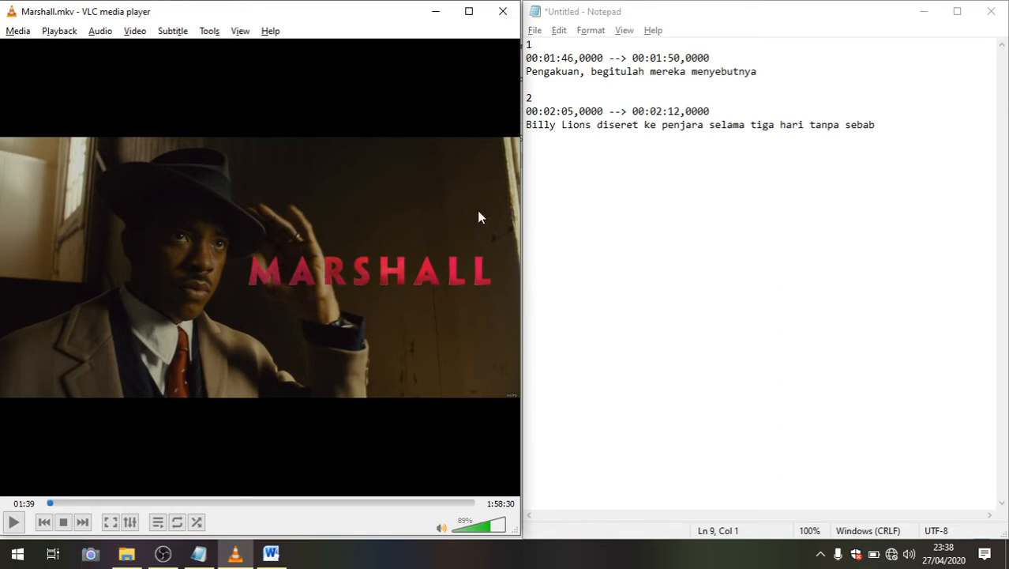
- View the film player and the Notepad subtitle file in turn at full size, restoring the side-by-side layout each time
click(479, 10)
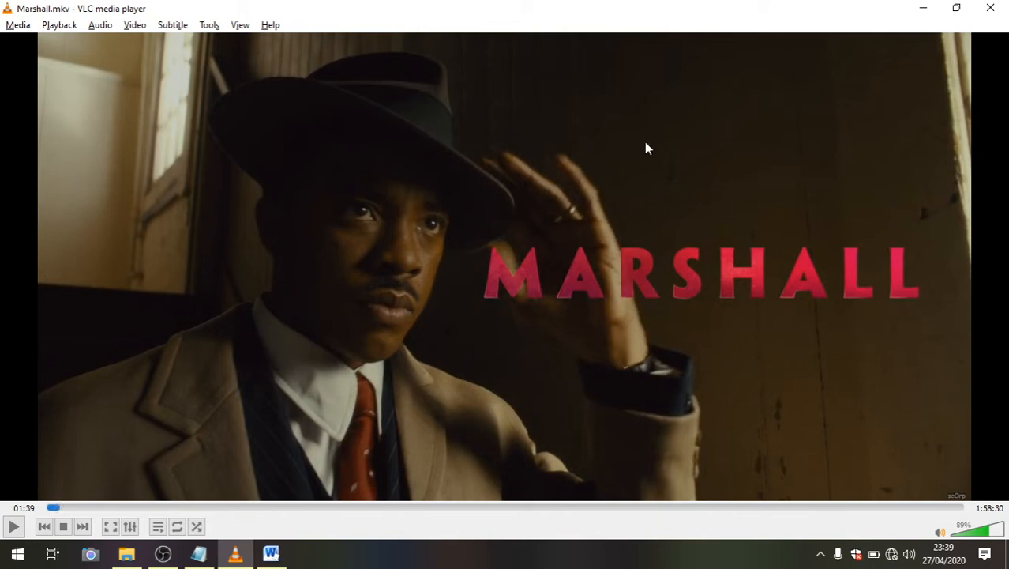
click(956, 9)
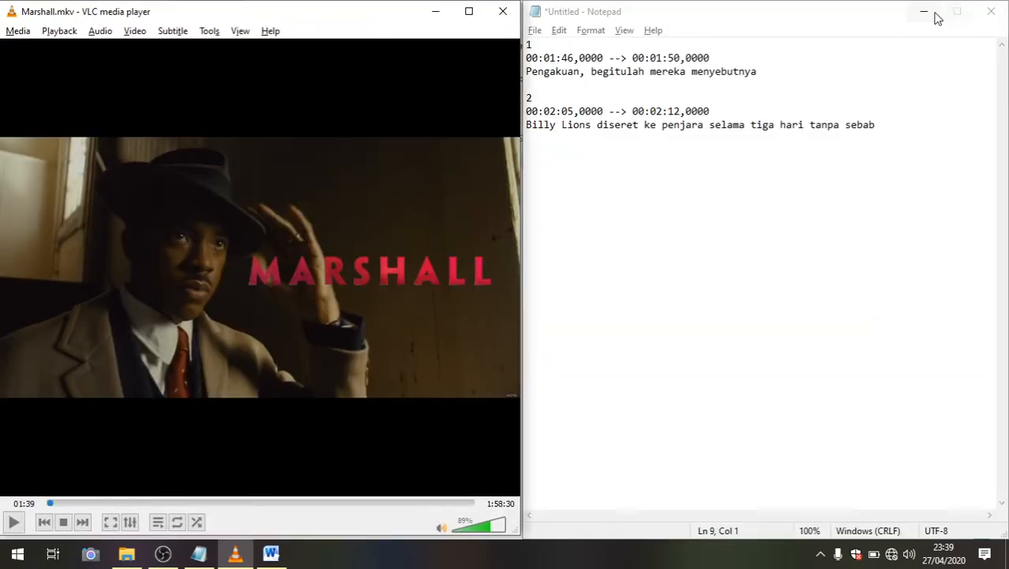
click(867, 182)
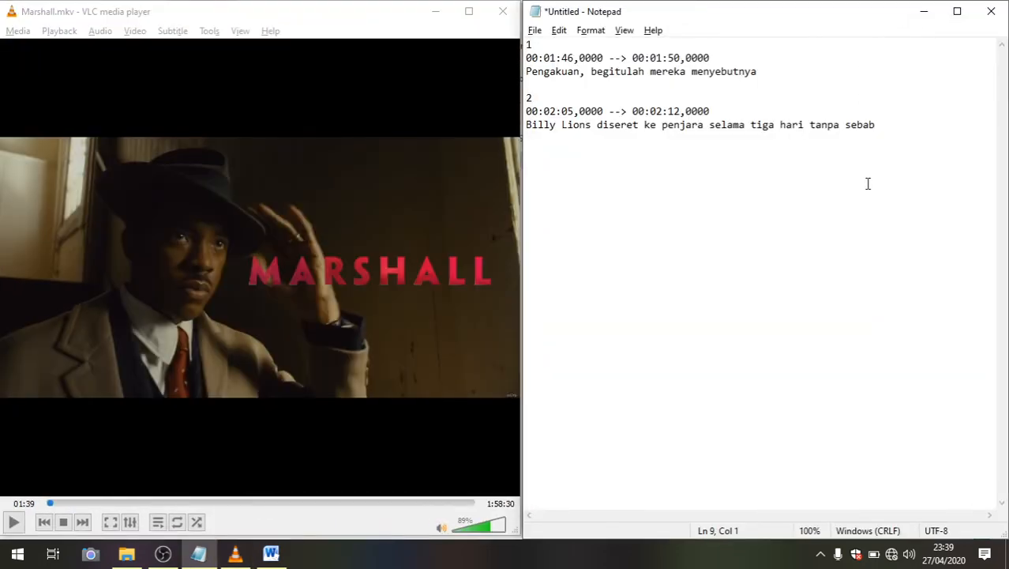
click(956, 11)
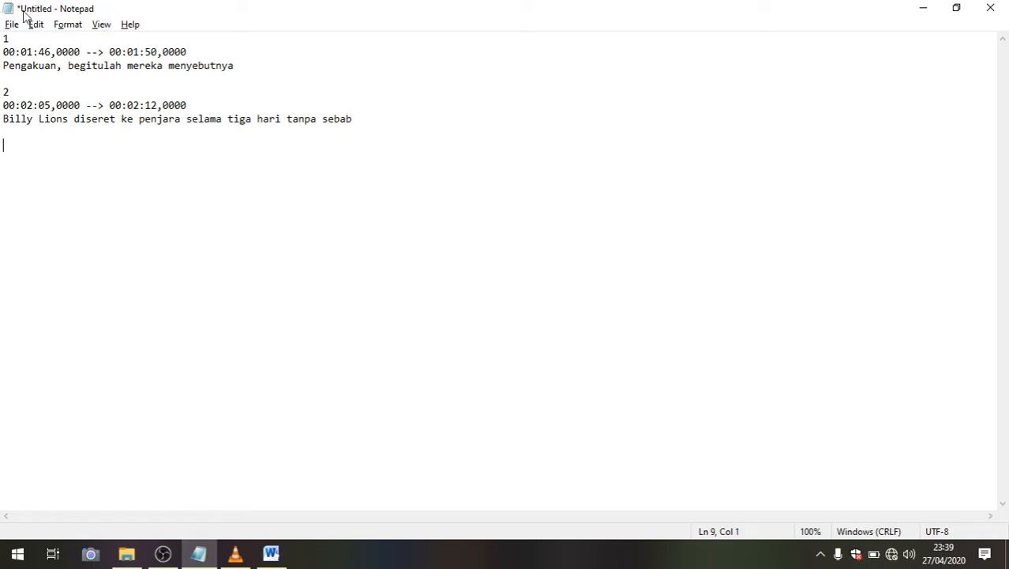
click(957, 7)
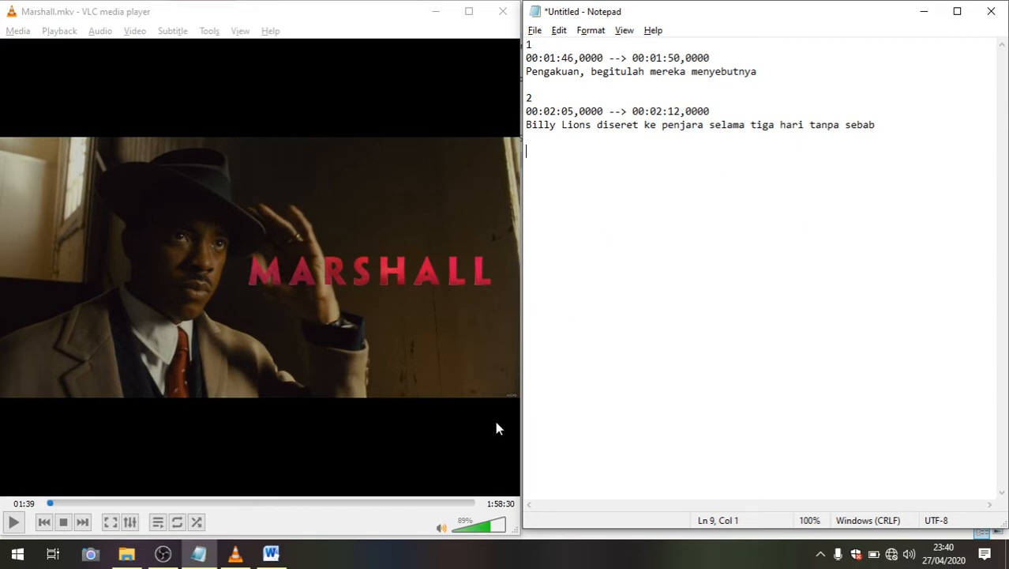
- Switch to the Word document and highlight all the translated dialogue lines to show them
click(271, 555)
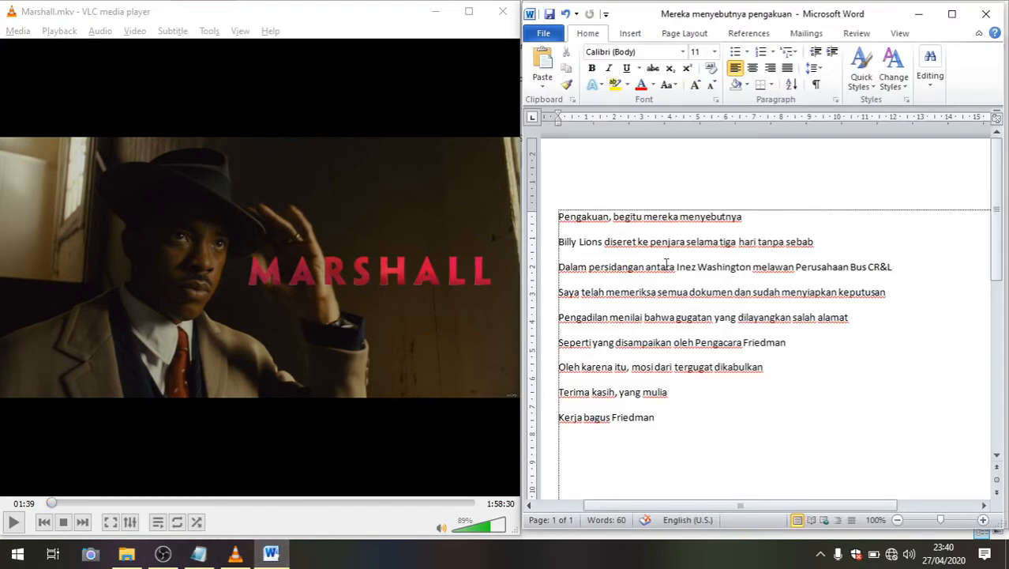
drag(558, 216, 704, 421)
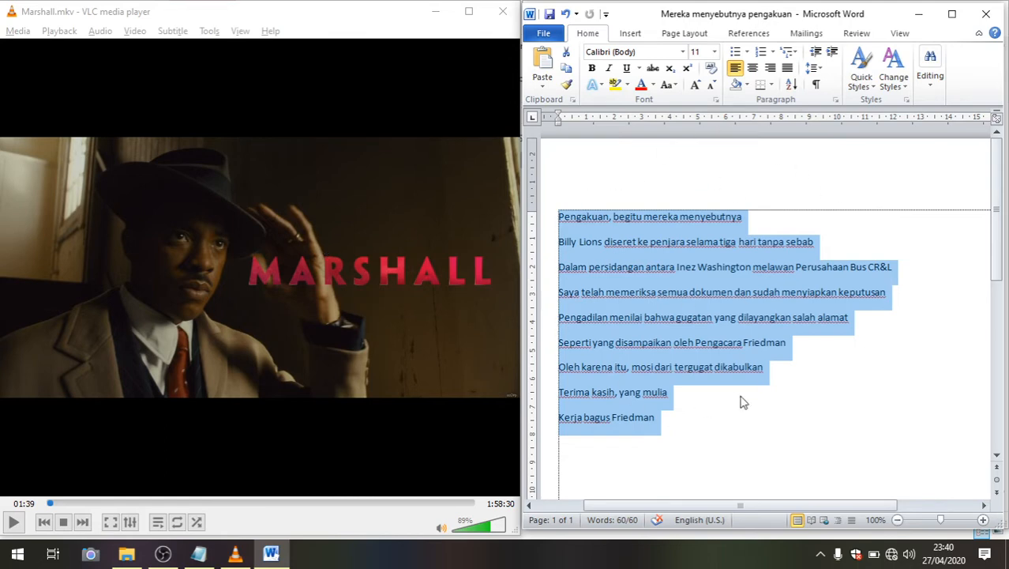
click(752, 266)
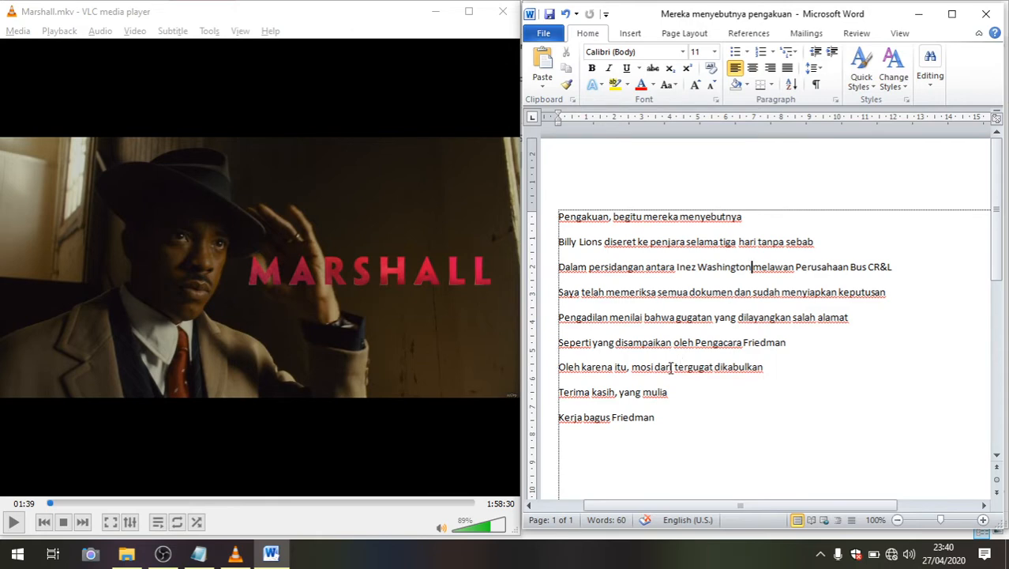
- Switch back to Notepad and highlight the text line of subtitle 2, then clear the highlight
click(199, 552)
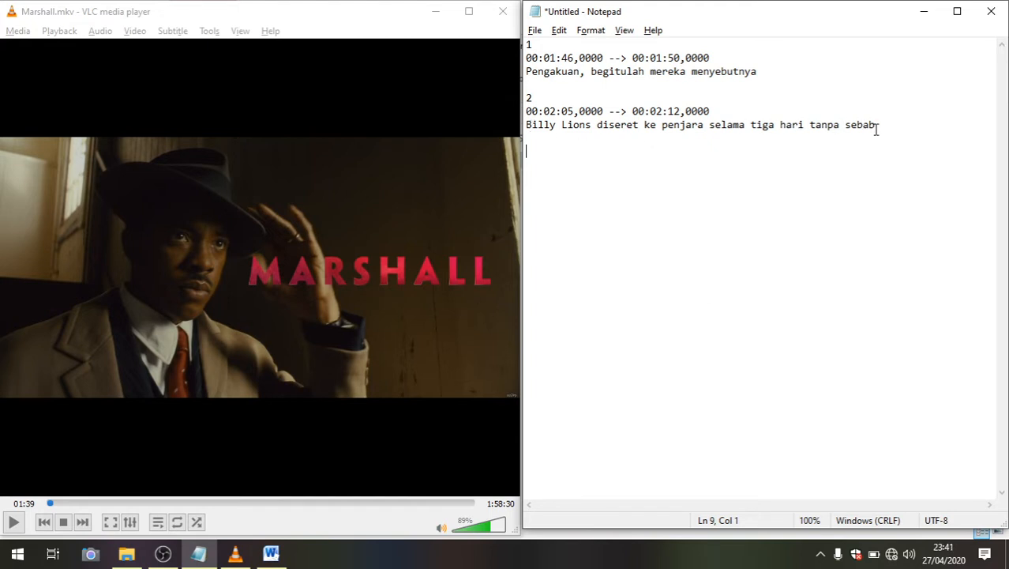
drag(875, 124, 527, 125)
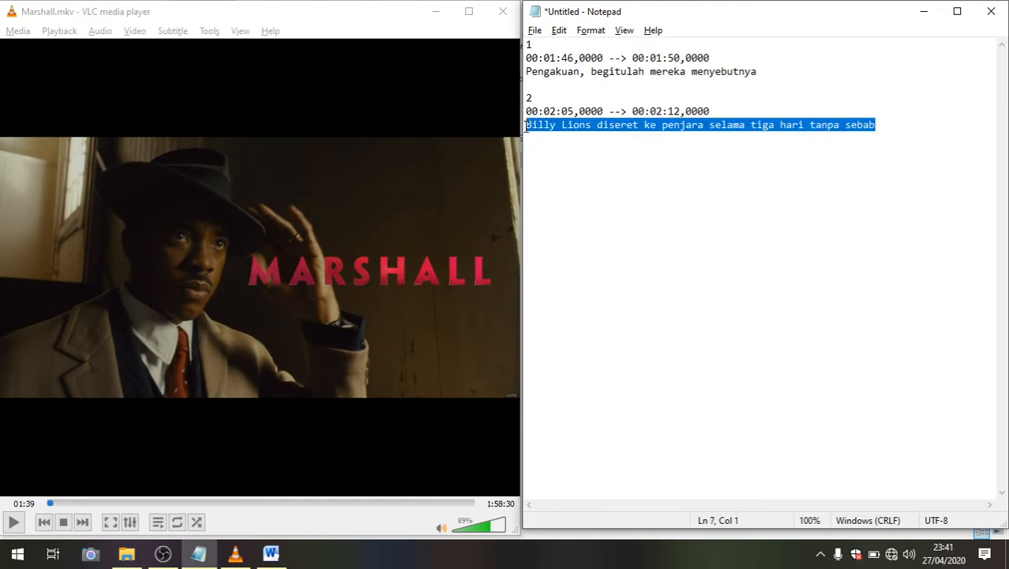
click(537, 155)
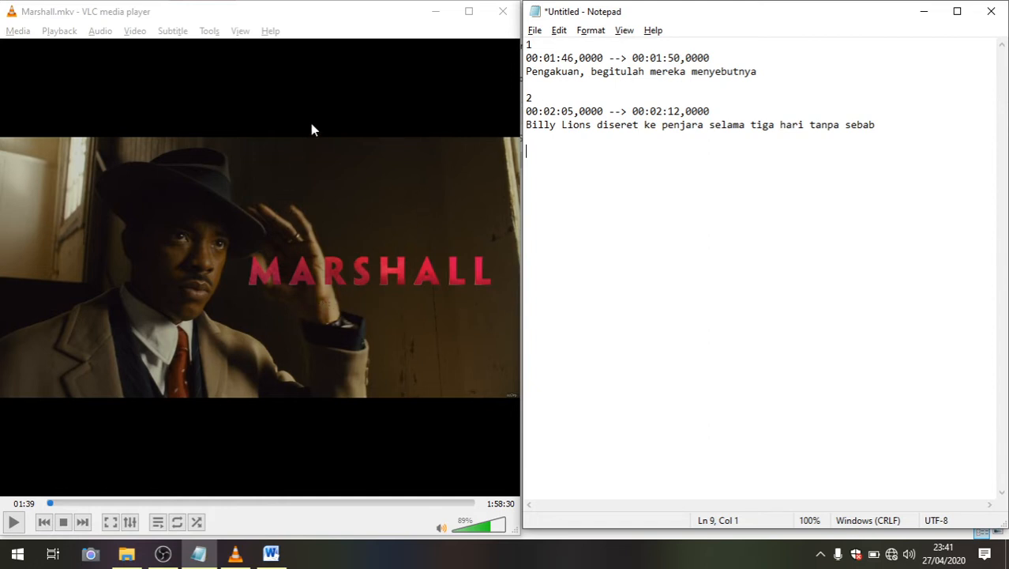
- Play the film in VLC through the first spoken line and pause it at 01:49
click(323, 96)
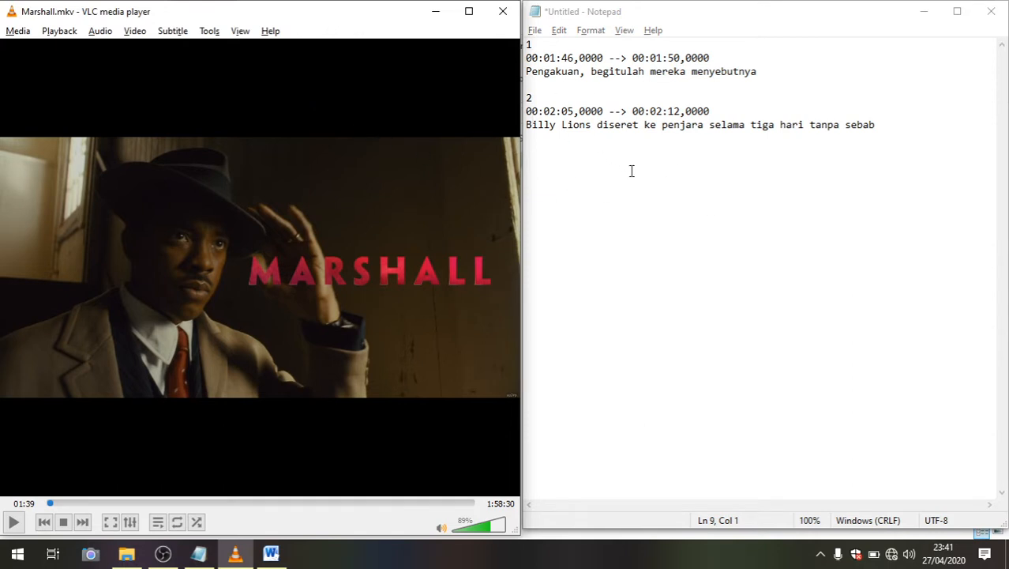
key(space)
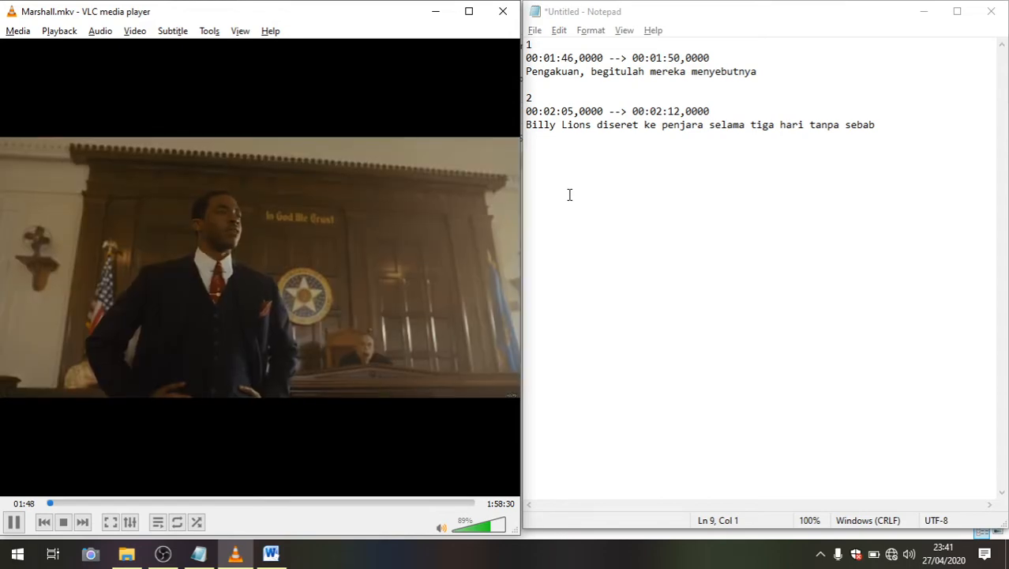
key(space)
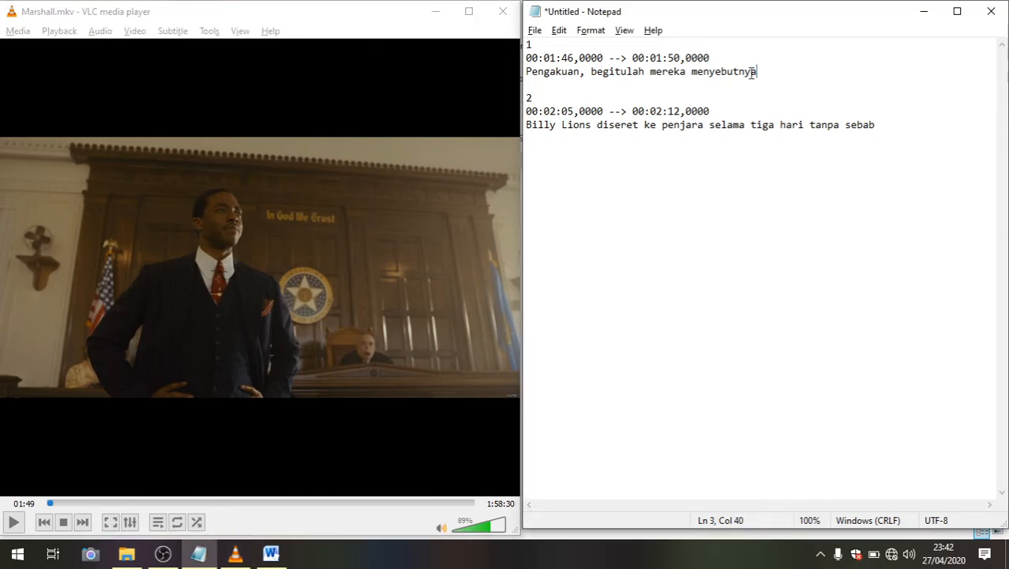
- Highlight the text line and the timing line of subtitle 1 in Notepad to examine how they match the film
drag(757, 74, 524, 73)
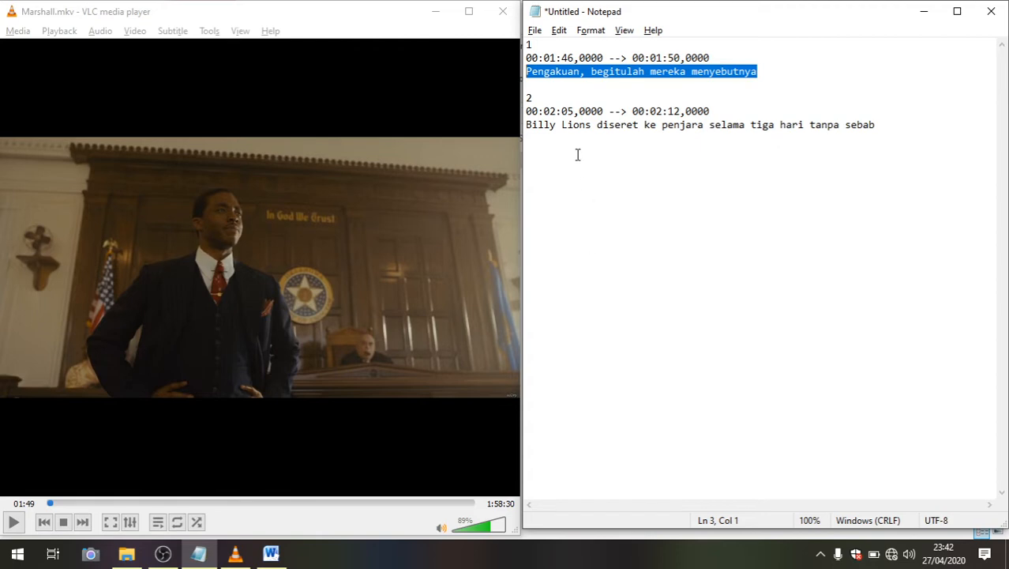
click(578, 109)
click(527, 58)
drag(527, 58, 715, 61)
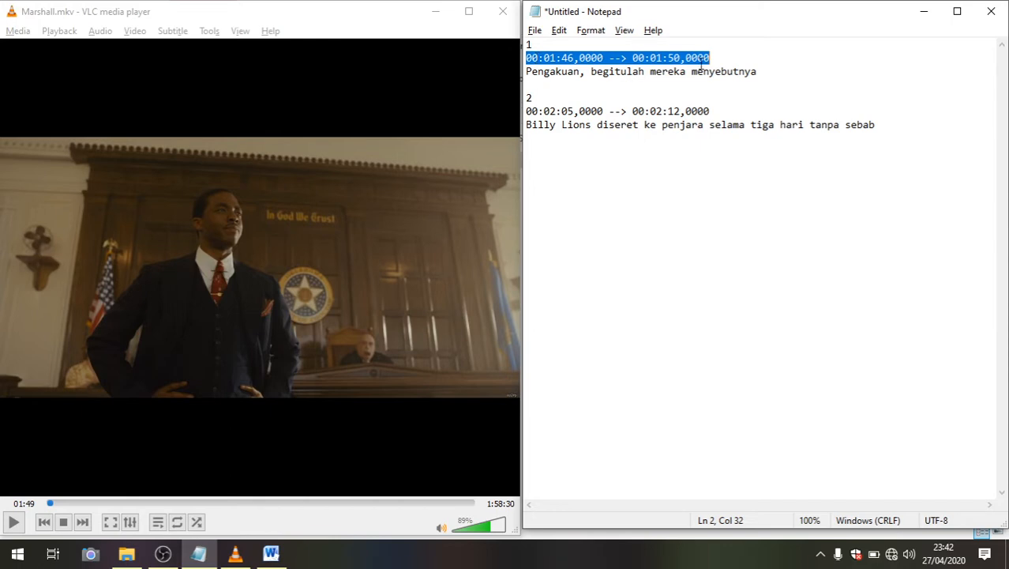
drag(758, 72, 527, 76)
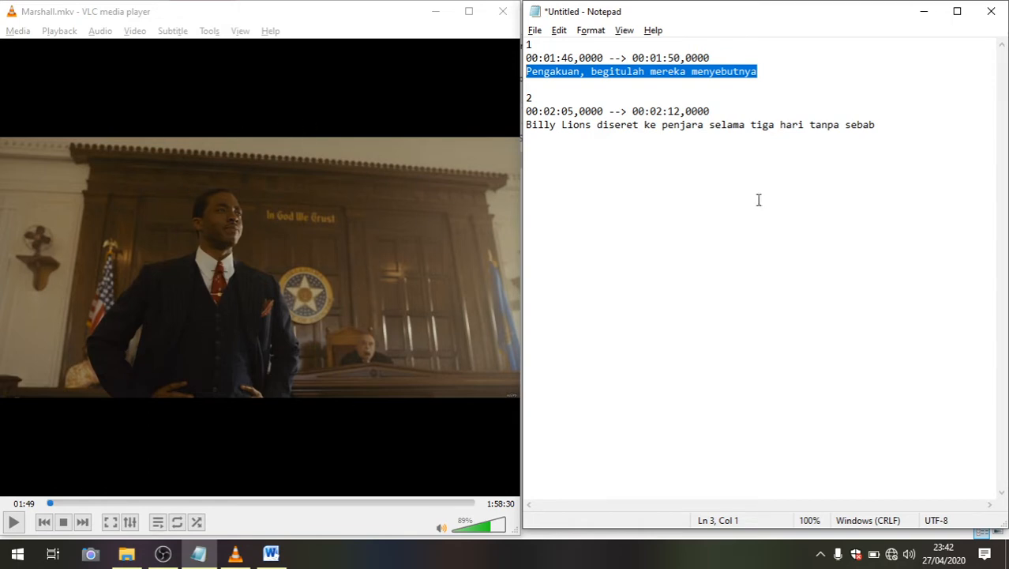
click(746, 166)
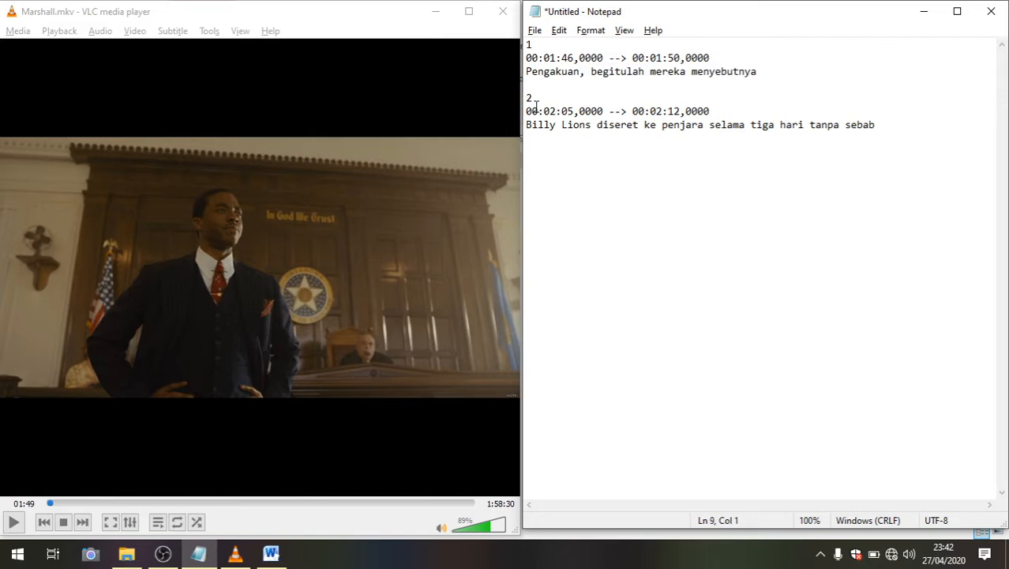
- Play the film on to 02:06, pause it, and check the opening words and start time of subtitle 2 against it
click(298, 101)
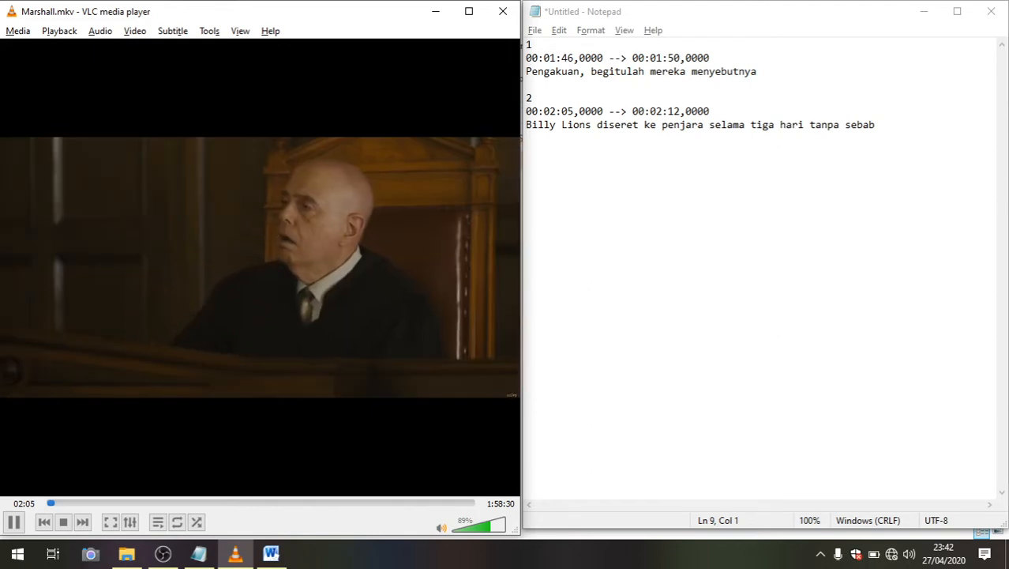
key(space)
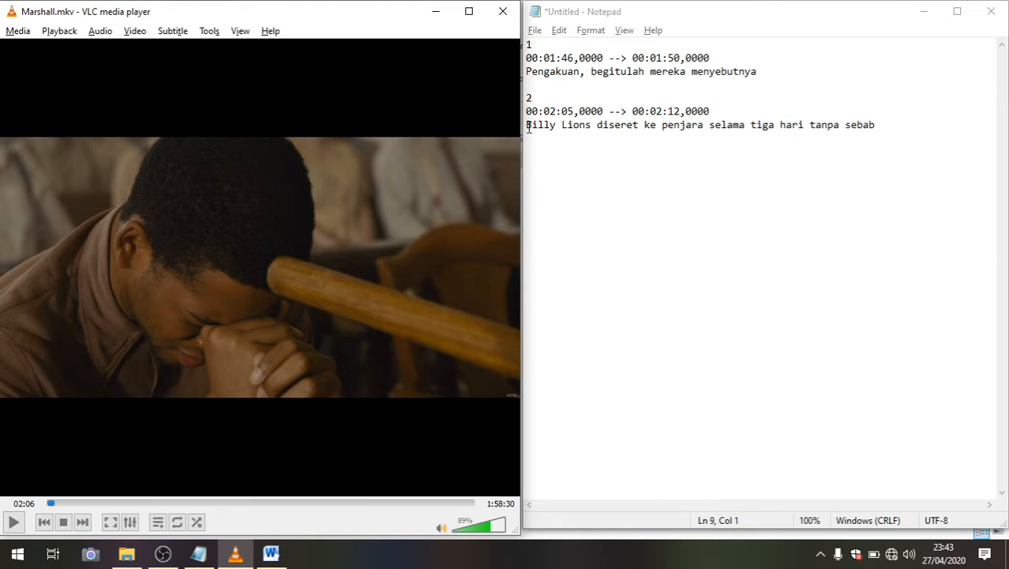
drag(528, 128, 594, 129)
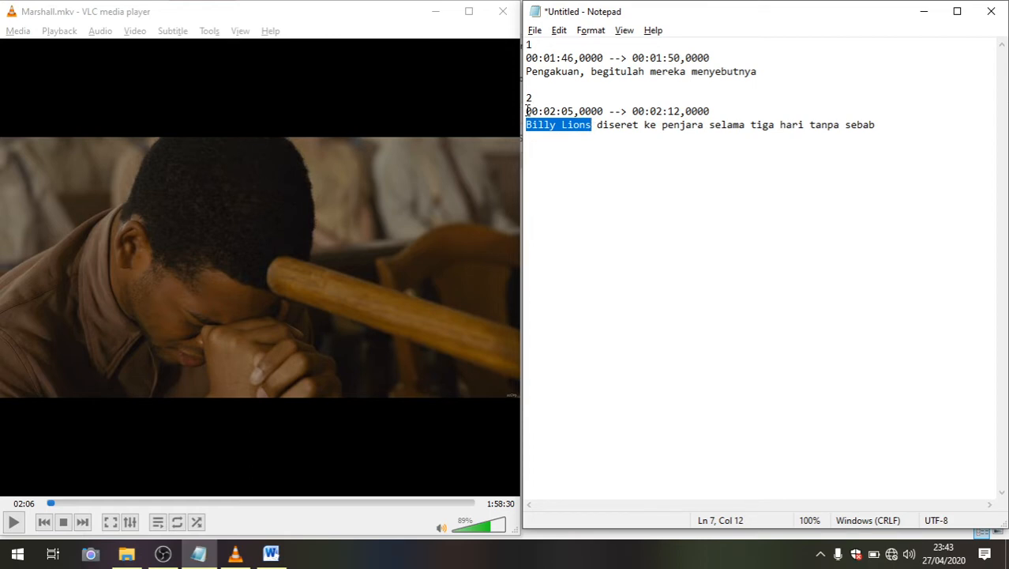
drag(526, 110, 576, 110)
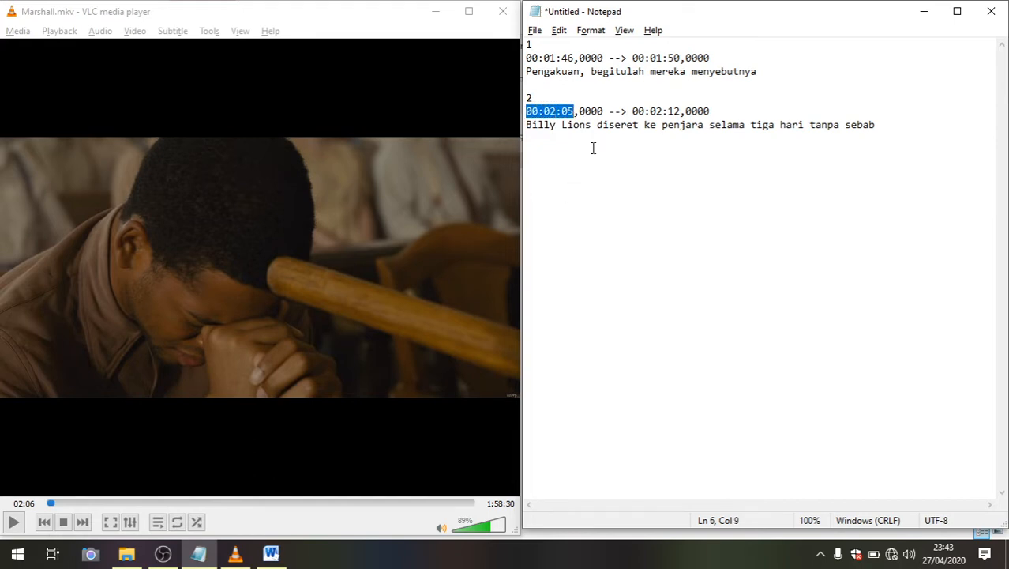
click(368, 103)
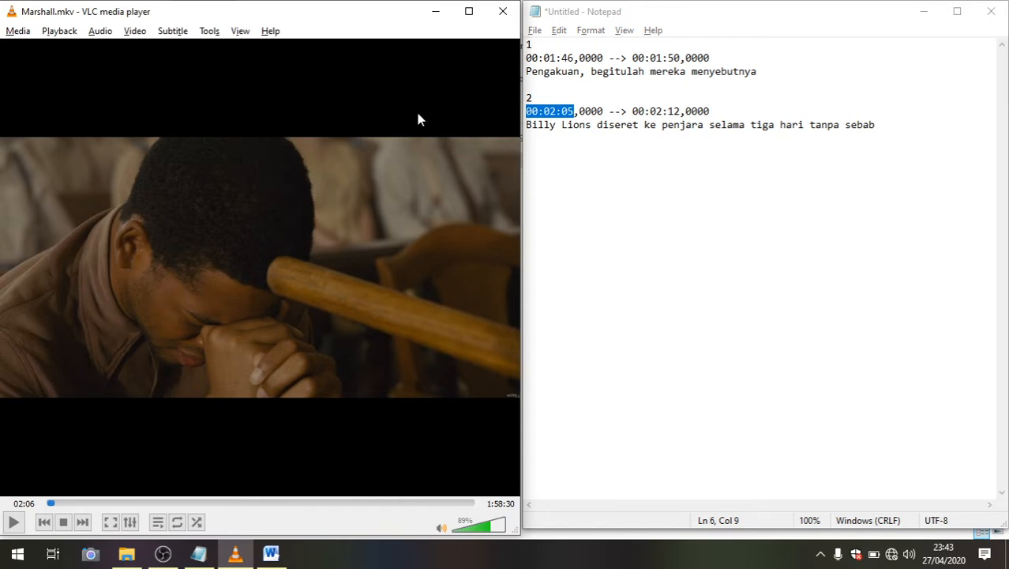
click(642, 168)
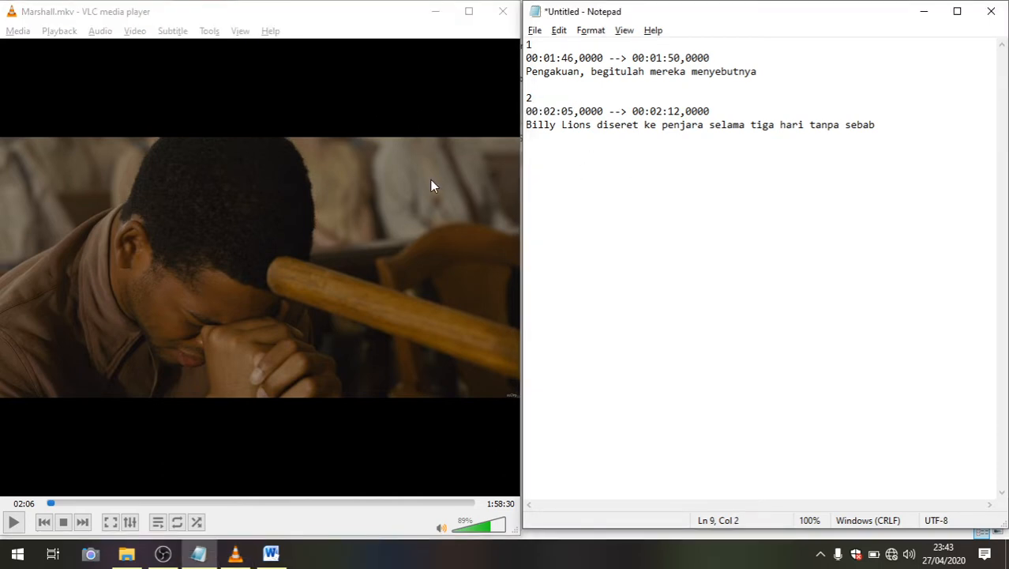
- Play the film on to 02:12, pause it, and check the end time of subtitle 2 against it
click(333, 117)
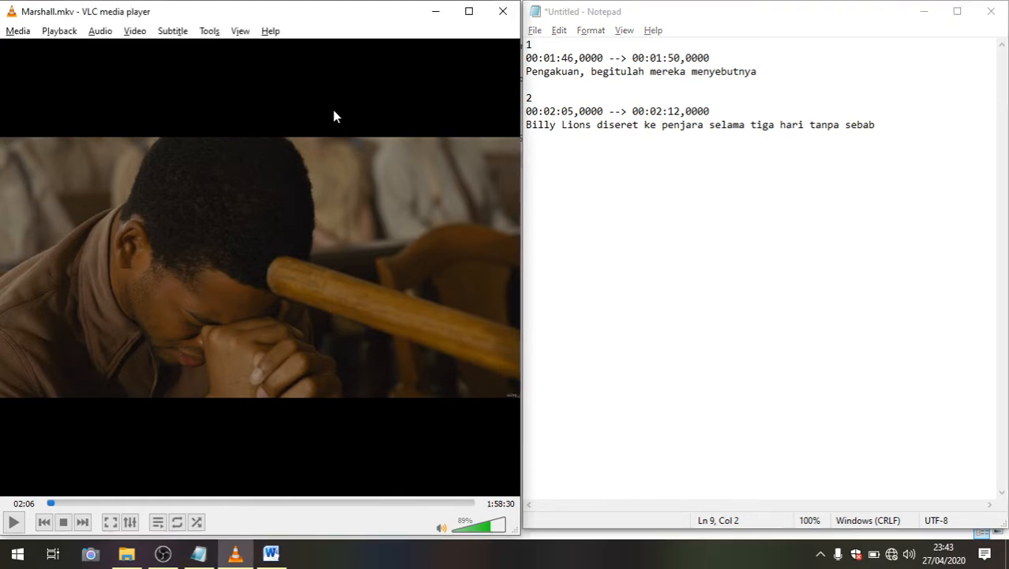
key(space)
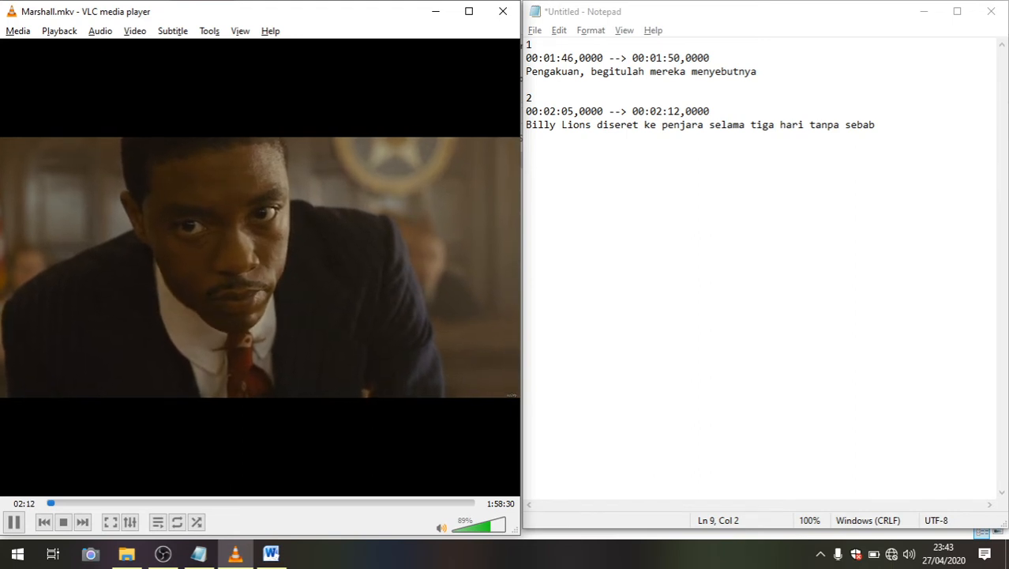
key(space)
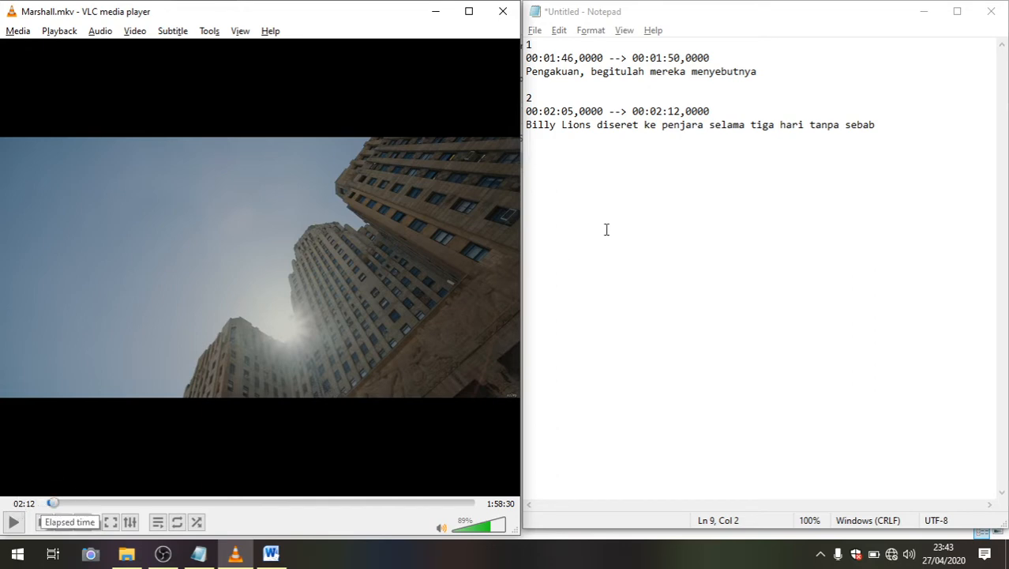
drag(681, 112, 632, 112)
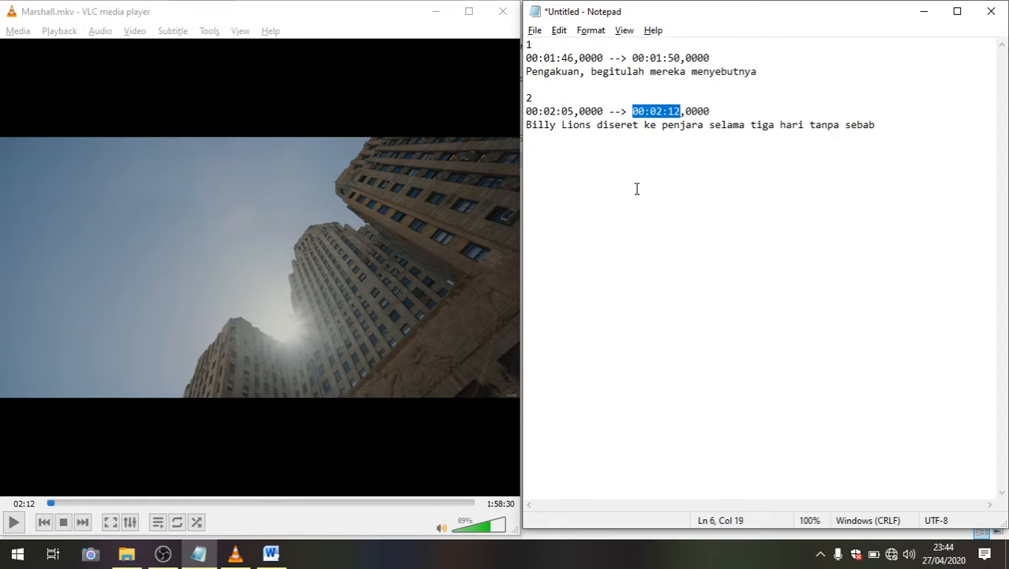
click(759, 158)
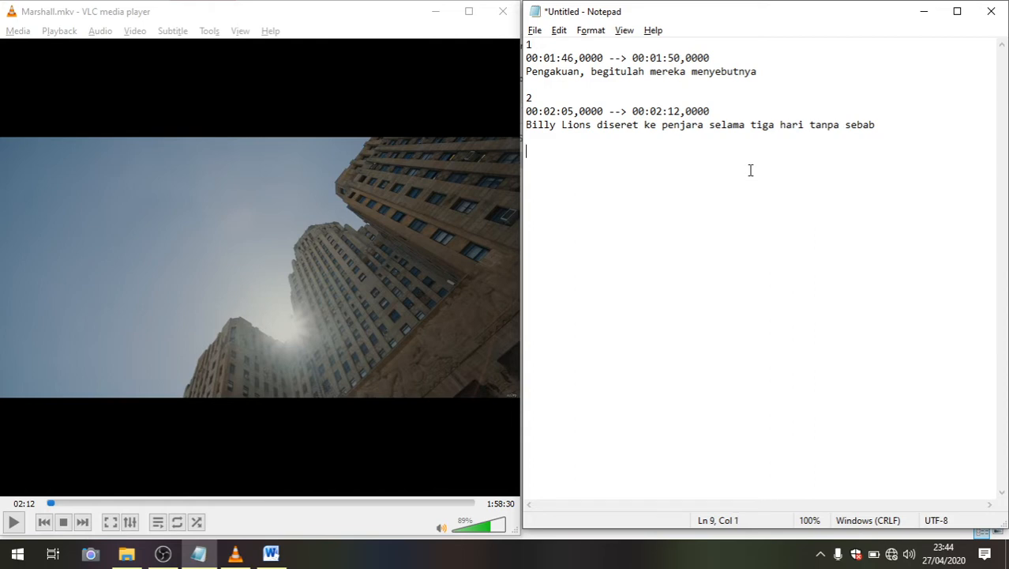
- Enlarge Notepad to the full screen and highlight the sequence numbers 1 and 2 above the subtitle entries
key(Return)
click(959, 11)
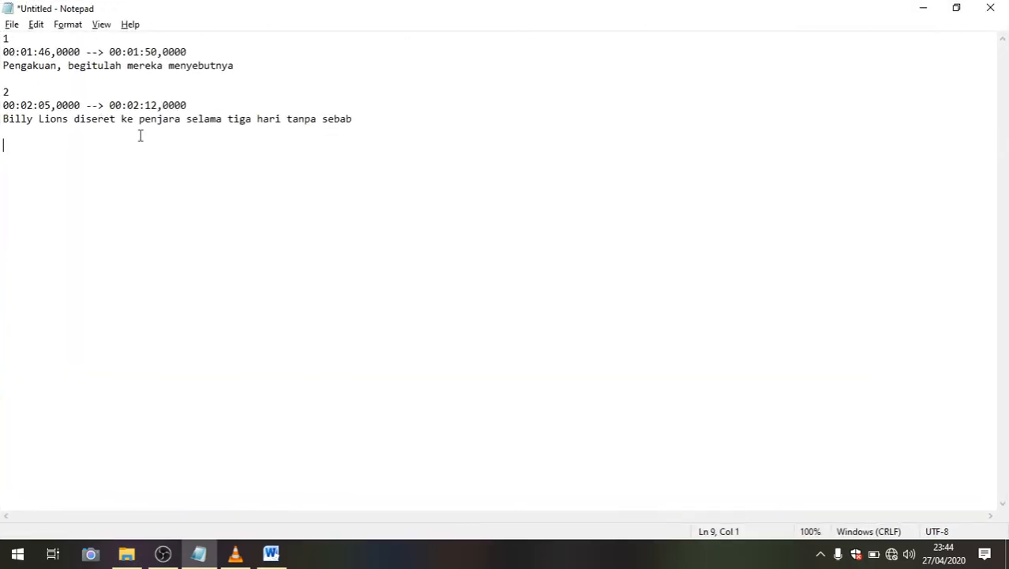
click(10, 39)
key(shift+Home)
click(12, 91)
key(shift+Home)
click(41, 171)
drag(10, 38, 4, 38)
drag(9, 94, 3, 92)
click(55, 151)
text(3)
- Highlight the start time and the end time of subtitle 1 in turn
drag(2, 51, 79, 58)
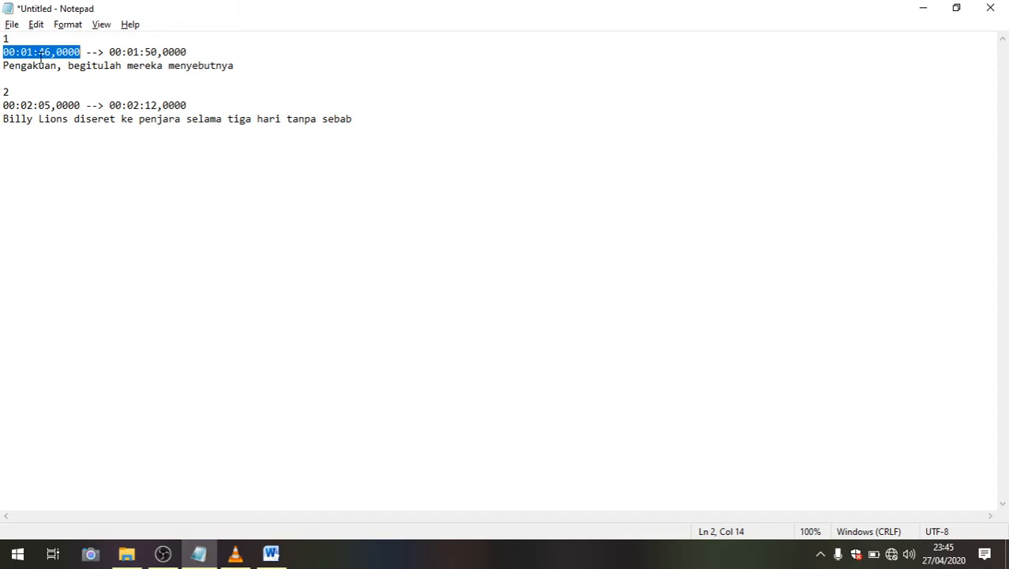
click(69, 91)
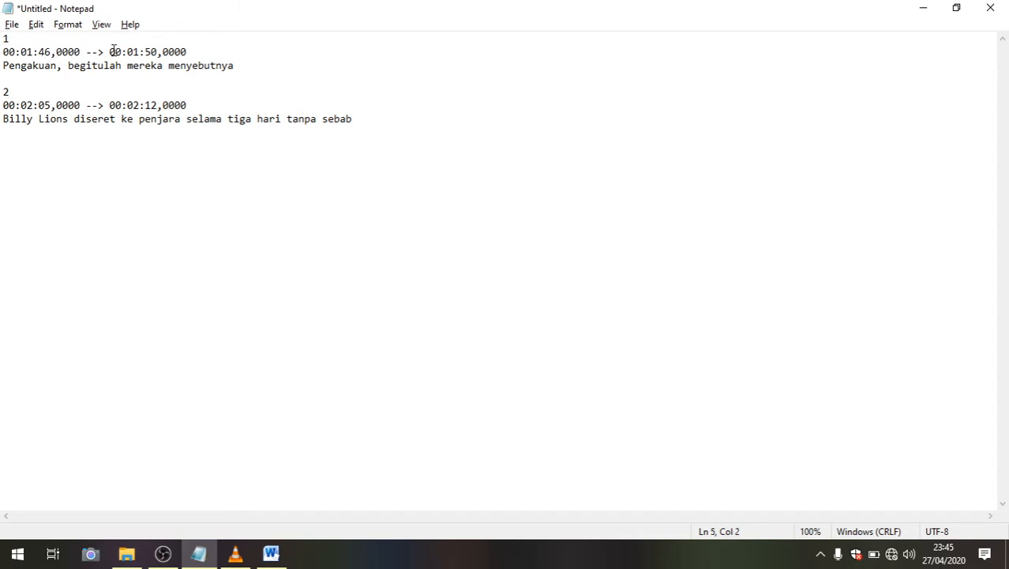
drag(108, 51, 191, 53)
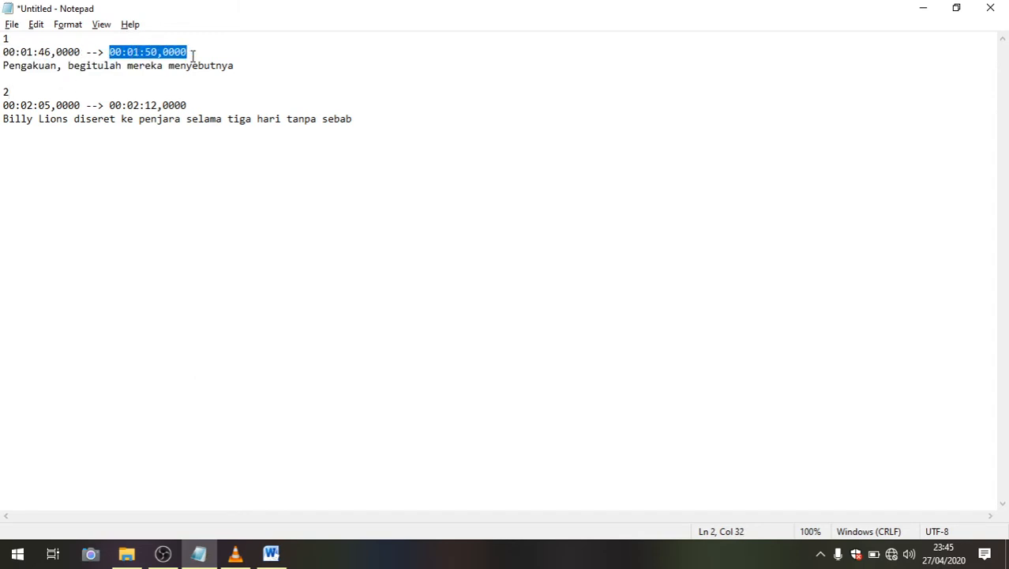
click(303, 90)
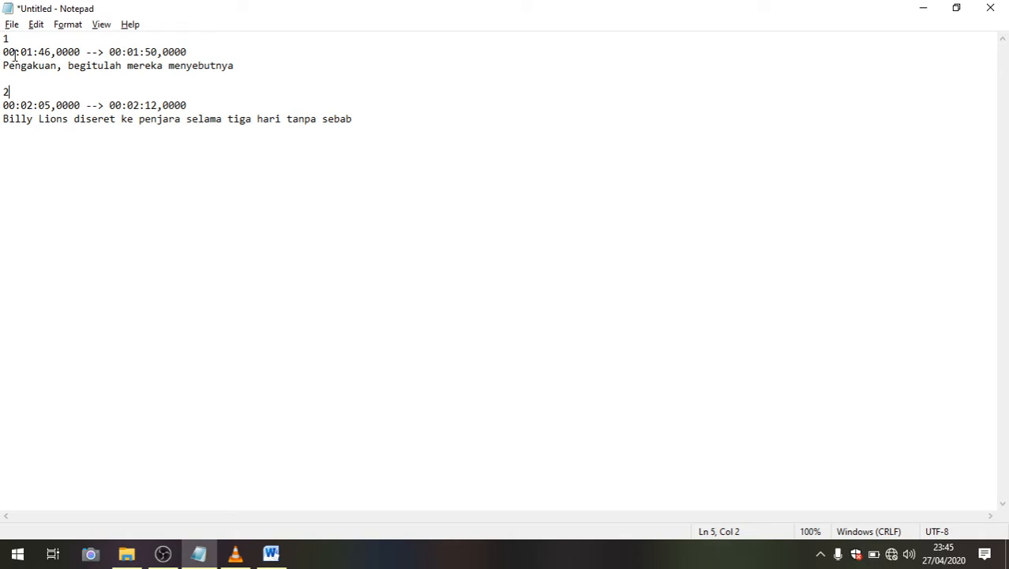
- Highlight the hours, minutes and seconds of subtitle 1's start time in turn, and the complete start time
drag(14, 52, 2, 52)
click(19, 53)
drag(35, 52, 21, 51)
click(35, 52)
click(51, 50)
drag(51, 50, 38, 52)
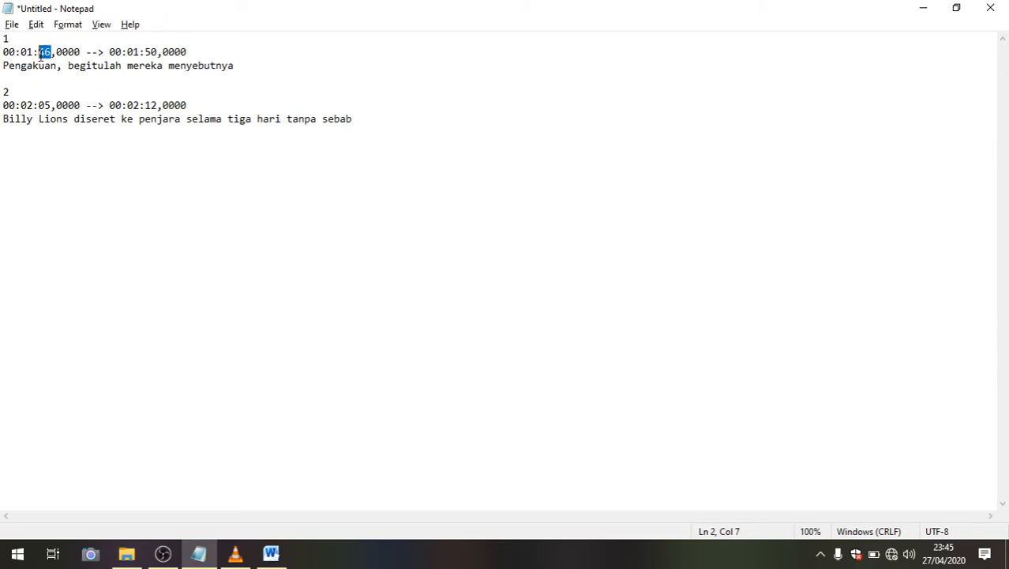
click(82, 80)
drag(81, 52, 3, 51)
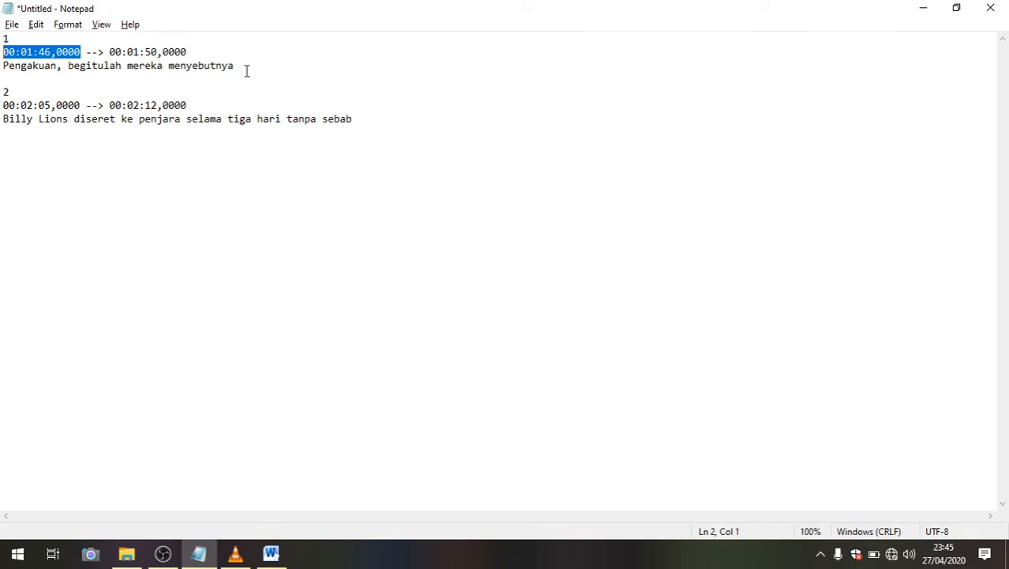
click(30, 53)
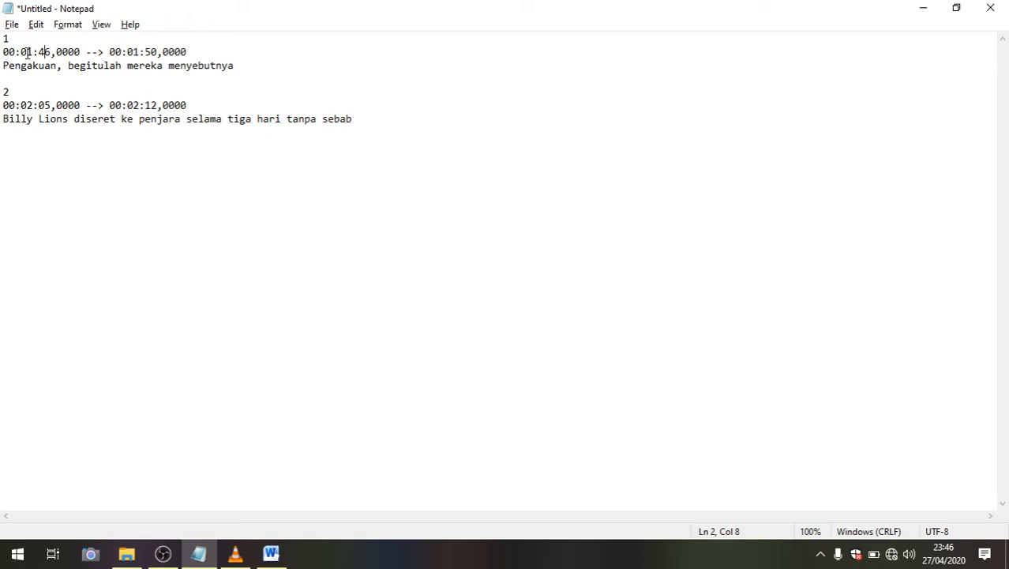
- Highlight the hours, the four digits after the comma, and the hours-to-seconds part of subtitle 1's start time
drag(16, 52, 2, 52)
click(40, 92)
click(56, 52)
drag(56, 52, 80, 52)
drag(81, 52, 56, 52)
click(74, 50)
drag(51, 51, 2, 50)
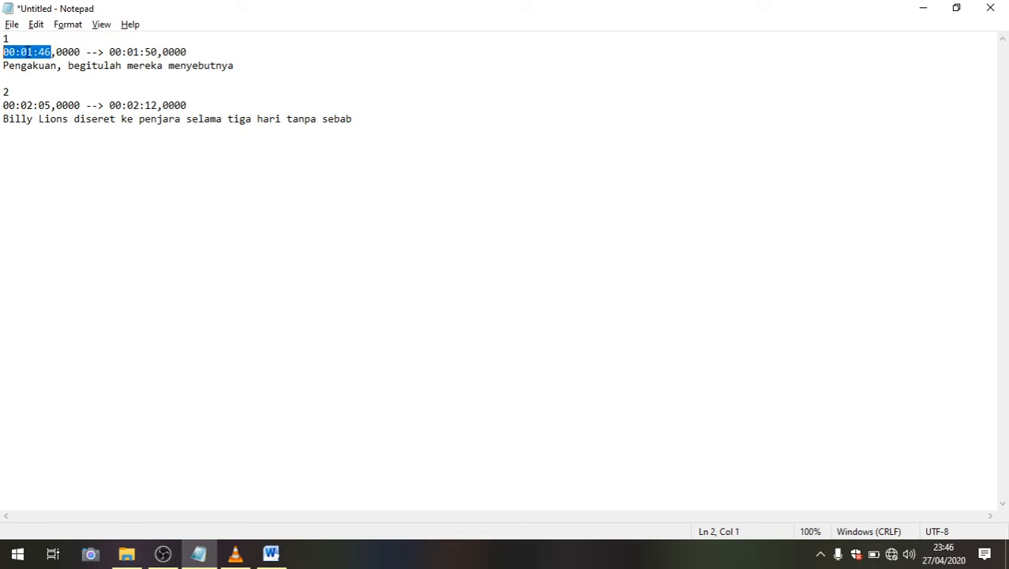
click(74, 92)
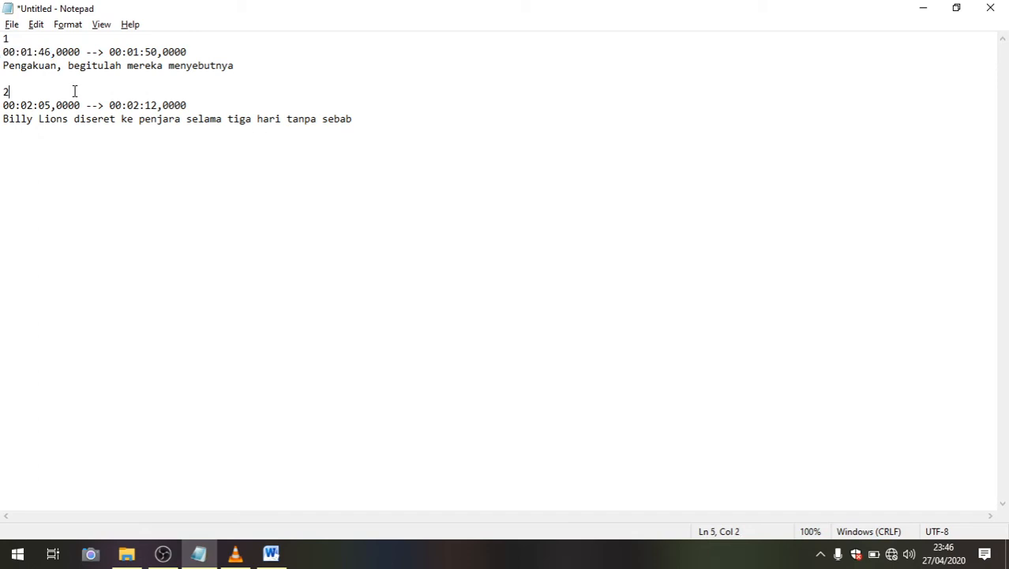
- Highlight the comma after the seconds in subtitle 1's start time, and the arrow between its start and end times
click(51, 52)
drag(50, 52, 56, 52)
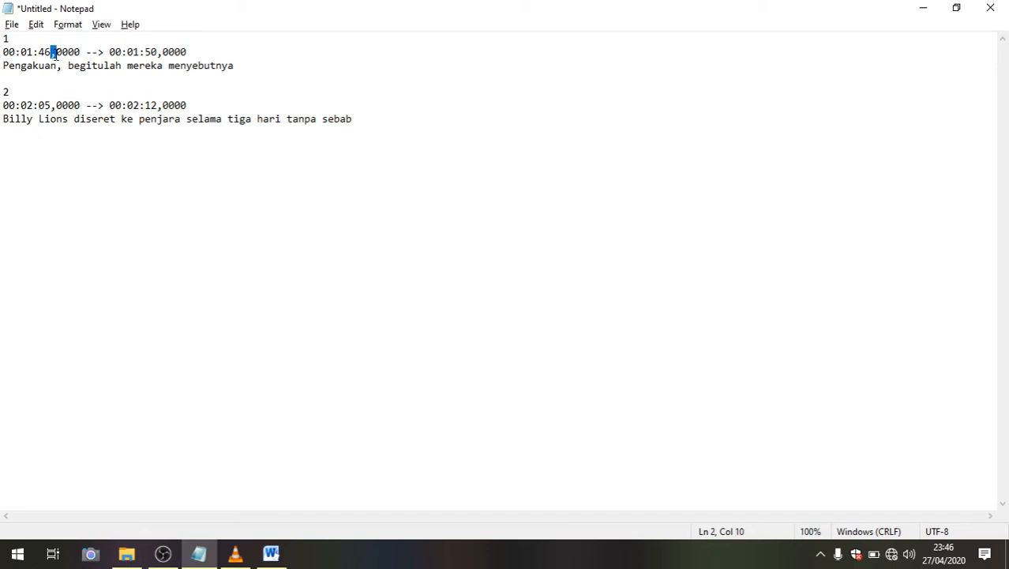
click(143, 86)
click(51, 51)
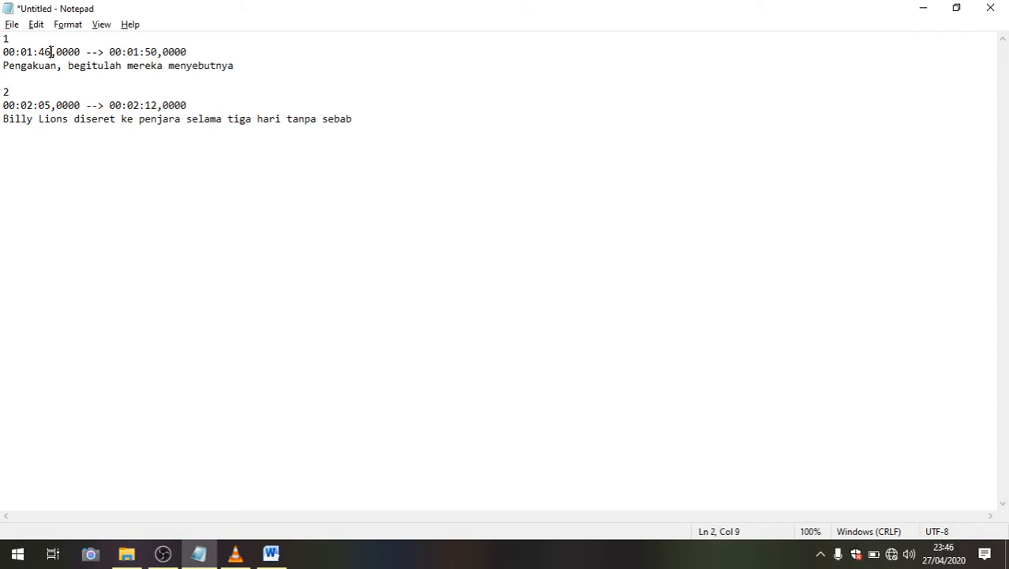
click(145, 52)
drag(105, 52, 86, 52)
click(85, 51)
drag(105, 51, 100, 52)
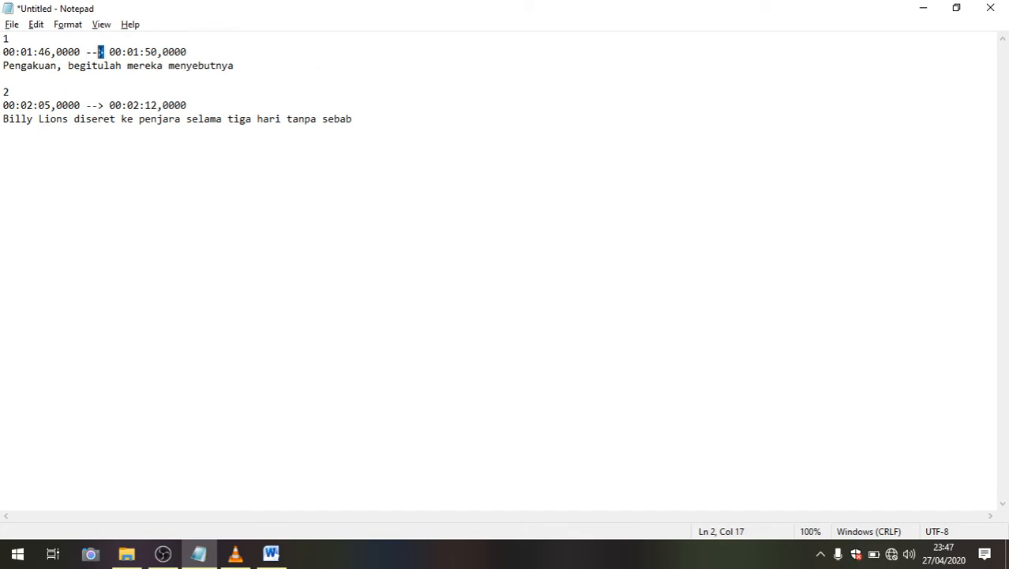
- Highlight the complete entry of subtitle 1 and the complete entry of subtitle 2 in turn
click(176, 91)
drag(252, 68, 5, 38)
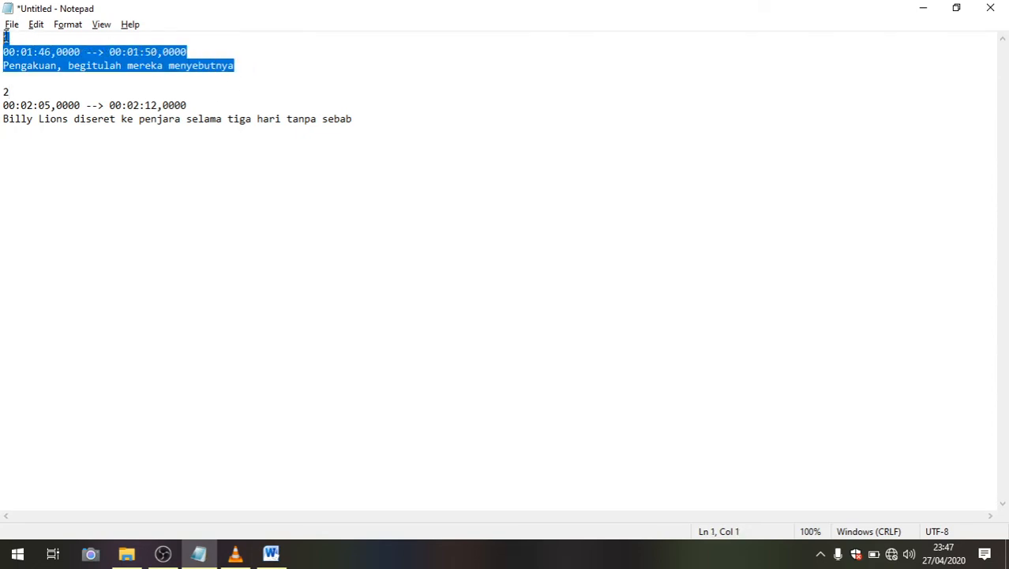
drag(362, 127, 3, 89)
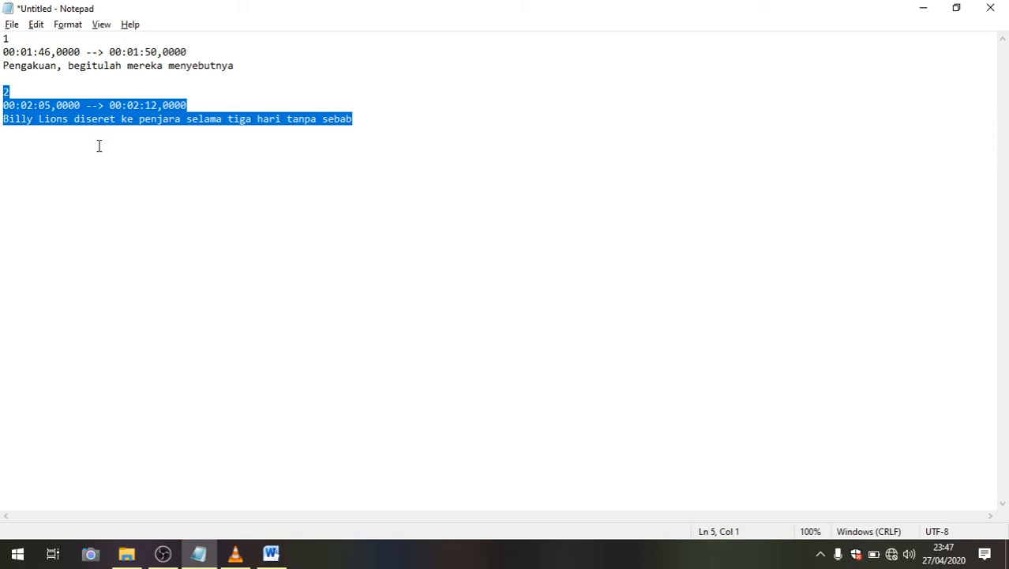
- Delete the blank line separating subtitles 1 and 2, and insert it again
click(10, 78)
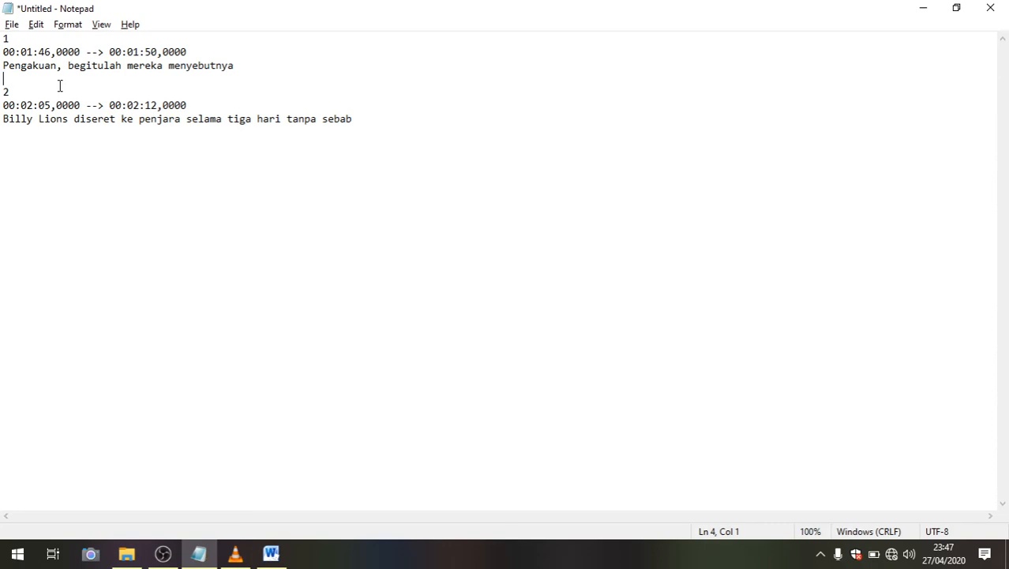
key(BackSpace)
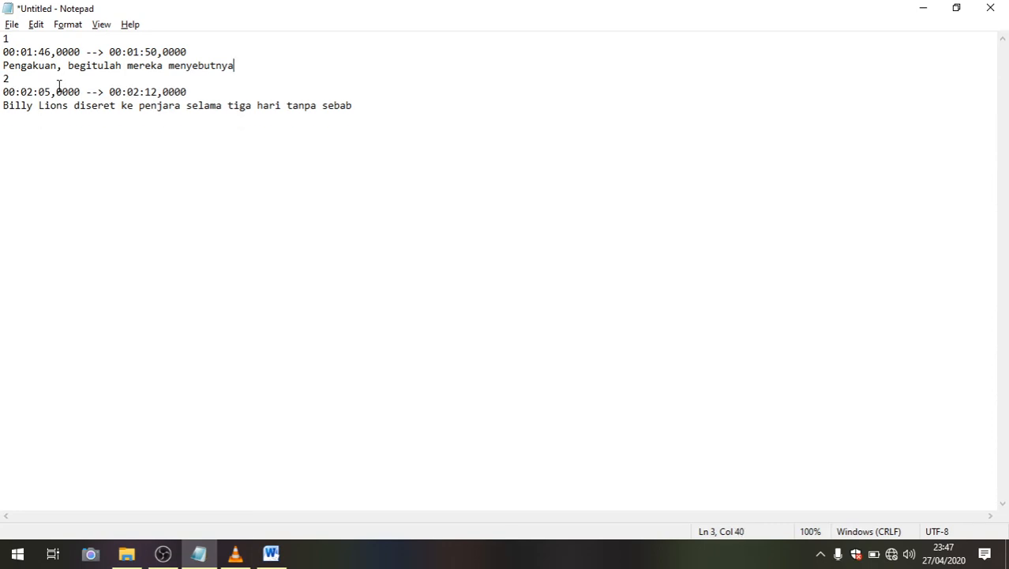
key(Return)
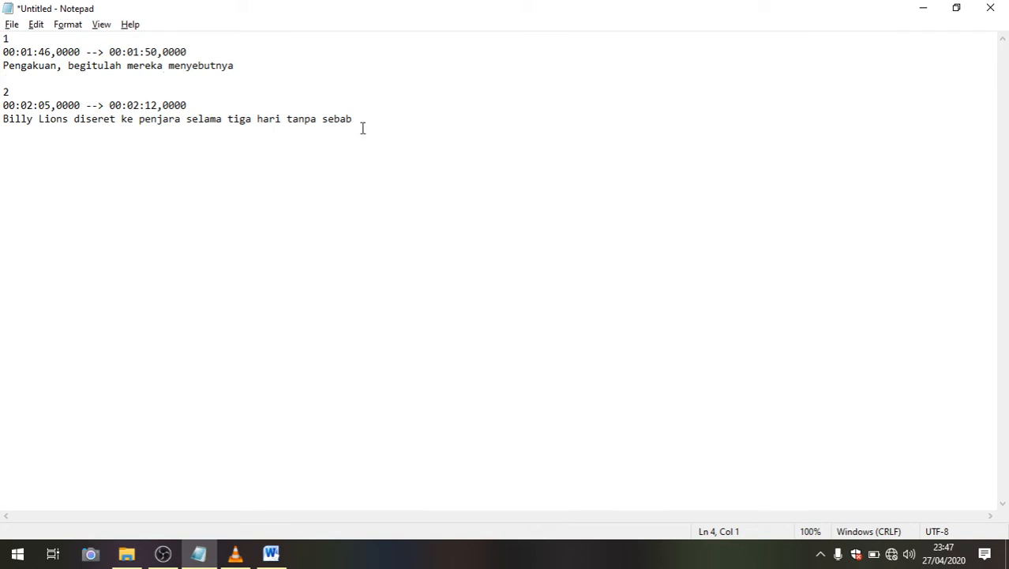
- Restore Notepad to its smaller window beside the film and leave a blank line below subtitle 2 for another entry
click(385, 139)
click(378, 120)
click(957, 7)
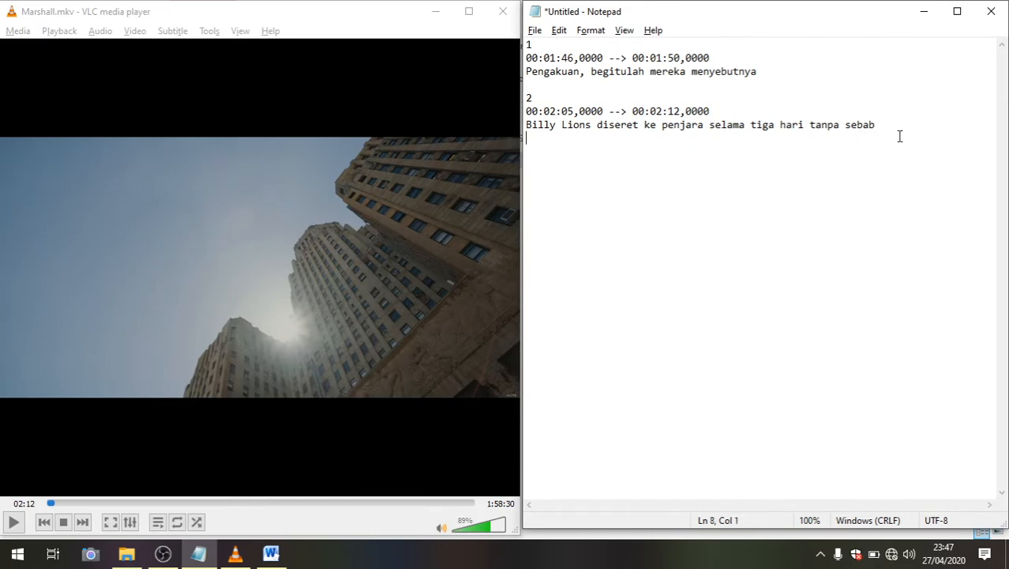
drag(899, 134, 526, 49)
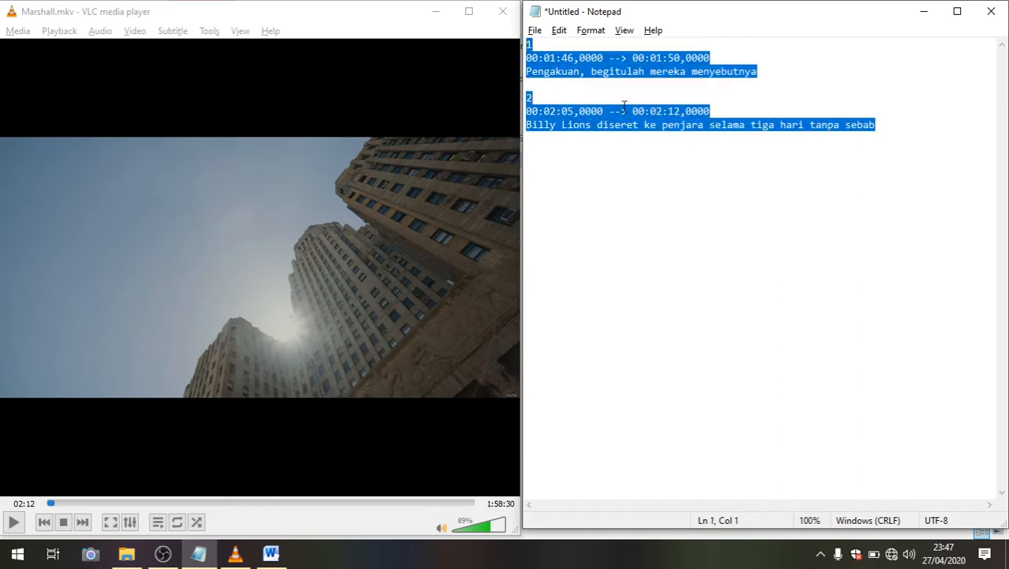
click(663, 148)
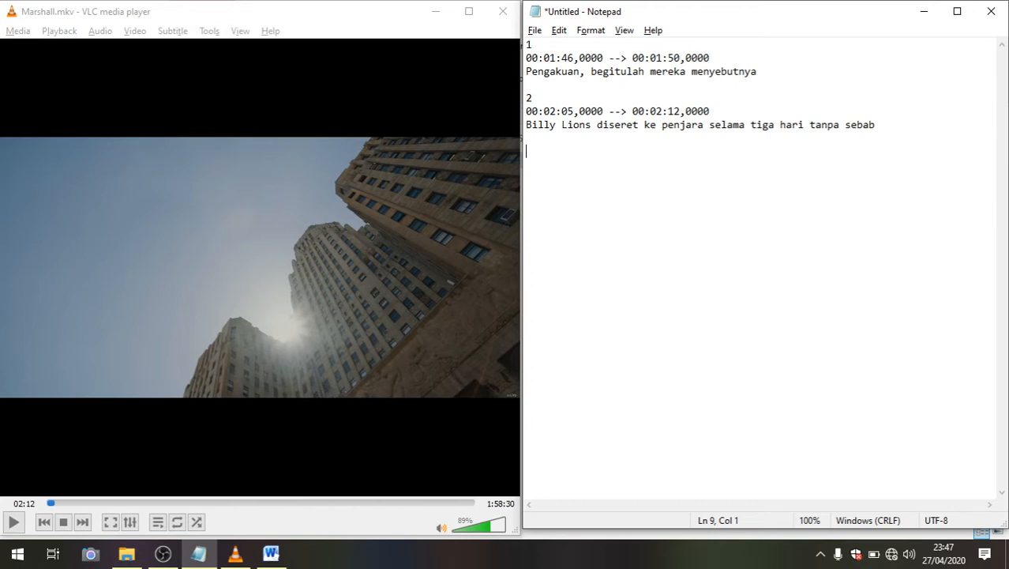
- Play the film on from 02:12 to 02:36 to hear the following dialogue, and pause it
click(301, 79)
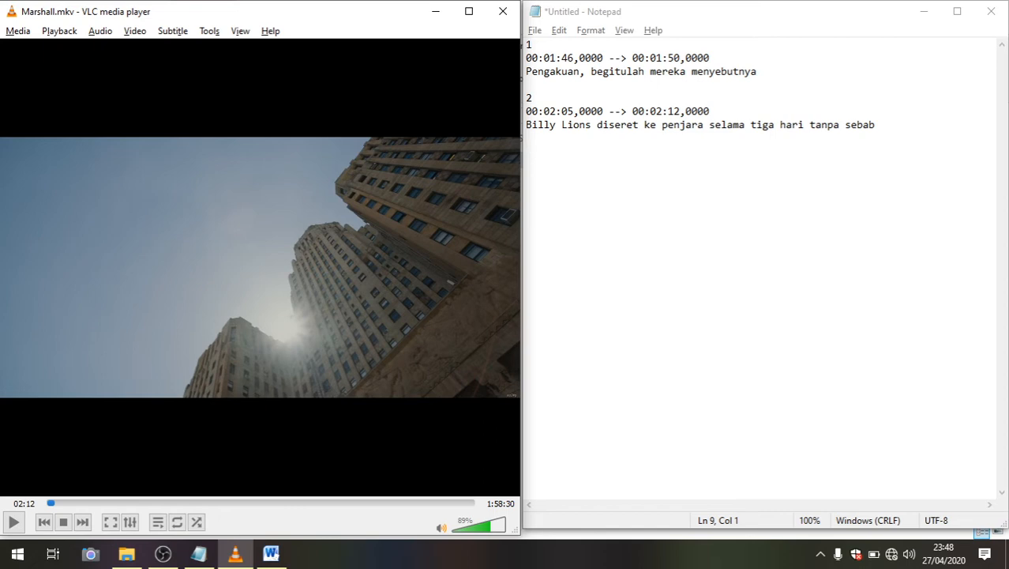
key(space)
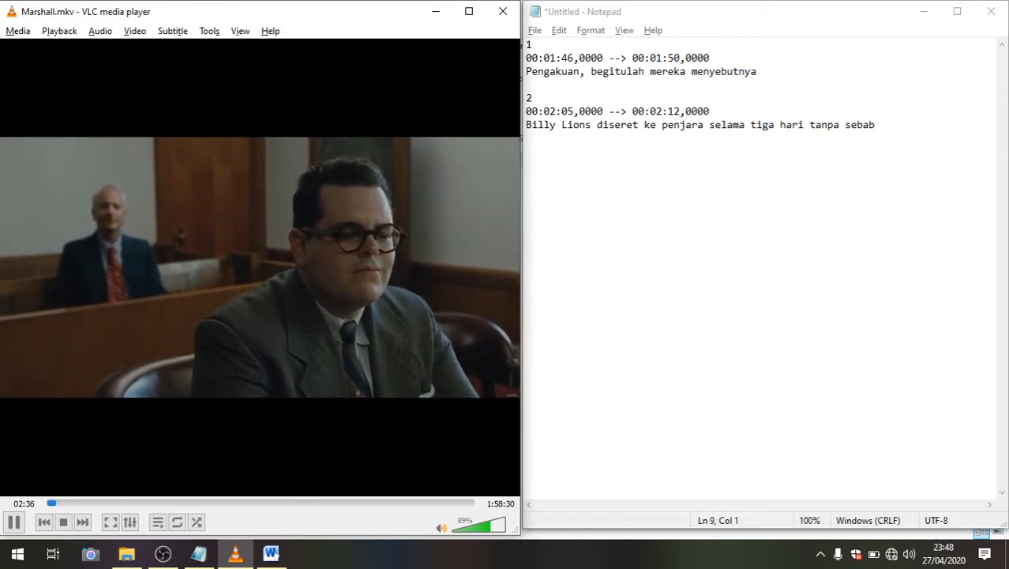
key(space)
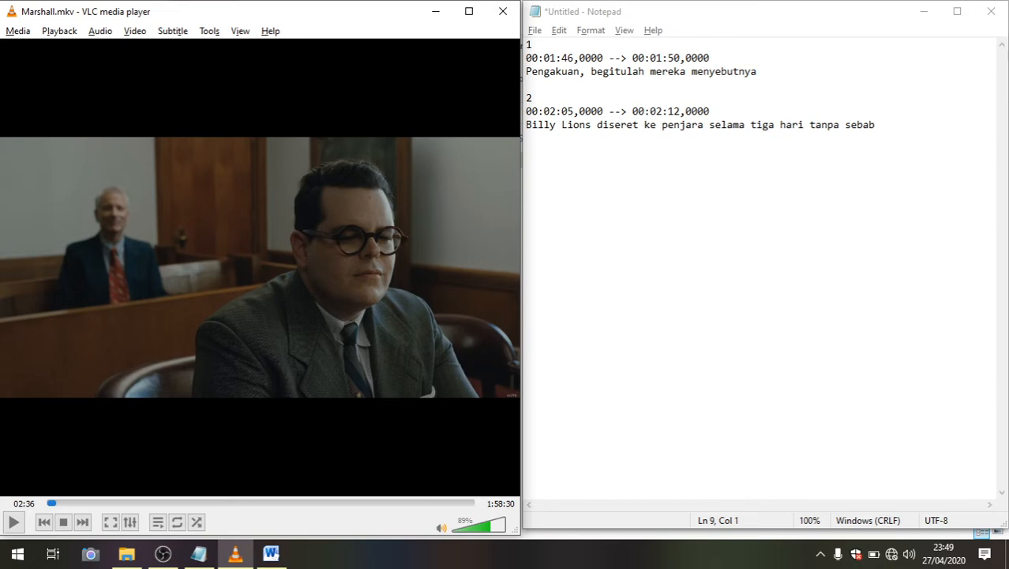
- Rewind the film to 02:06, replay it to 02:16 where the third line of dialogue starts, and pause it
key(Left)
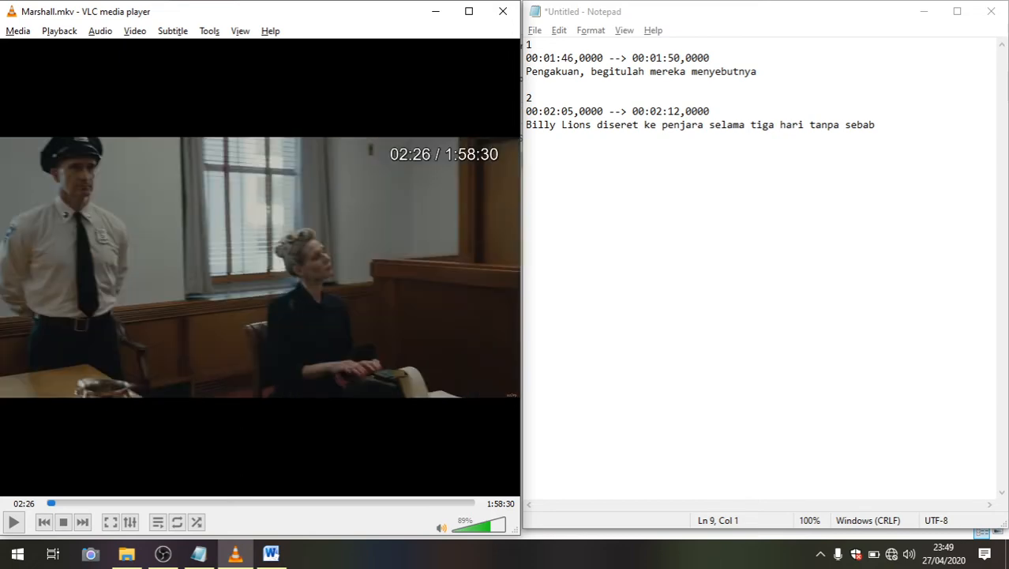
key(Left)
key(Left)
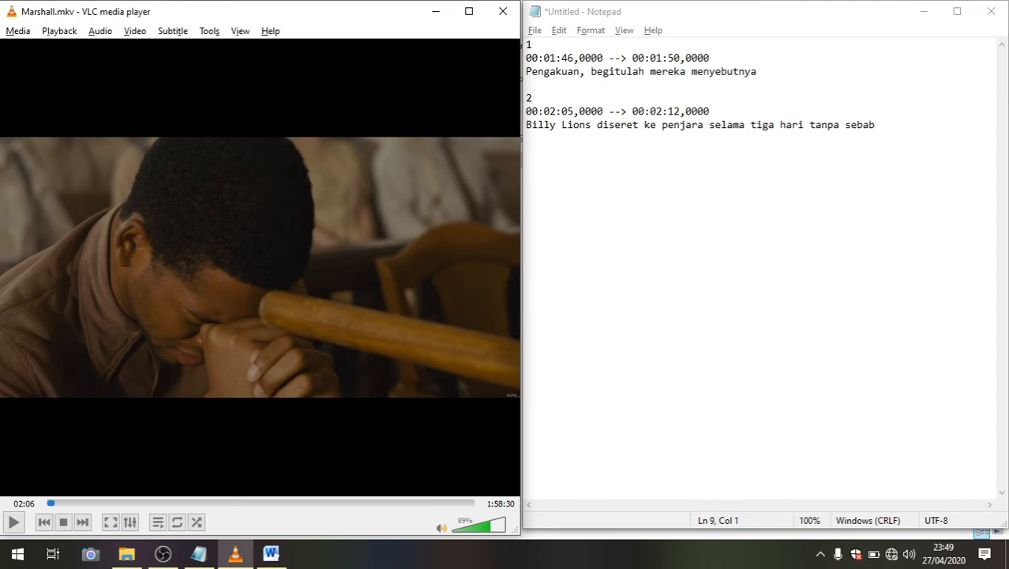
key(space)
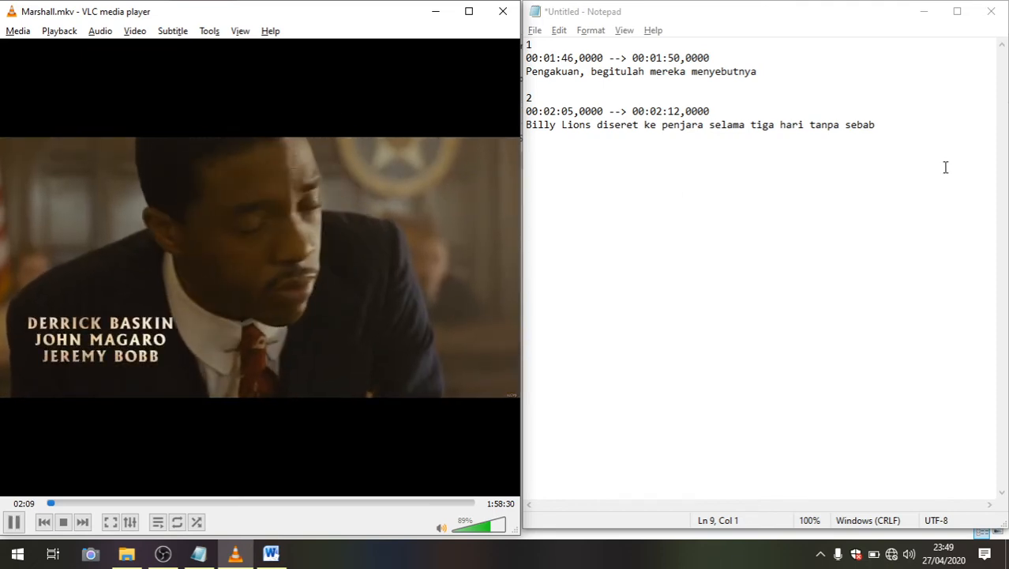
click(896, 130)
key(Return)
key(Return)
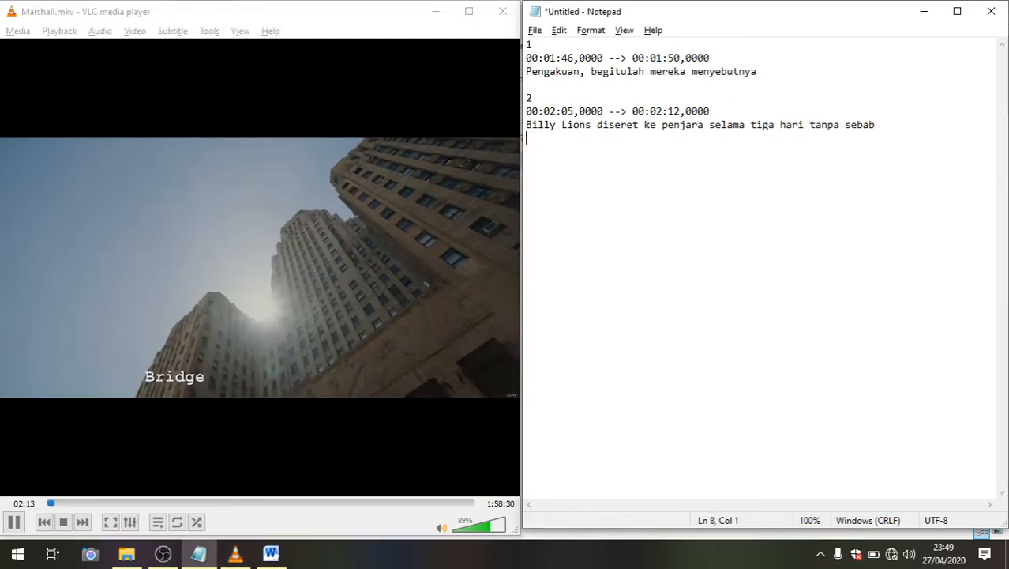
click(322, 69)
key(space)
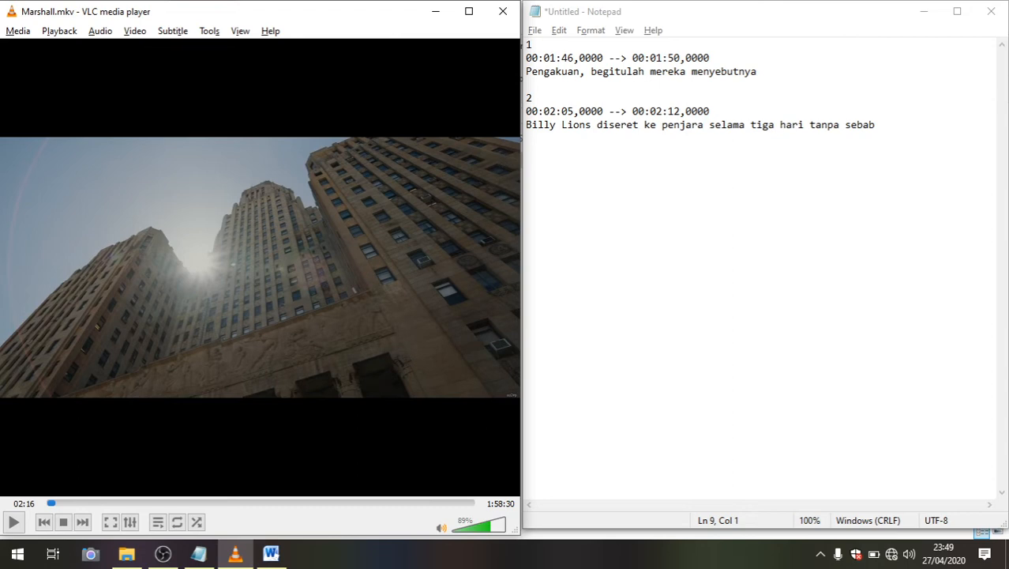
- Start subtitle entry 3 below the blank line with its number, the start time 00:02:15,0000 and the --> arrow
click(533, 150)
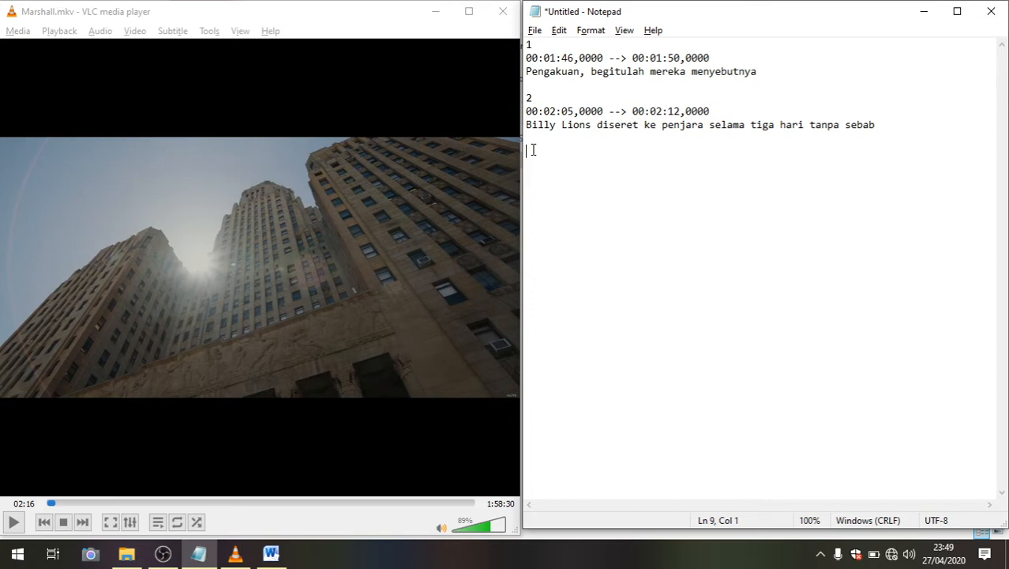
text(3)
key(Return)
text(00:)
text(02:16)
key(BackSpace)
text(5,0000)
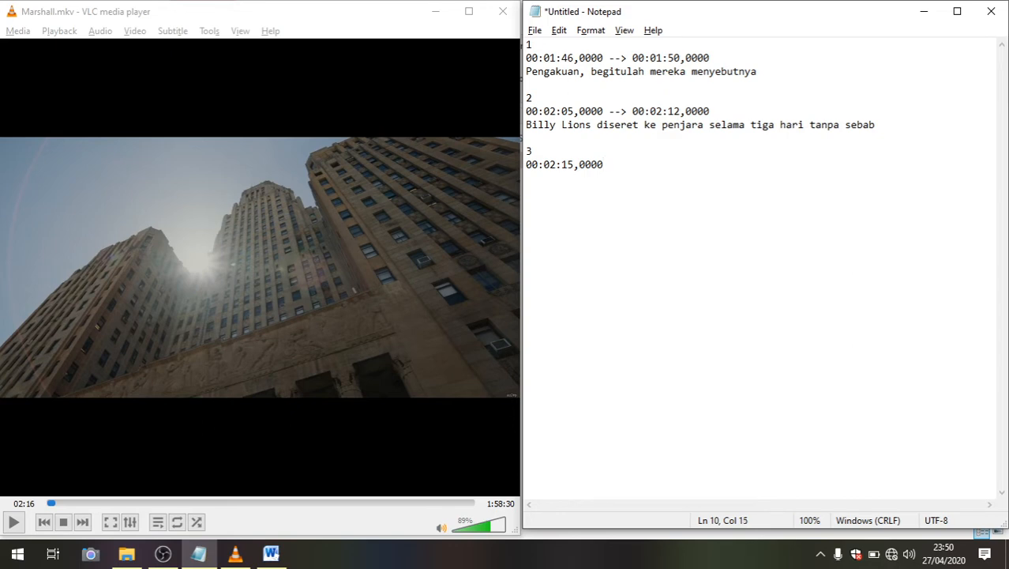
text( -->)
drag(622, 165, 623, 165)
click(630, 164)
- Play the film to 02:19, pause it, and enter 00:02:19,0000 as subtitle 3's end time, followed by a new line
click(287, 101)
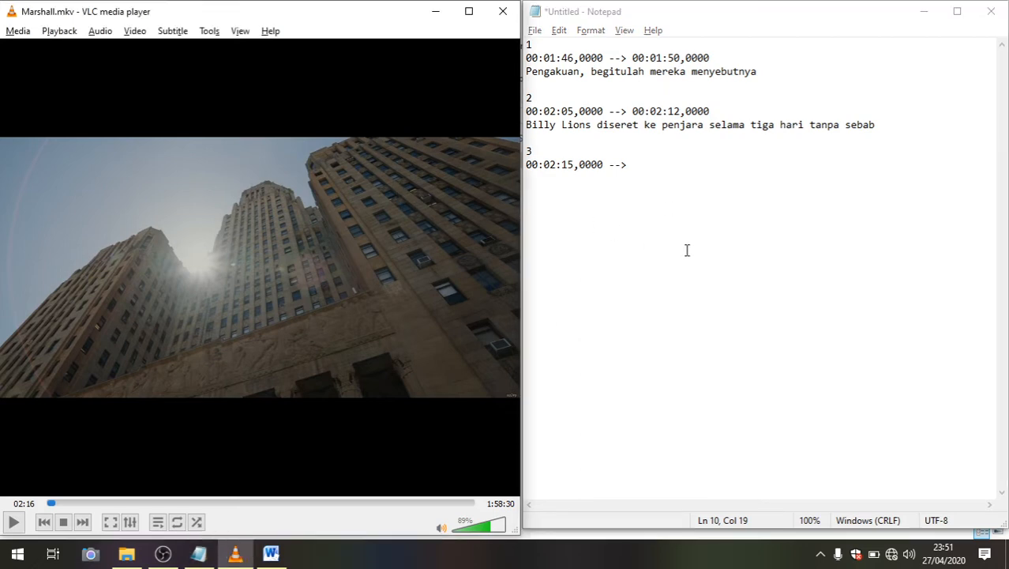
key(space)
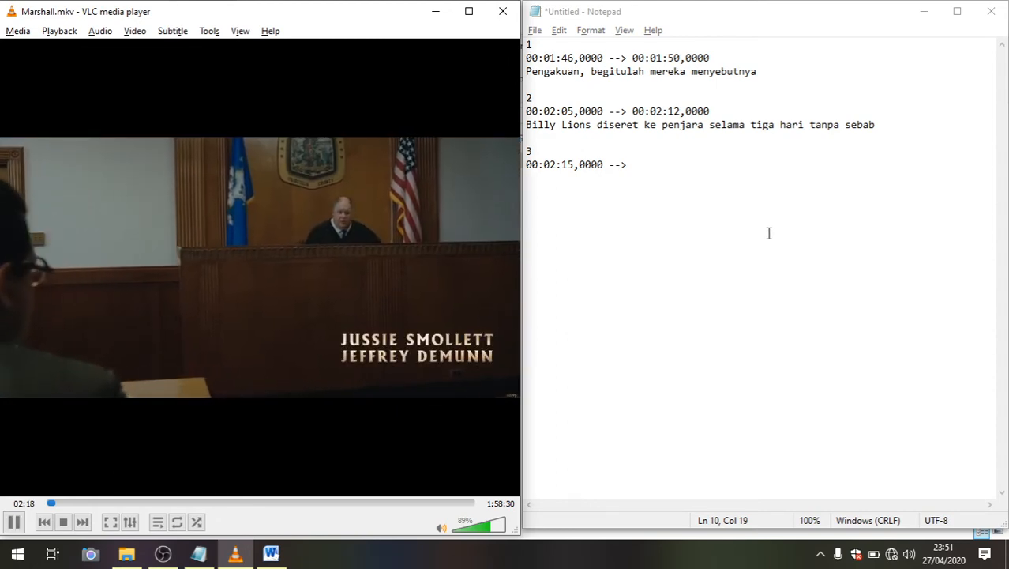
key(space)
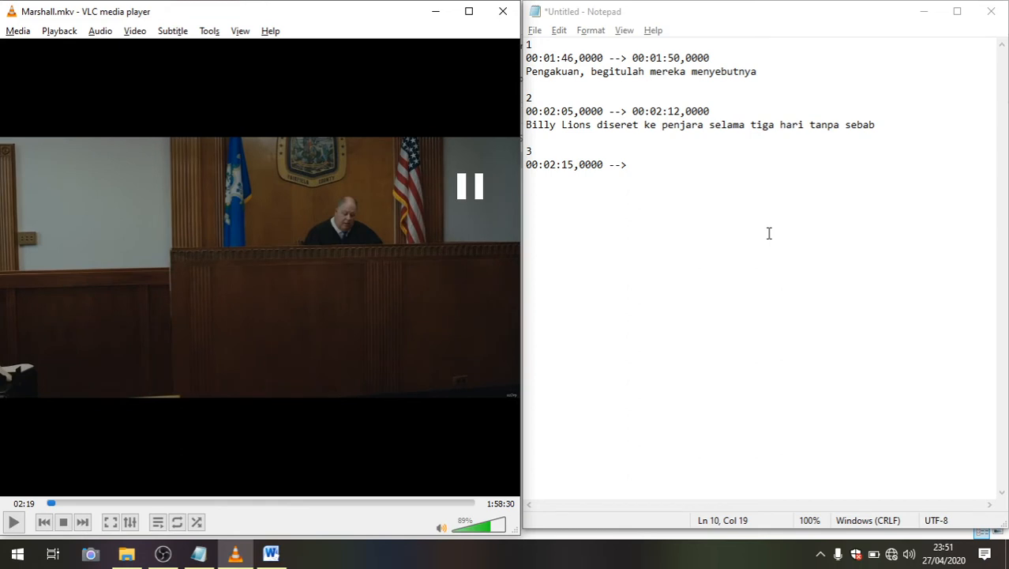
click(649, 164)
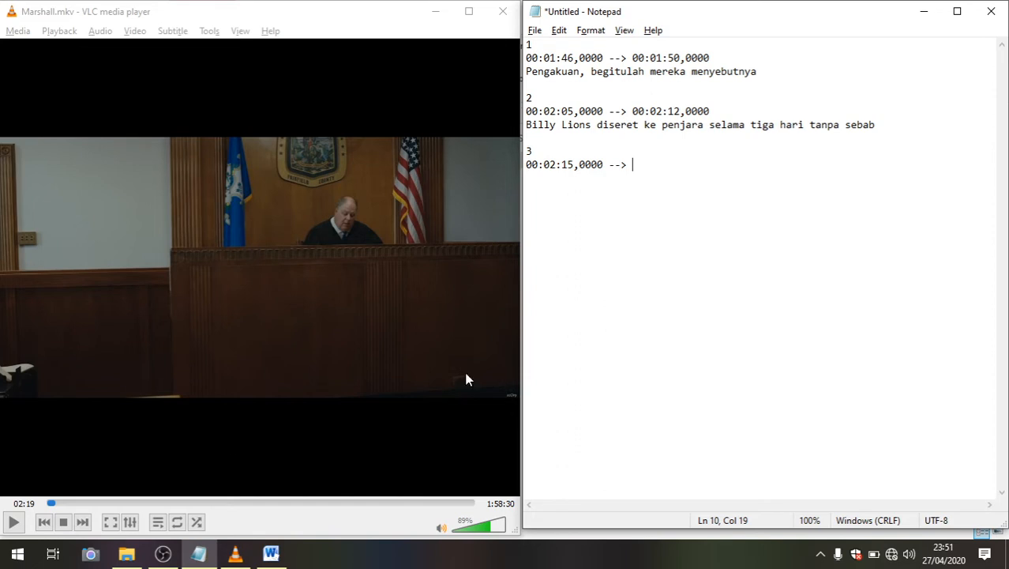
text(00:02:19,0000)
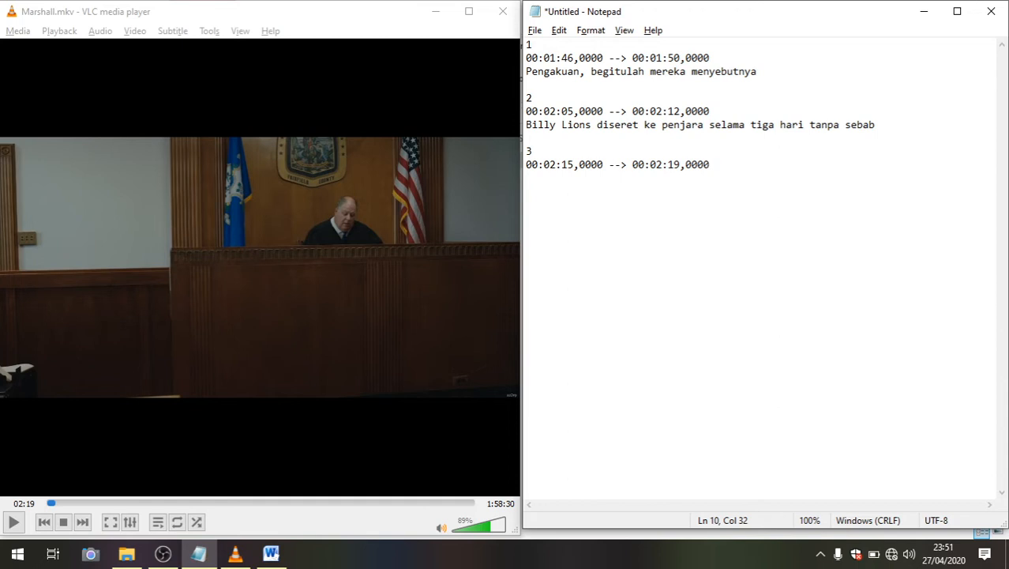
key(Return)
- Copy the third translated line, about the court case against Perusahaan Bus CR&L, from the Word document into Notepad as subtitle 3's text
click(270, 552)
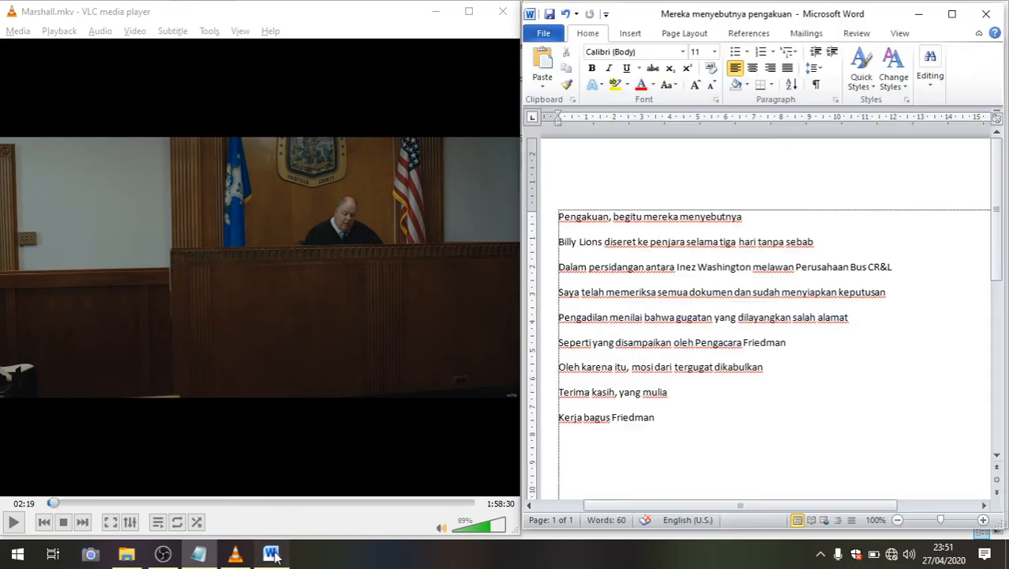
click(829, 347)
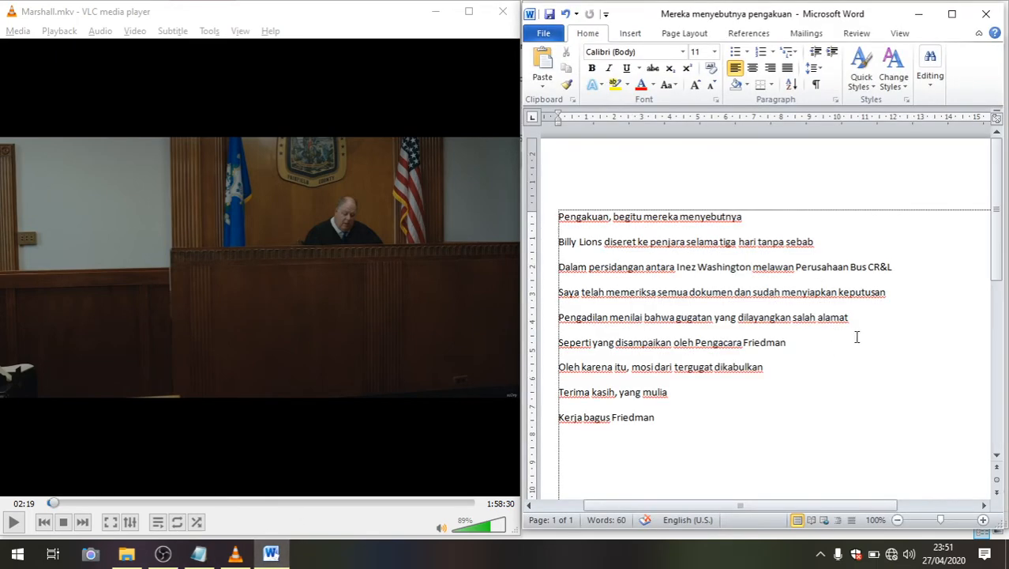
drag(910, 285, 570, 273)
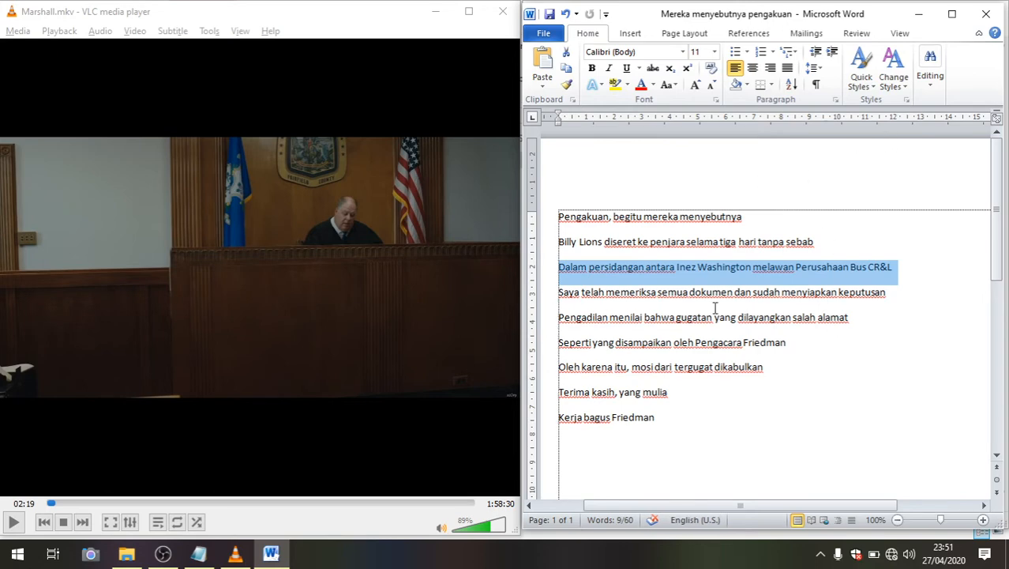
key(ctrl+c)
key(alt+Tab)
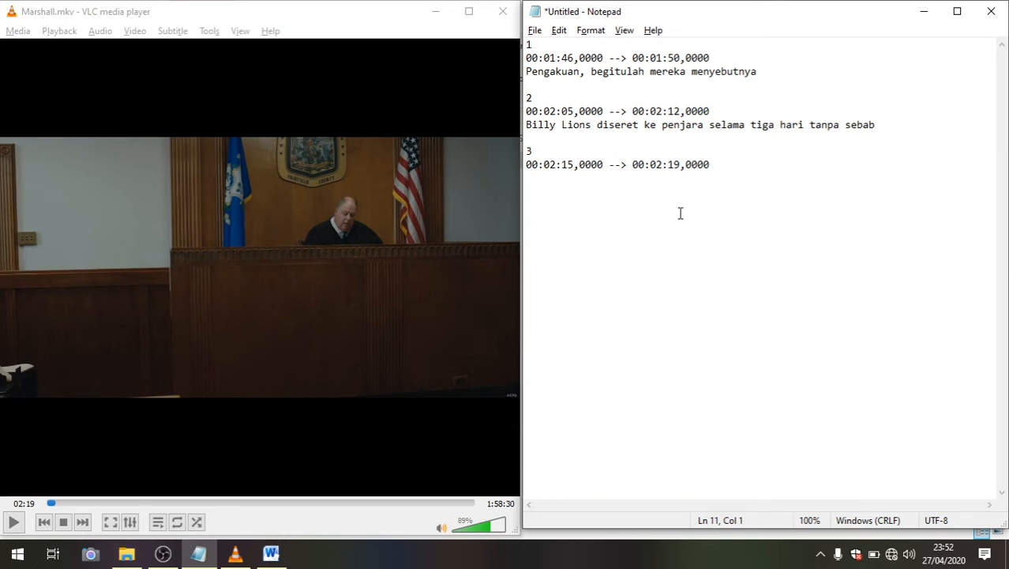
key(ctrl+v)
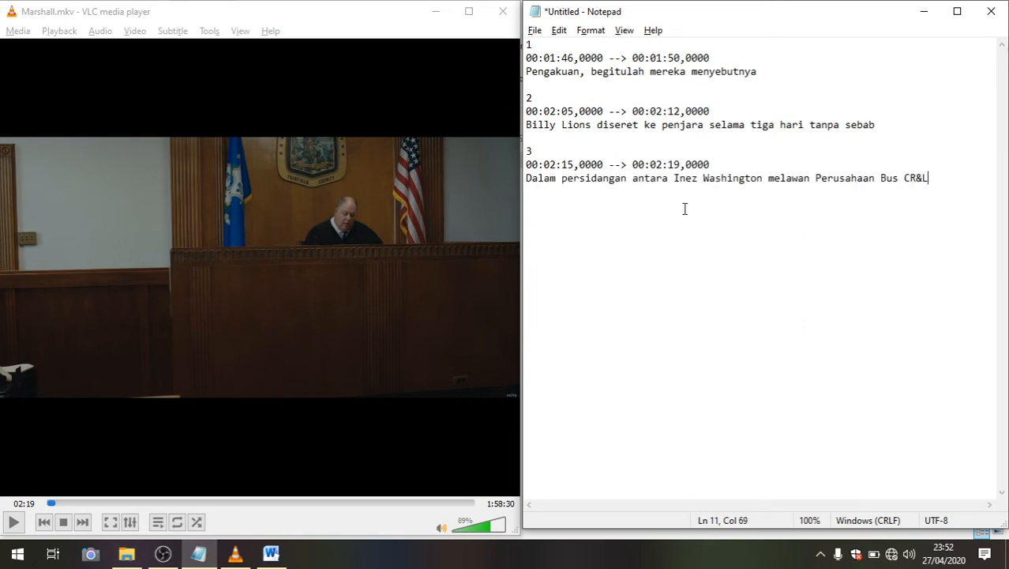
- Number subtitle entry 4 below a blank line, and play the film in VLC to 02:21, pausing it there
key(Return)
key(Return)
text(4)
click(347, 79)
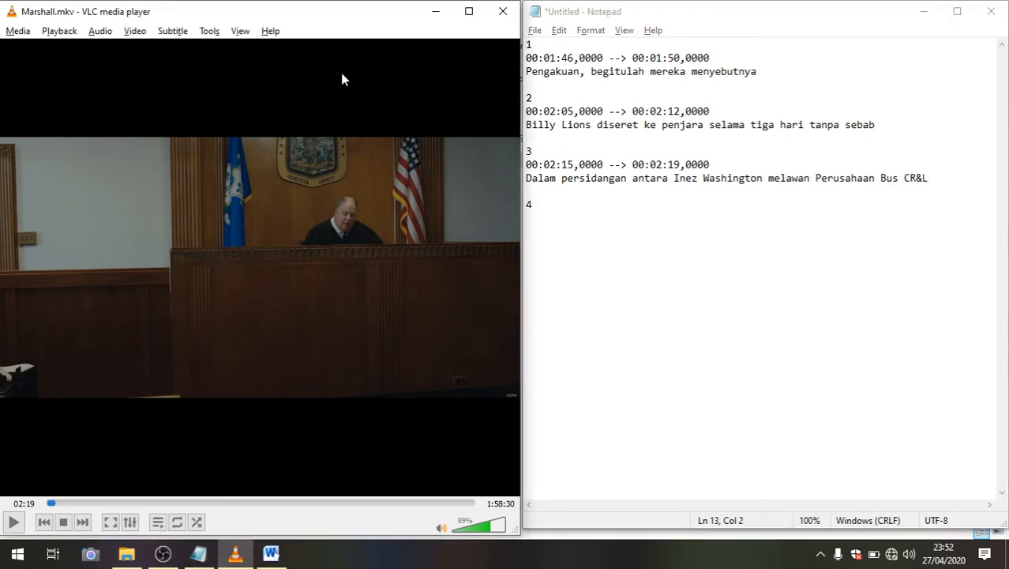
key(space)
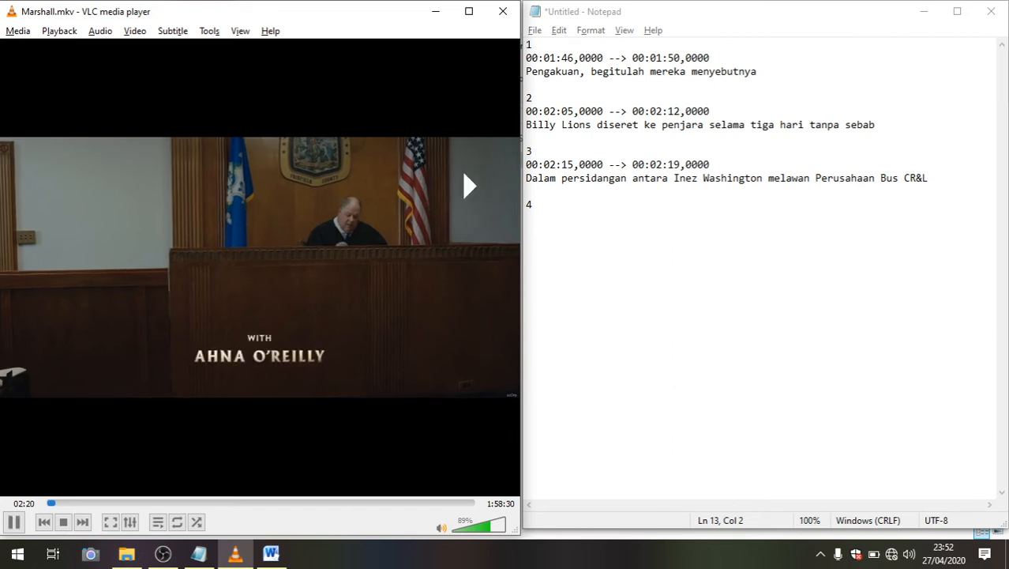
key(space)
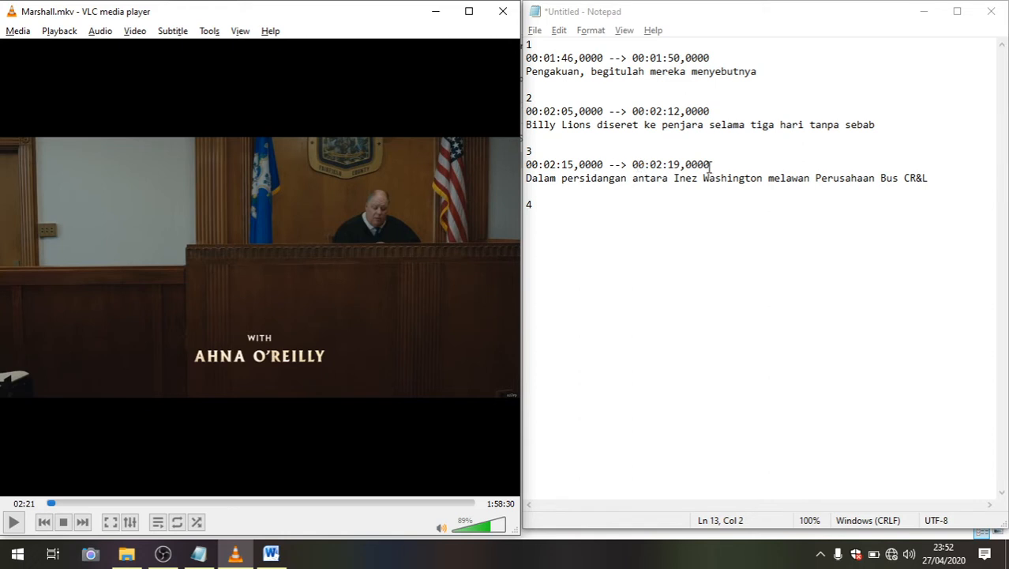
- Enter the start time 00:02:20,0000 and the --> arrow below number 4, reusing subtitle 3's end time as the base
drag(711, 165, 632, 167)
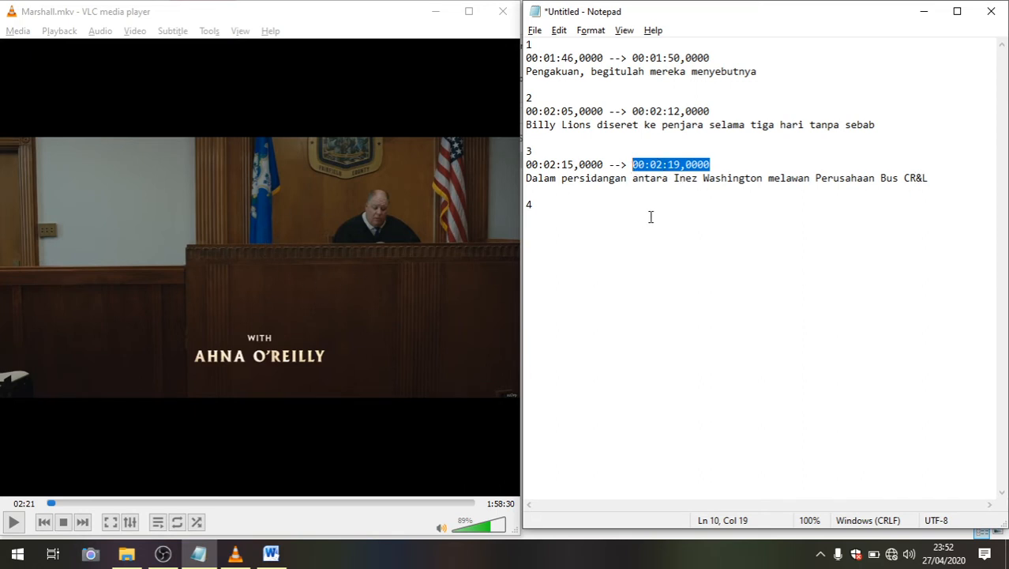
click(595, 236)
drag(715, 164, 633, 164)
click(553, 230)
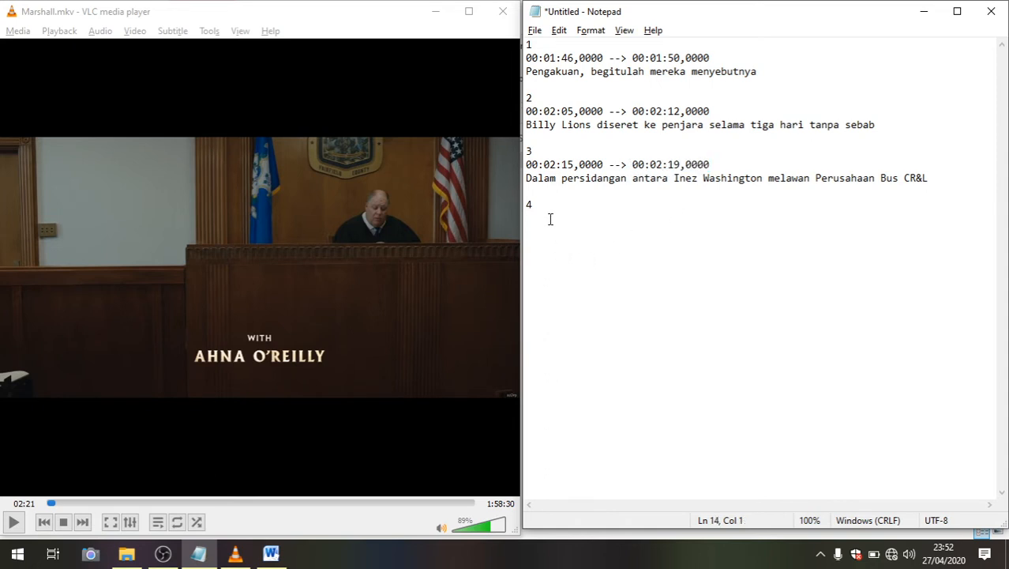
key(ctrl+v)
click(572, 219)
key(BackSpace)
key(BackSpace)
text(20)
click(629, 219)
text(-->)
- Play the film to 02:24, pause it, and enter 00:02:24,0000 as subtitle 4's end time, followed by a new line
click(337, 87)
key(space)
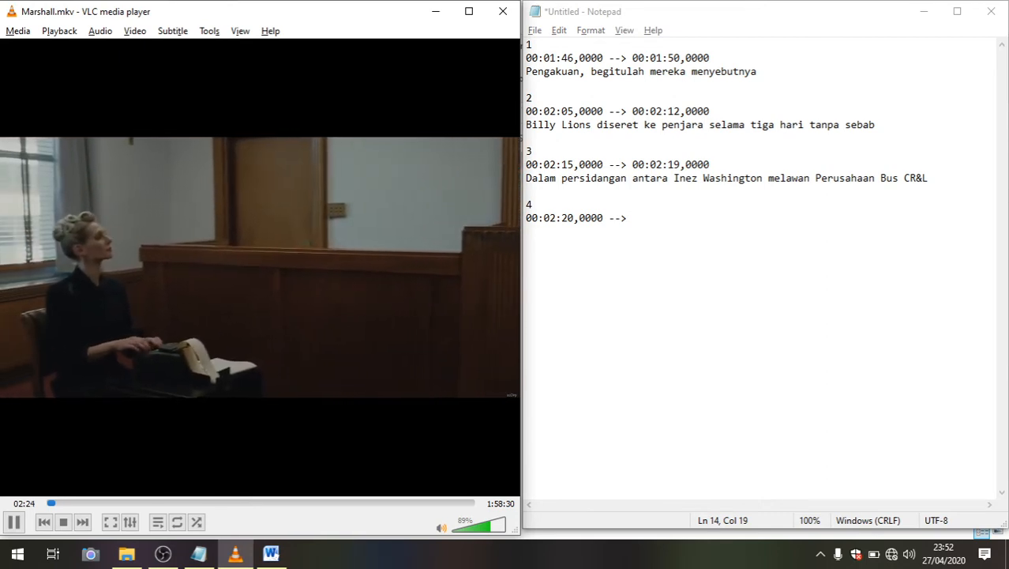
key(space)
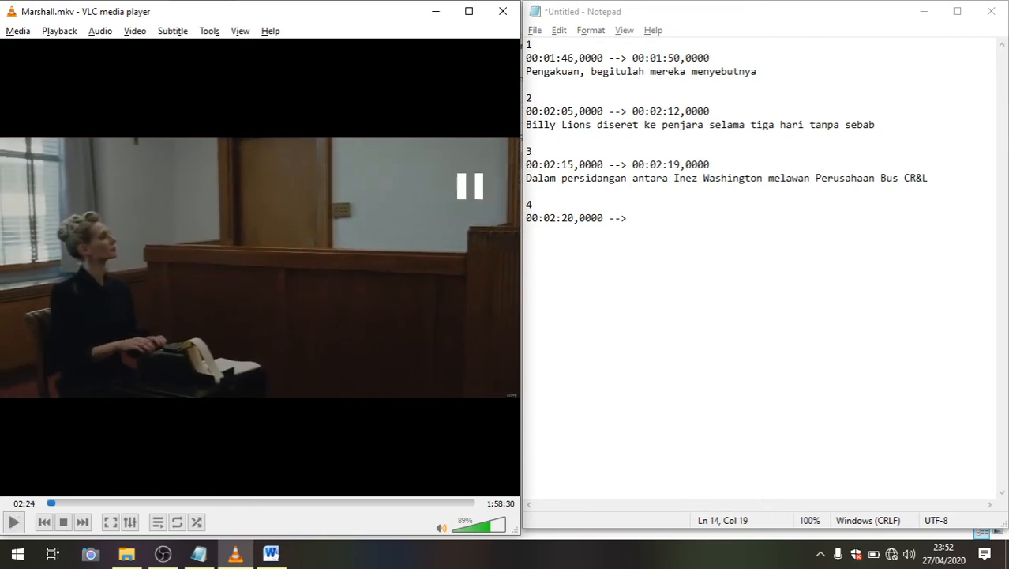
click(648, 216)
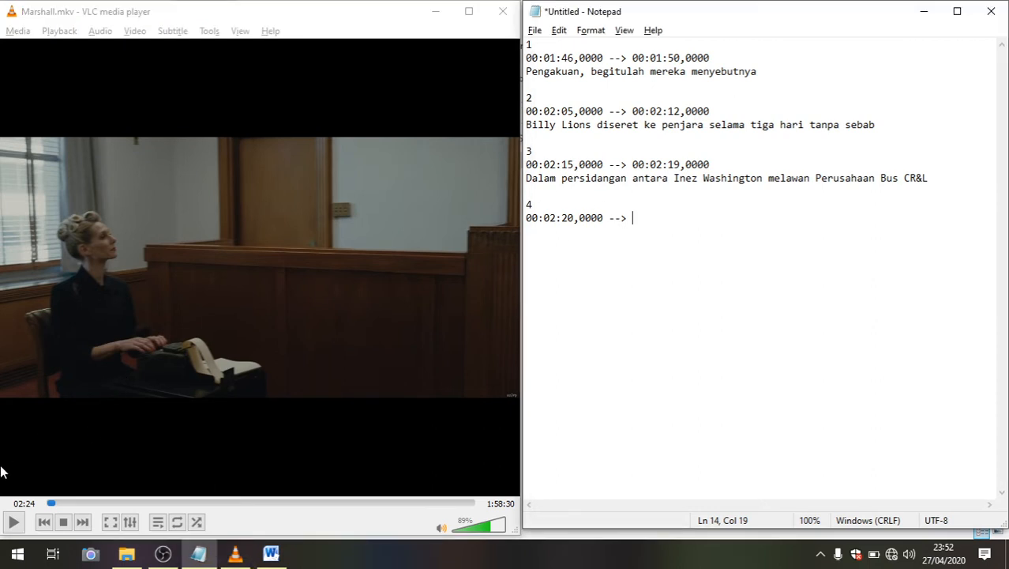
text(00:02:24,0000)
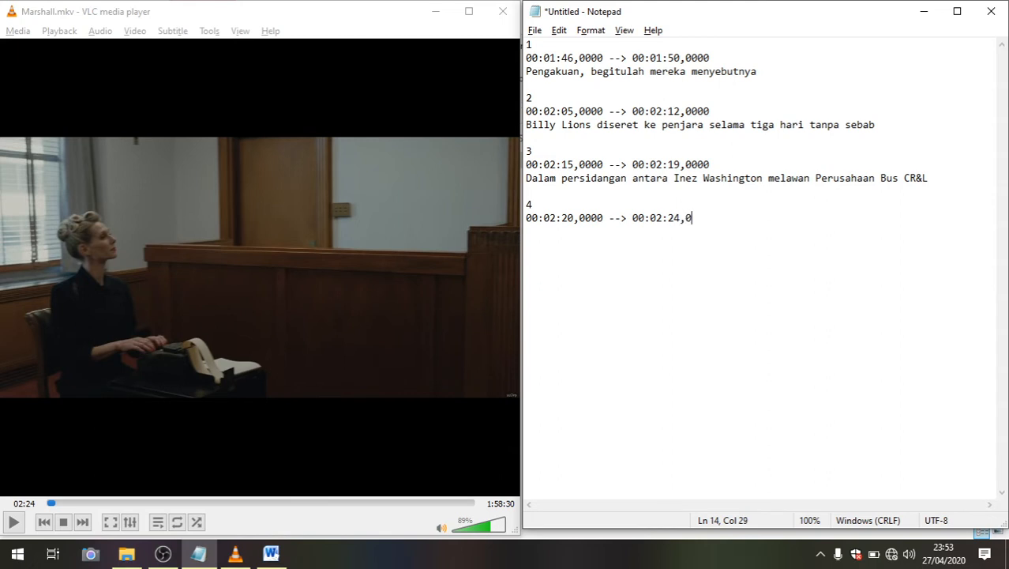
key(Return)
- Copy "Saya telah memeriksa semua dokumen dan sudah menyiapkan keputusan" from the Word document into Notepad as subtitle 4's text
click(272, 551)
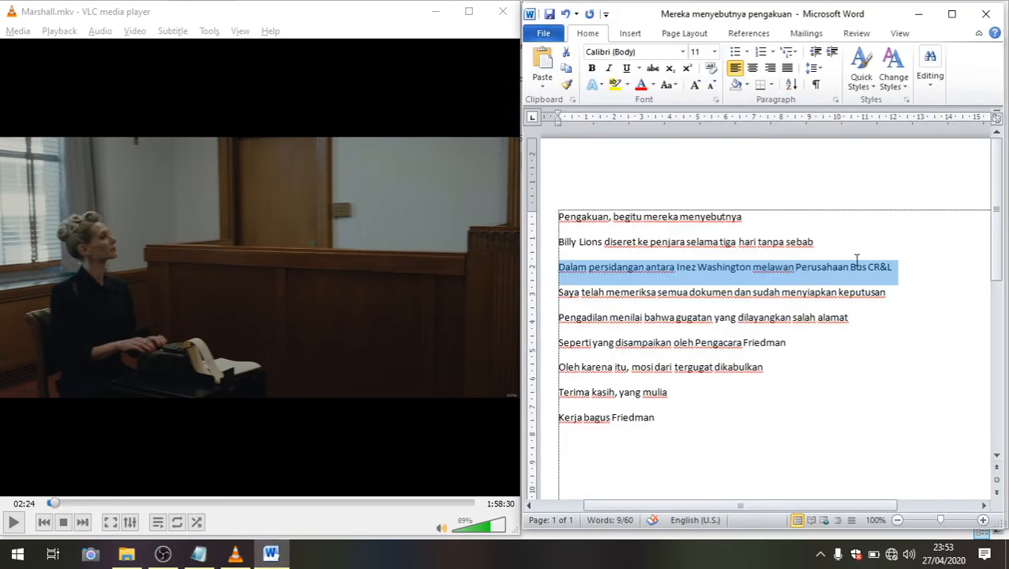
drag(894, 291, 566, 294)
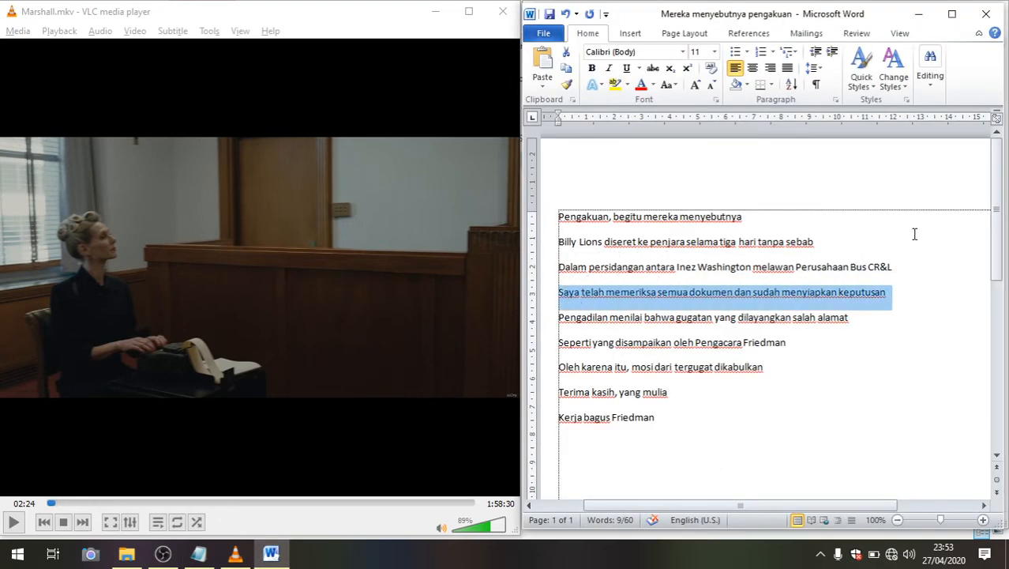
key(ctrl+c)
key(alt+Tab)
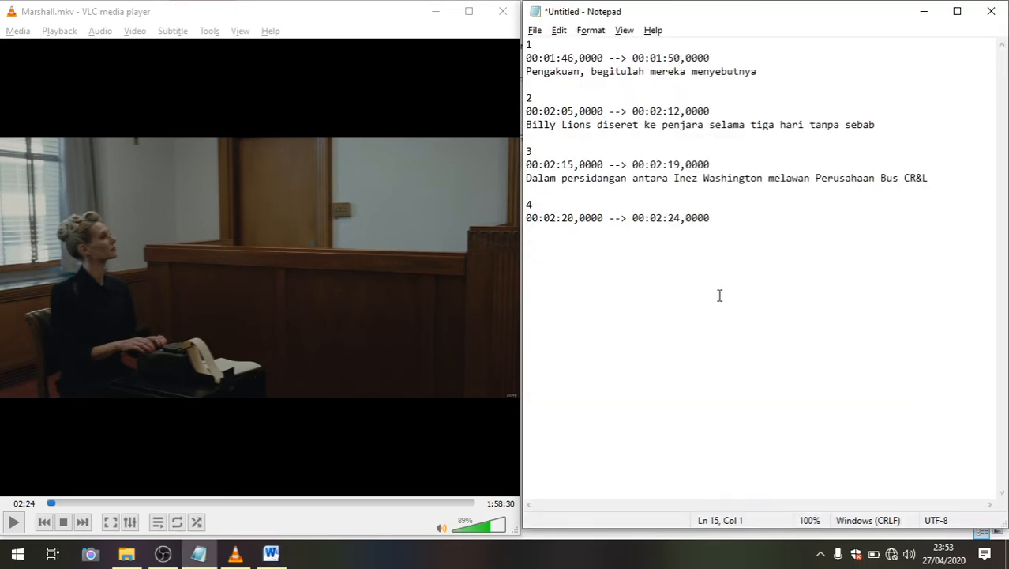
key(ctrl+v)
- Number subtitle entry 5 below a blank line, and play the film in VLC to 02:25, pausing it there
key(Return)
key(Return)
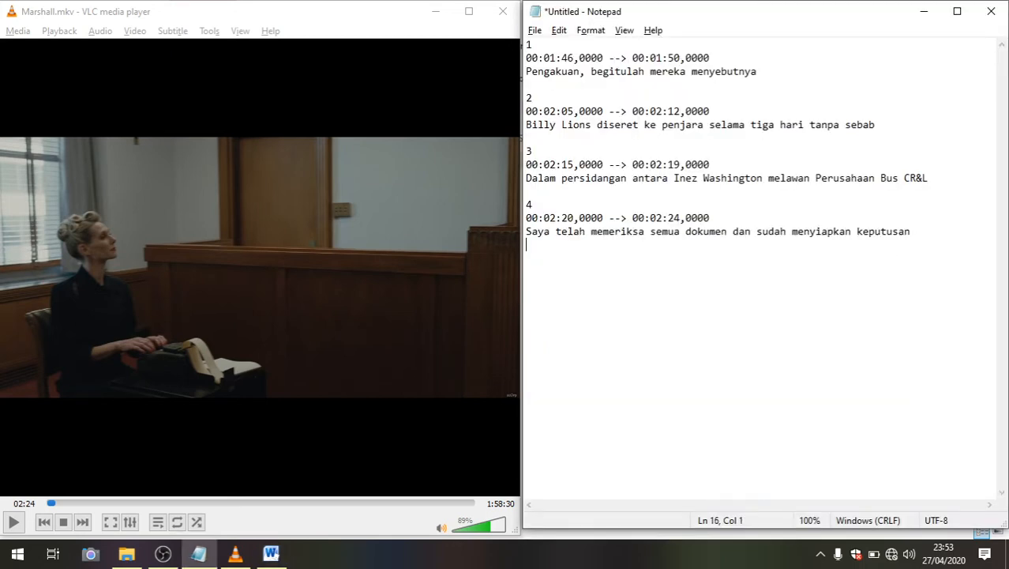
text(5)
click(345, 97)
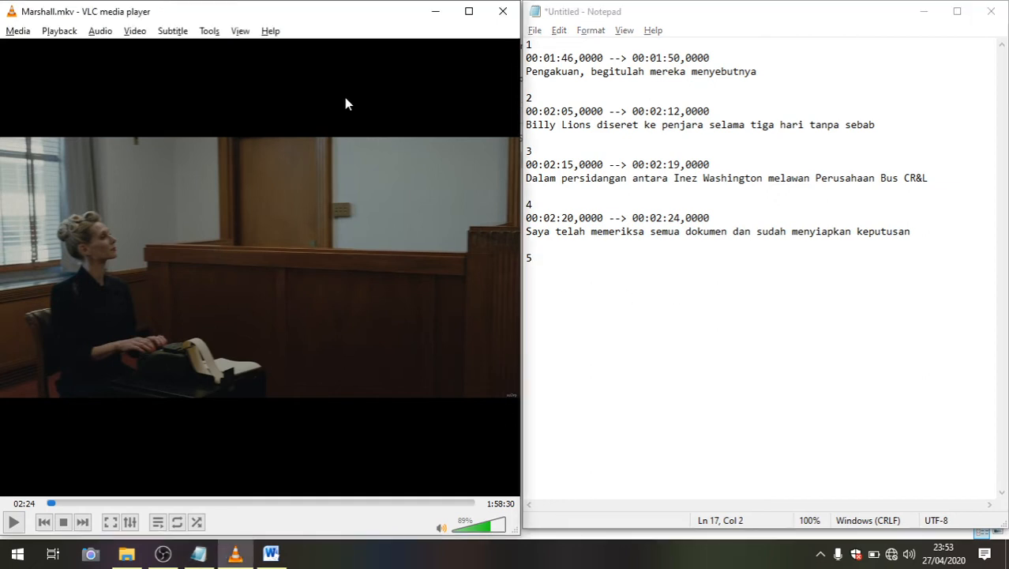
key(space)
key(space)
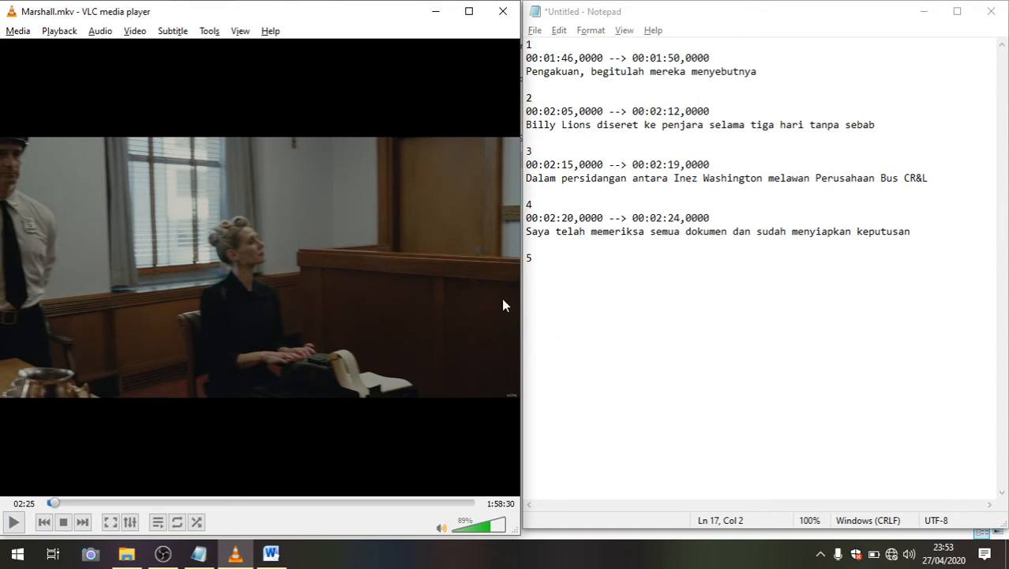
- Enter the start time 00:02:25,0000 and the --> arrow below number 5 in the Notepad file, with single-space spacing
click(587, 284)
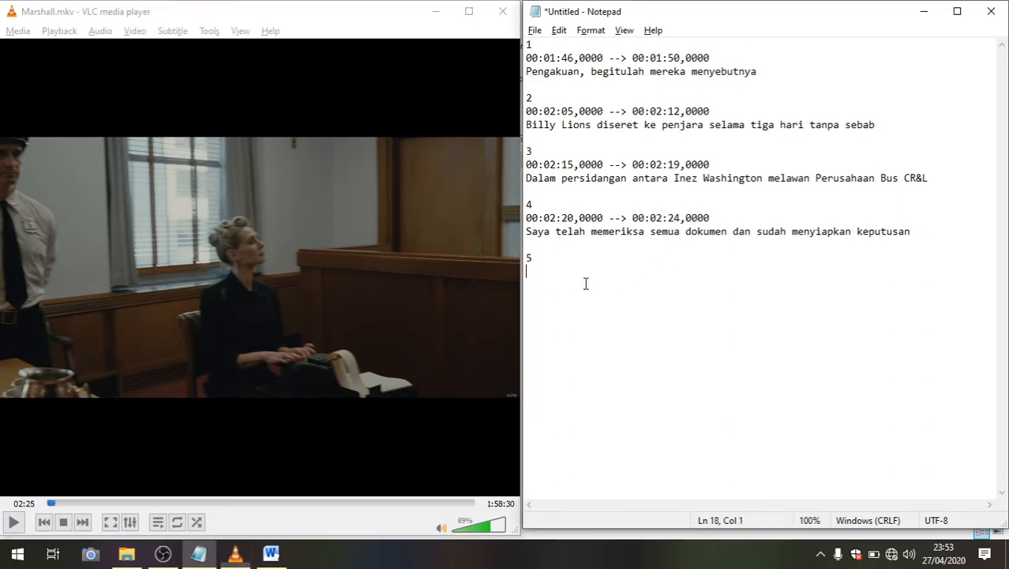
text(00:02:25)
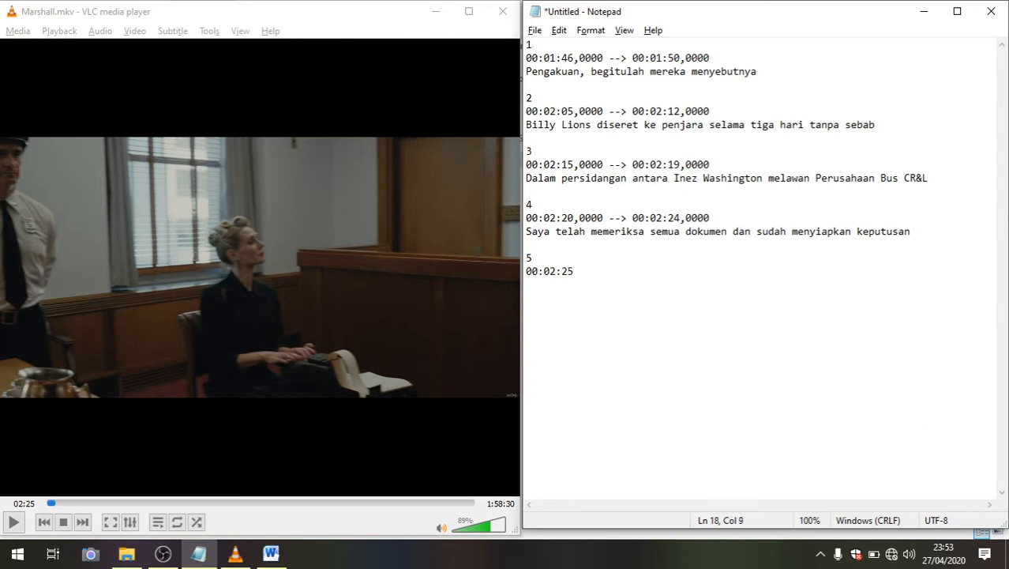
text(,0000)
key(Tab)
text(-->)
click(621, 271)
key(BackSpace)
click(630, 278)
- Play the film to 02:29, pause it, and enter 00:02:29,0000 as subtitle 5's end time, followed by a new line
click(354, 93)
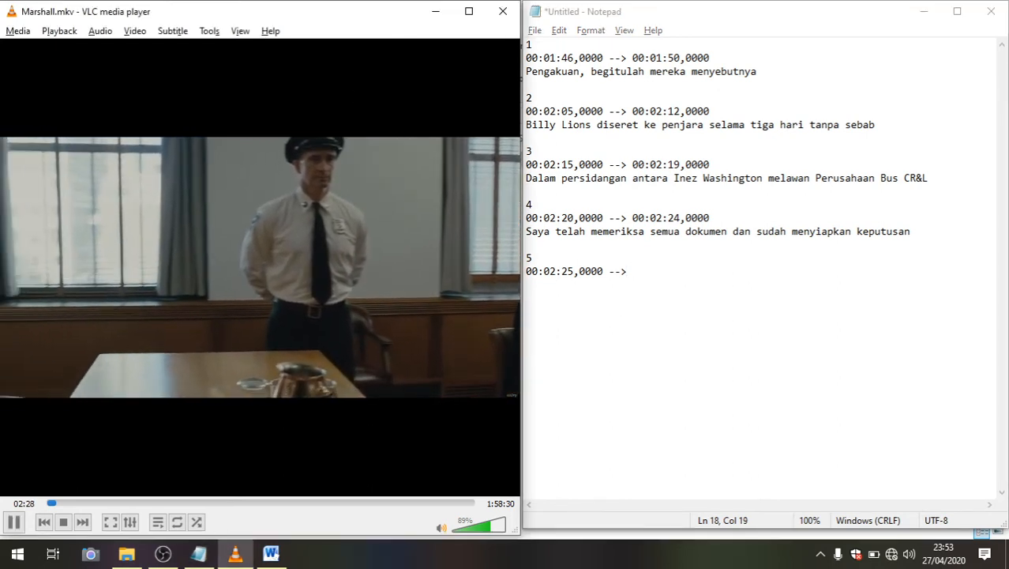
key(space)
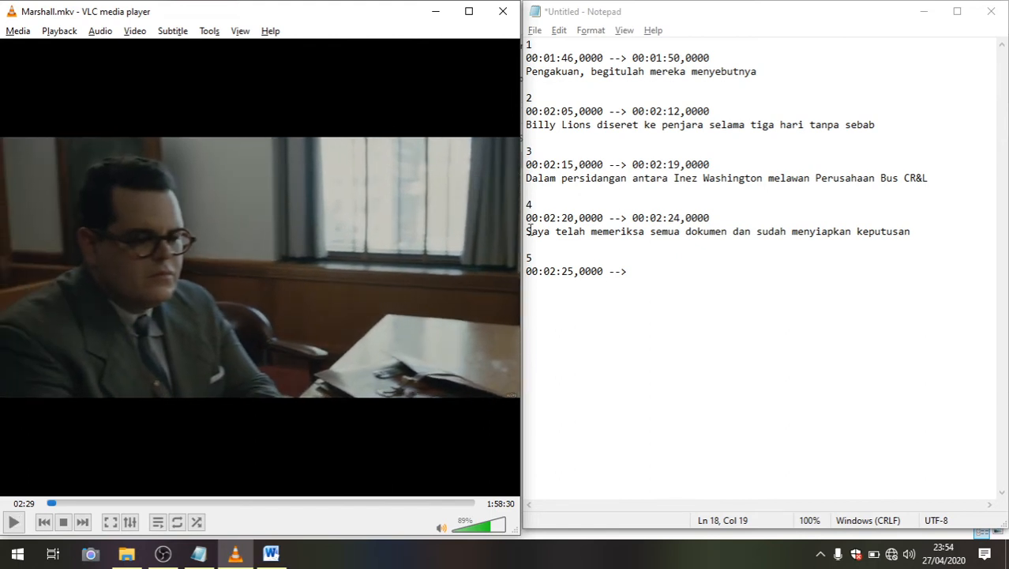
click(636, 275)
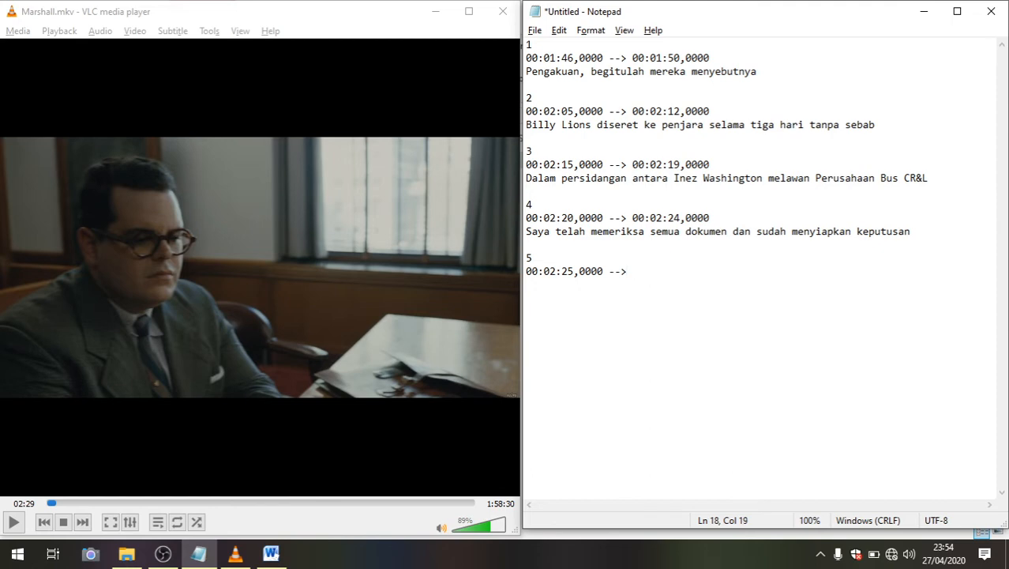
text(00:02:)
text(29,0000)
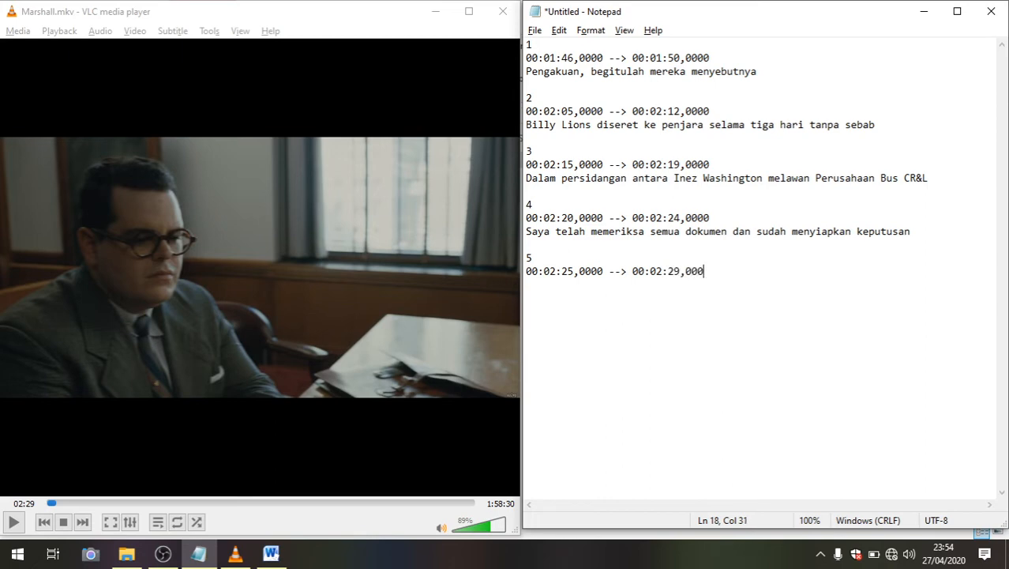
key(Return)
- Copy "Pengadilan menilai bahwa gugatan yang dilayangkan salah alamat" from the Word document into Notepad as subtitle 5's text
click(271, 553)
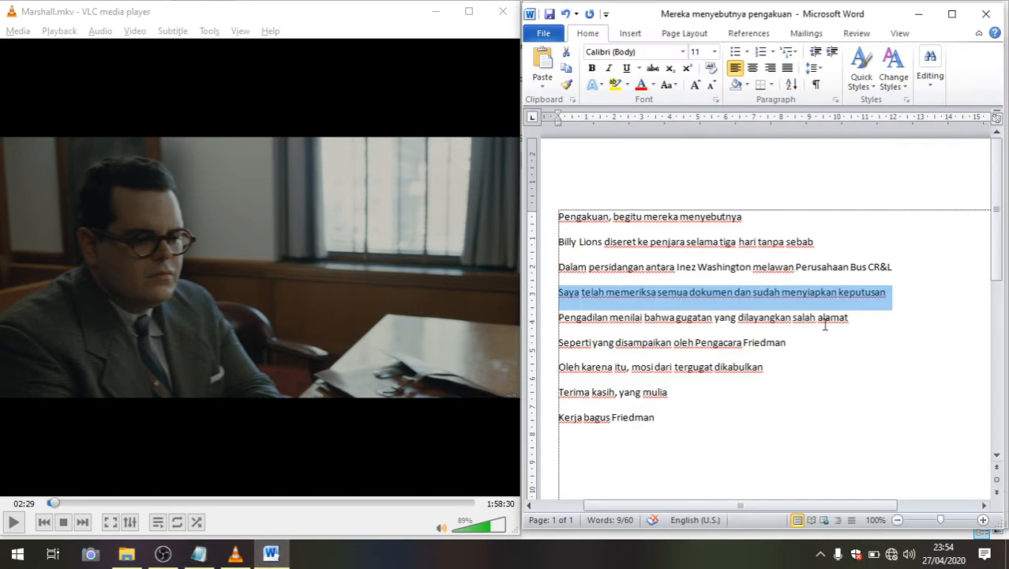
drag(853, 318, 568, 317)
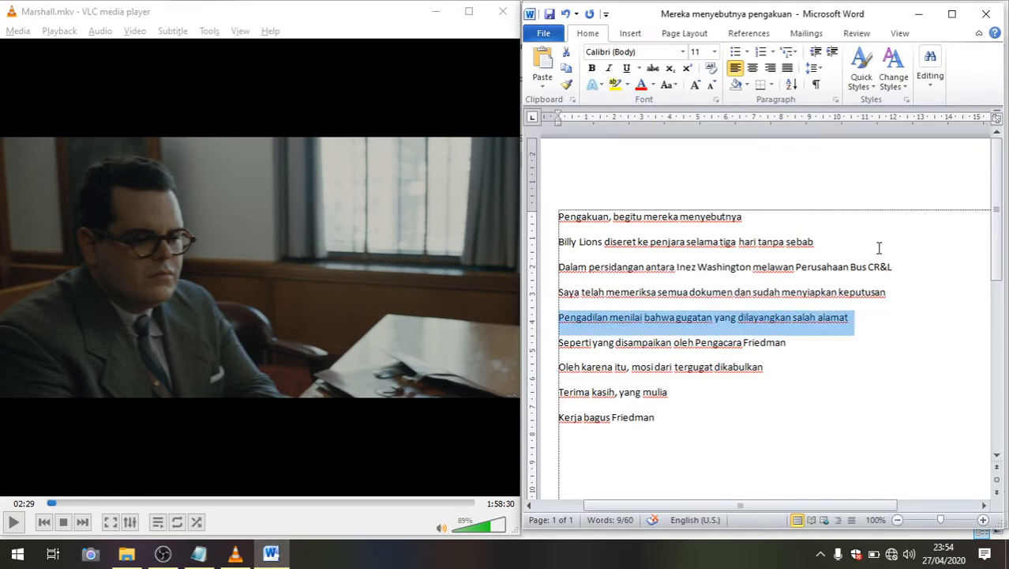
key(alt+Tab)
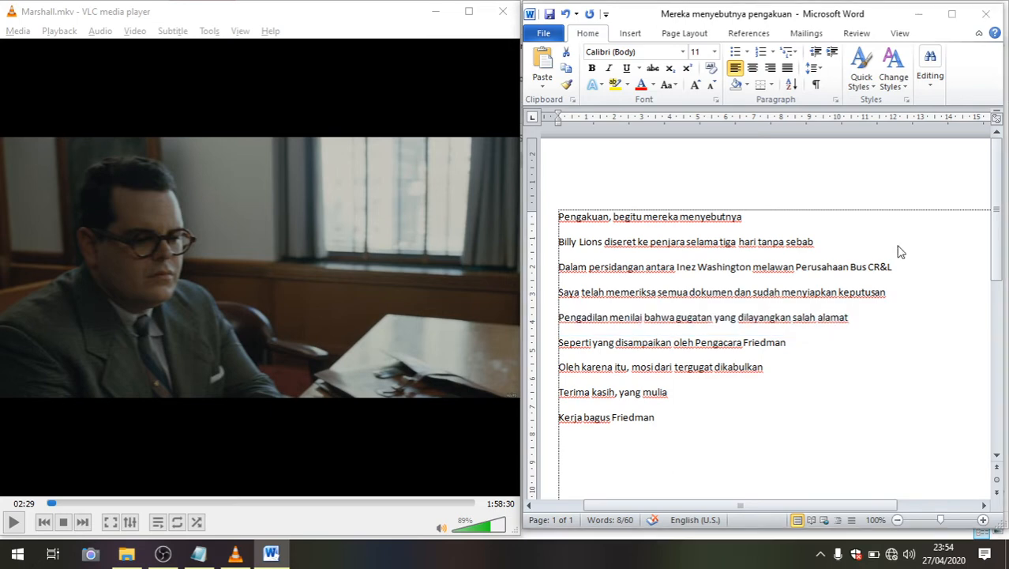
key(ctrl+v)
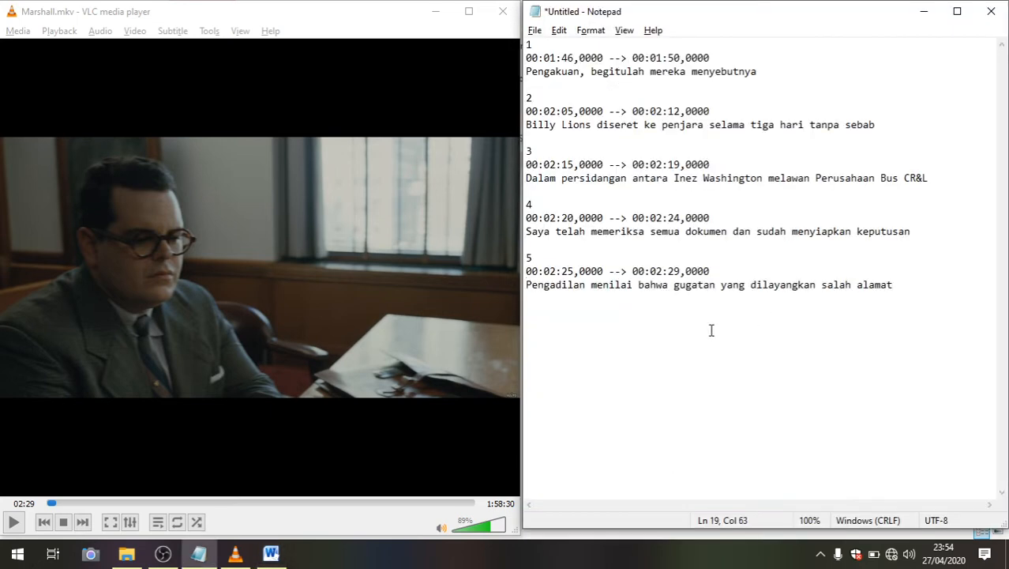
- Number subtitle entry 6 below a blank line, and play the film in VLC to 02:30, pausing it there
key(Return)
key(Return)
click(324, 90)
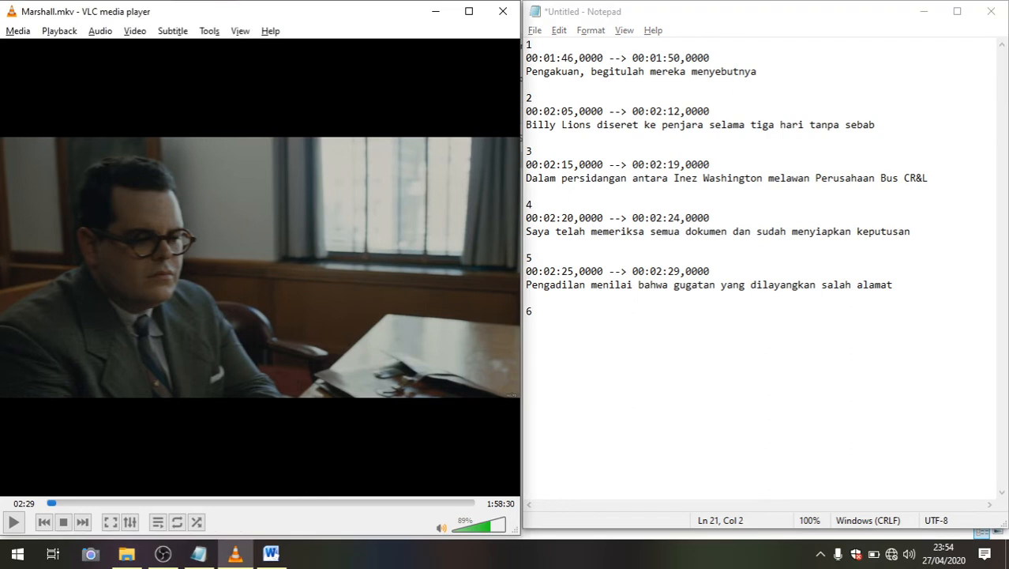
key(space)
key(space)
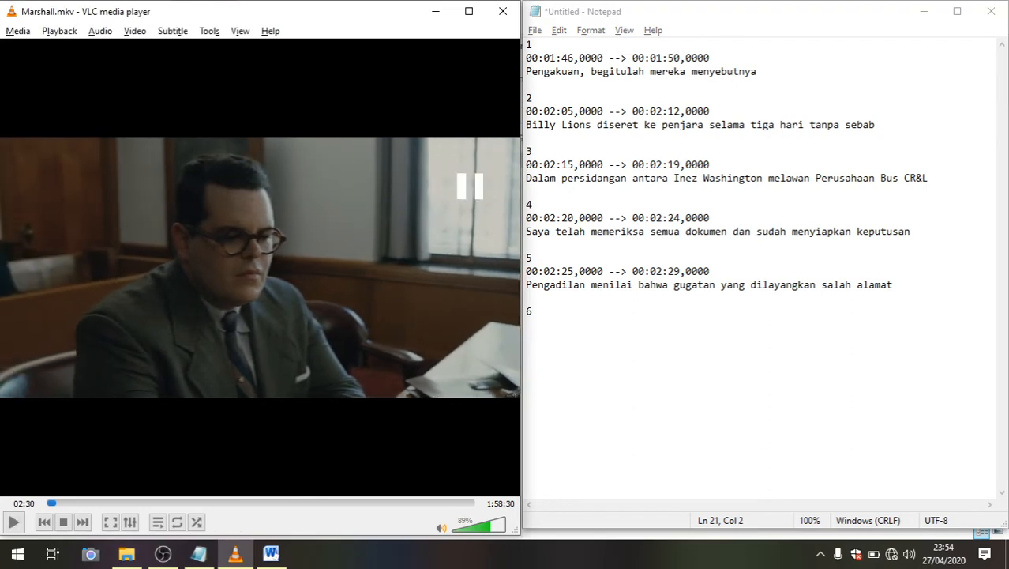
- Enter the start time 00:02:30,0000 and the --> arrow on the line below number 6 in the Notepad file
click(561, 324)
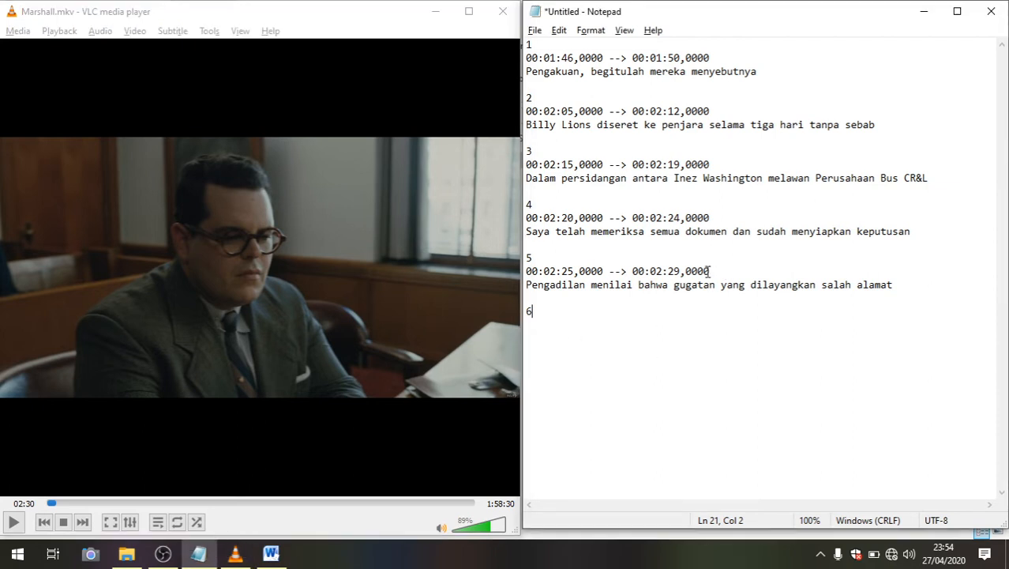
key(Return)
text(00:02:30,0000 -->)
- Play the film to 02:32, pause it, and enter 00:02:32,0000 as subtitle 6's end time, followed by a new line
click(331, 87)
key(space)
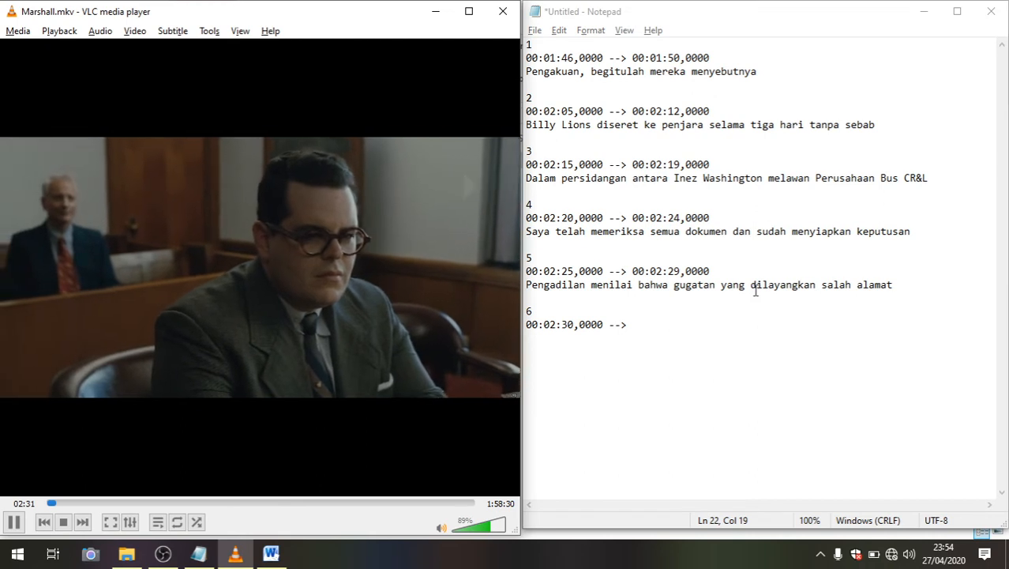
key(space)
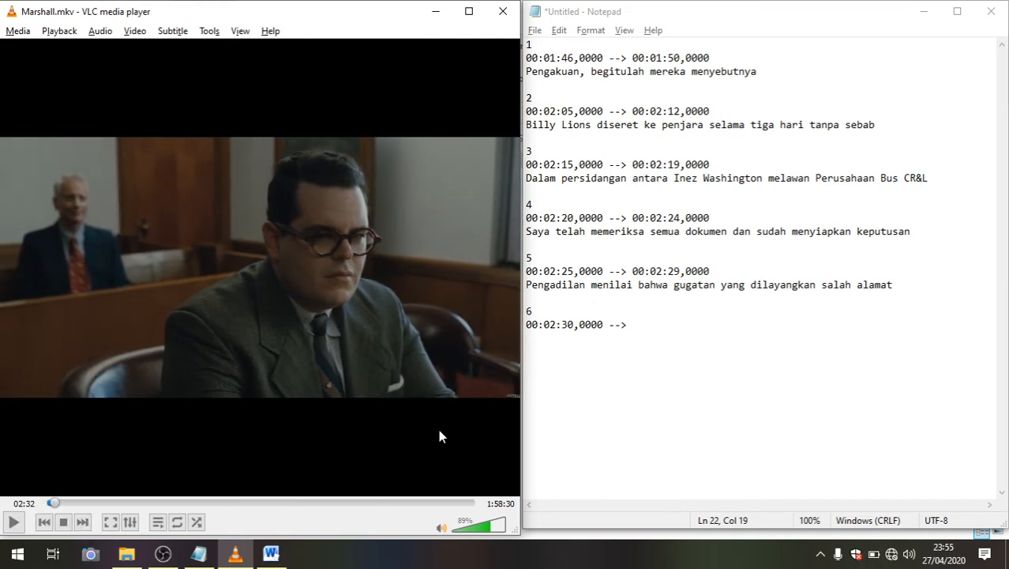
click(655, 335)
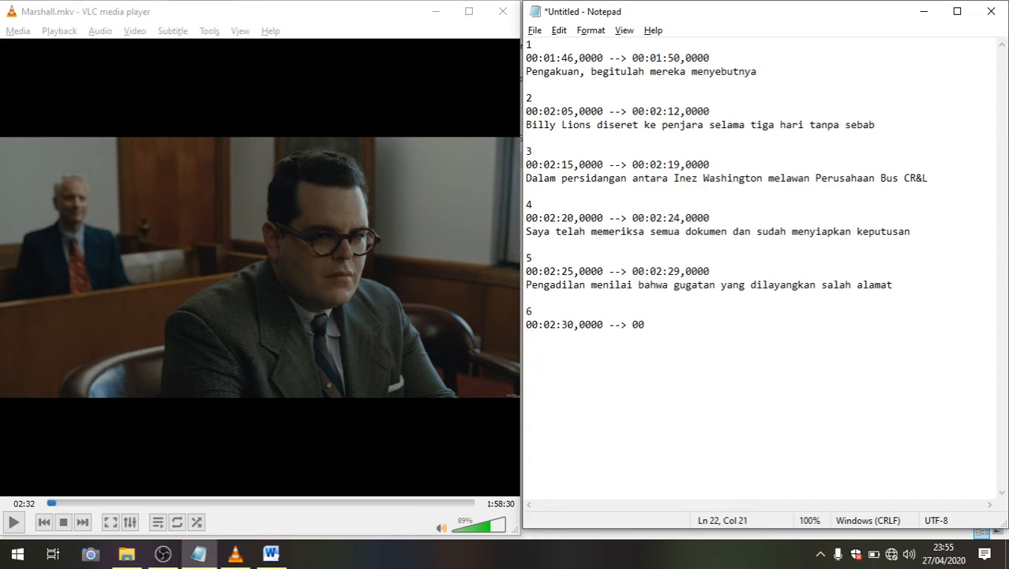
text(:02:32,0000)
key(Return)
- Copy the line beginning "Seperti yang disampaikan oleh Pengacara" from the Word document into Notepad as subtitle 6's text
key(alt+Tab)
key(alt+Tab)
key(Tab)
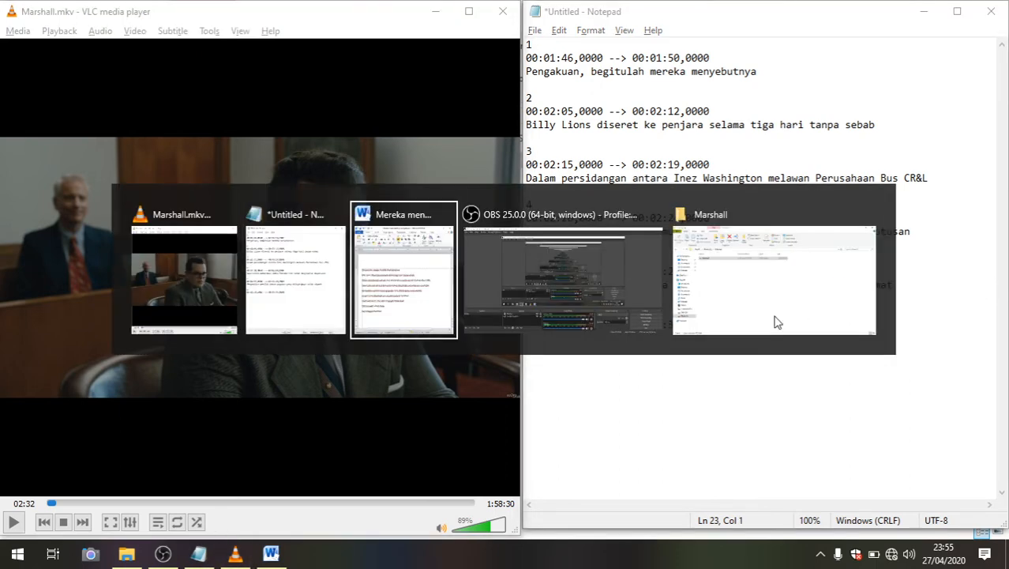
drag(788, 345, 558, 343)
key(ctrl+c)
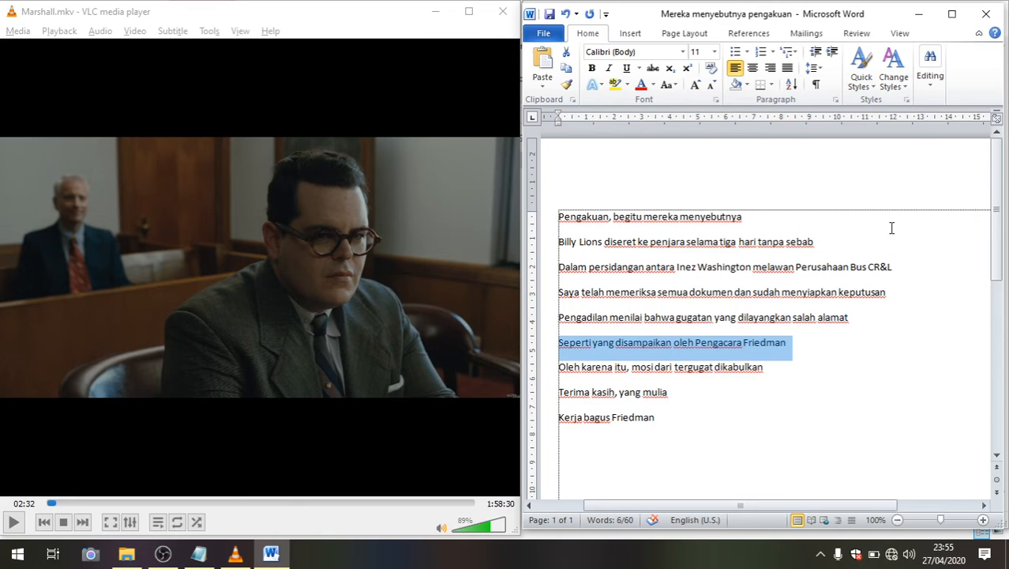
key(alt+Tab)
key(alt+Tab)
key(alt+Tab)
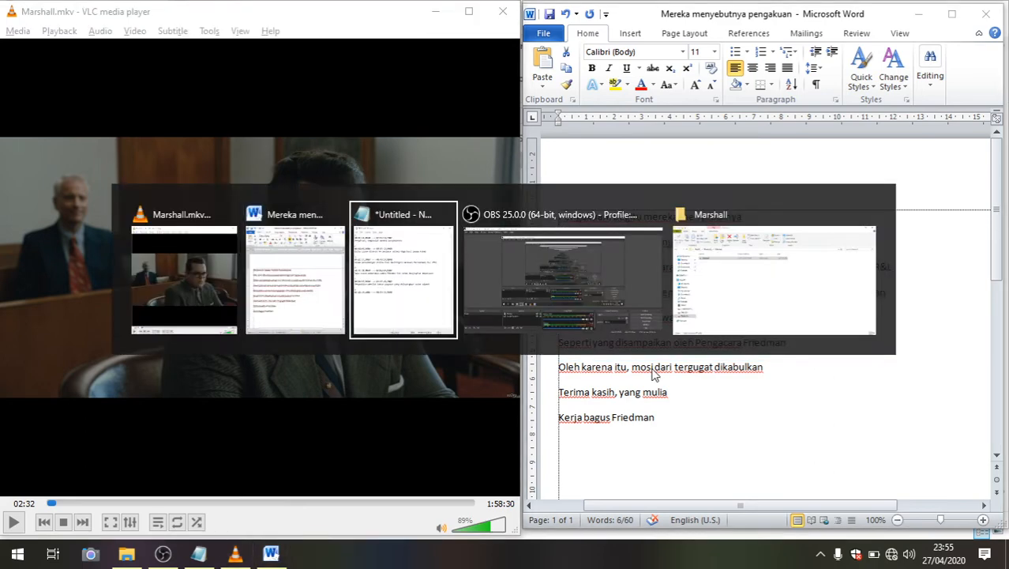
key(ctrl+v)
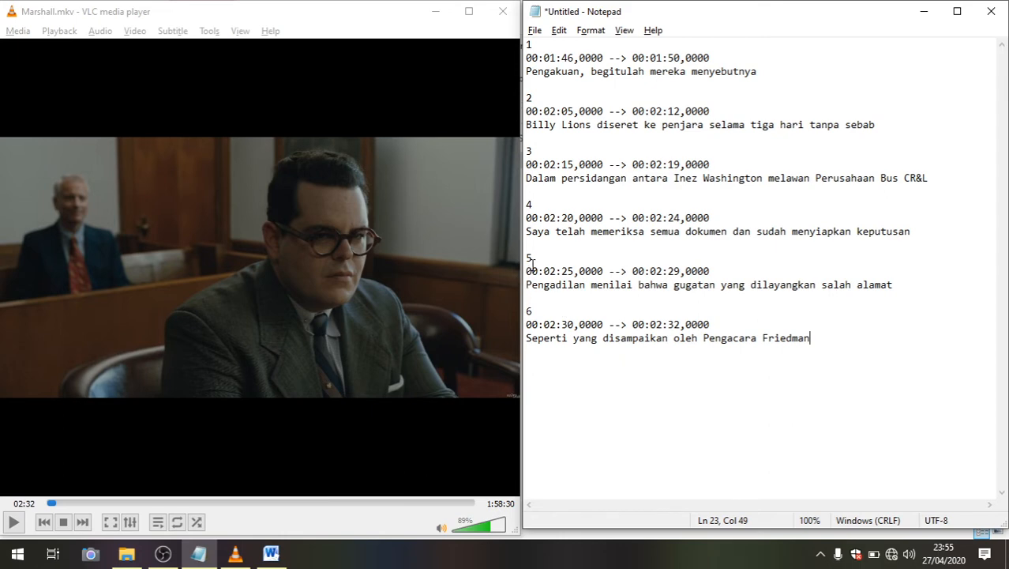
- Compare subtitle entries 5 and 6, examining entry 5's start time against entry 6's end time
drag(527, 259, 768, 298)
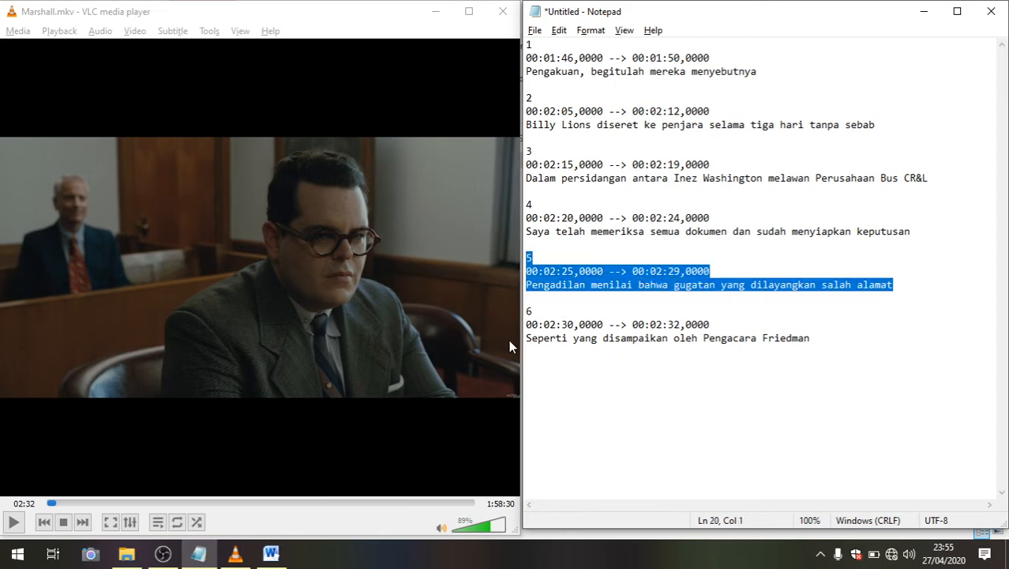
drag(526, 311, 813, 350)
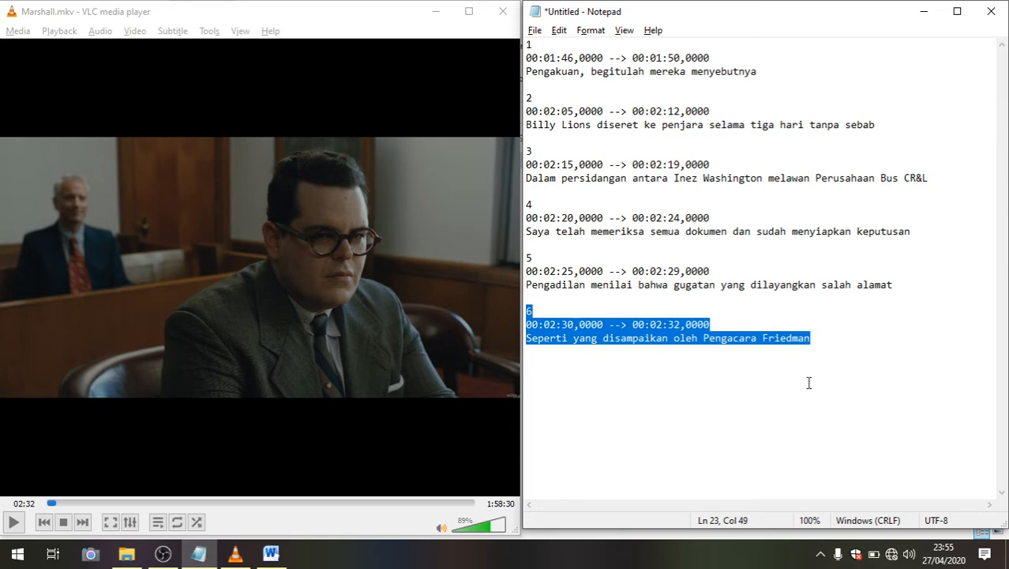
click(809, 382)
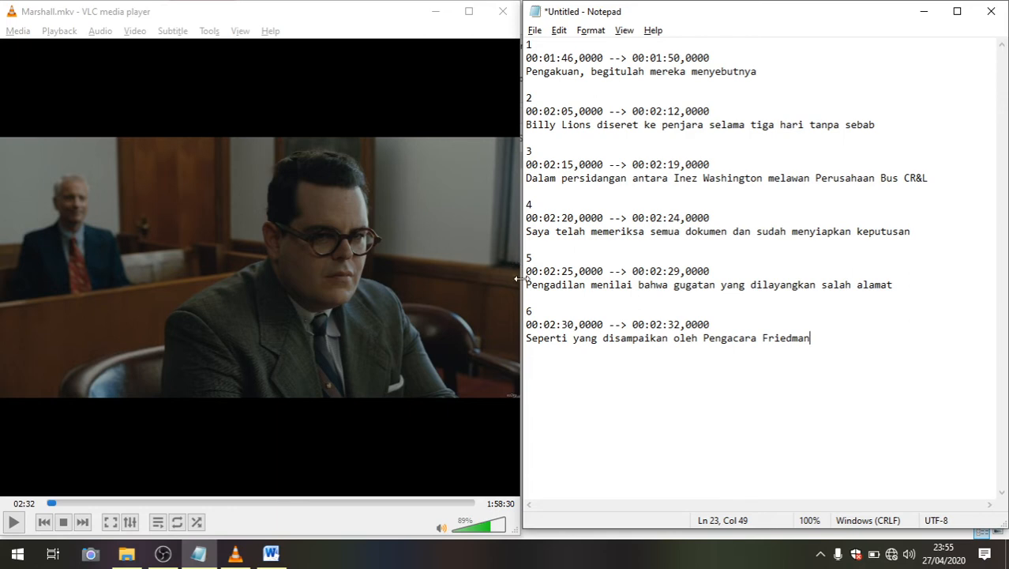
drag(603, 270, 524, 274)
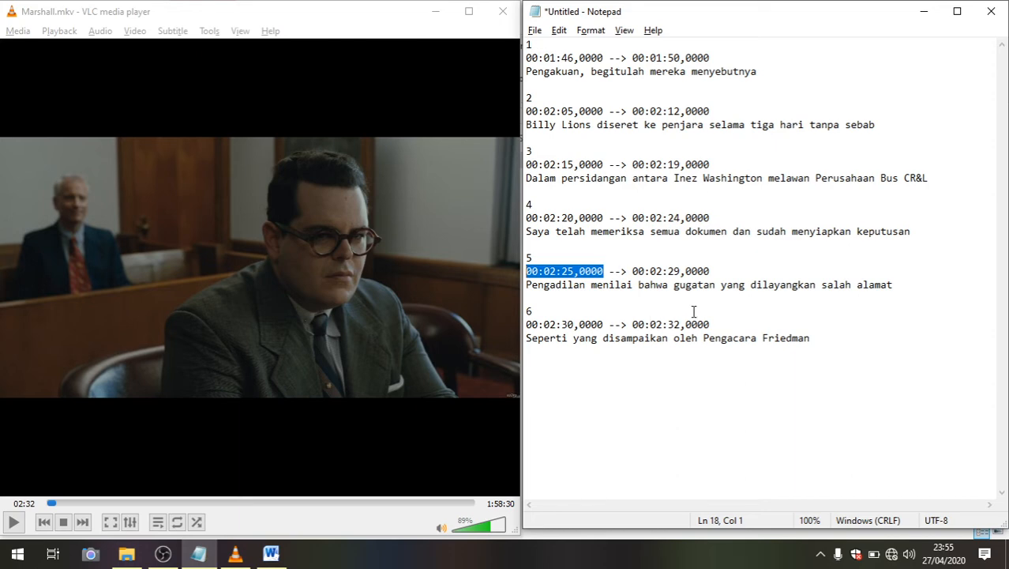
drag(711, 324, 633, 325)
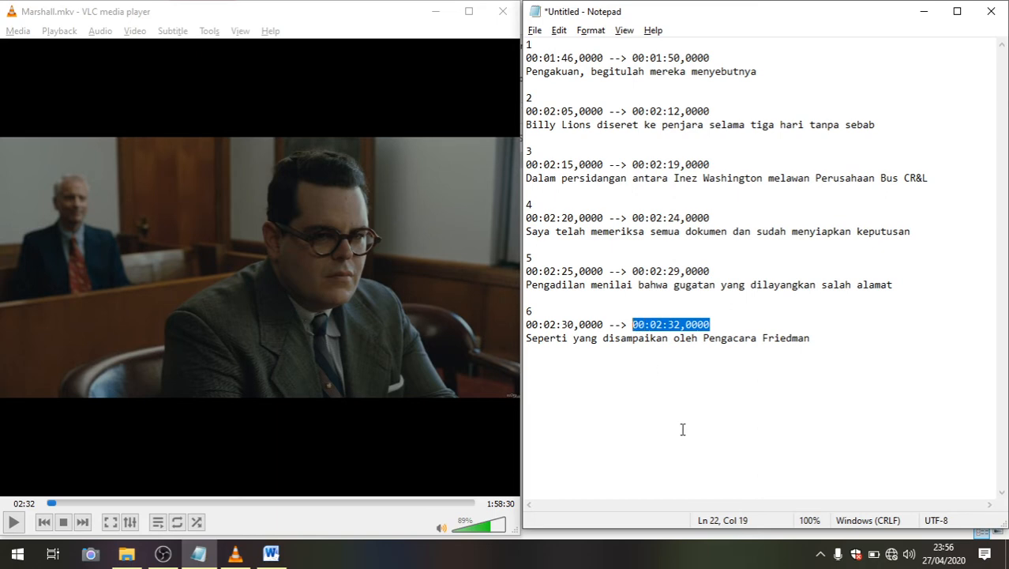
key(Left)
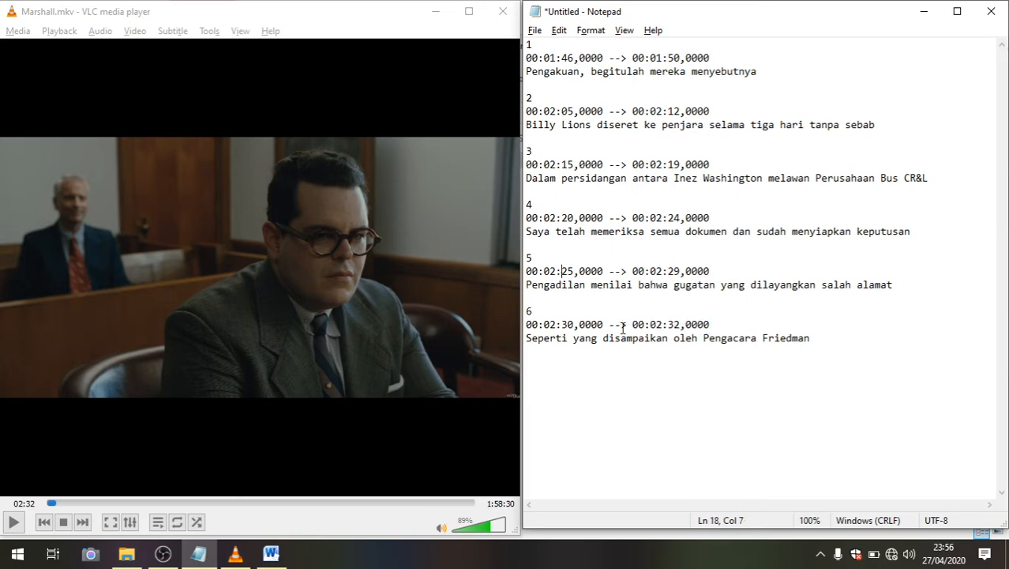
key(Down)
click(573, 271)
click(626, 324)
- Replace subtitle 5's end time with subtitle 6's end time, 00:02:32,0000
drag(709, 271, 632, 271)
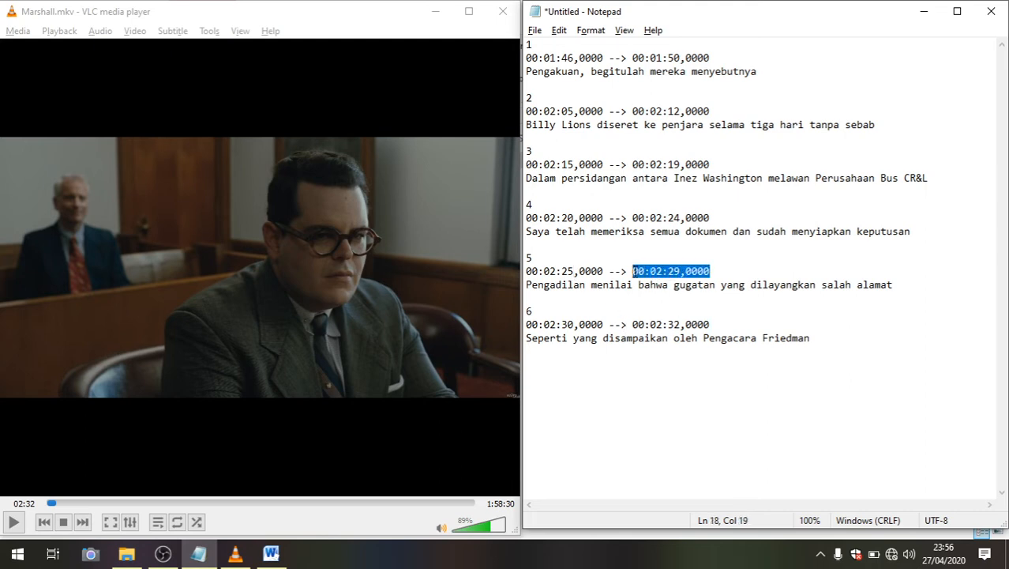
key(Delete)
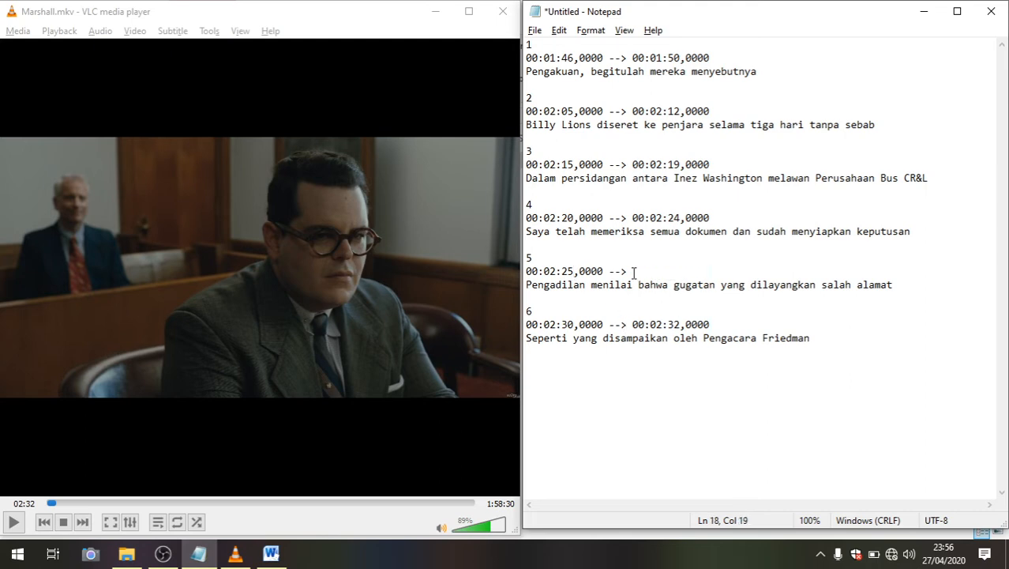
drag(710, 323, 633, 324)
key(ctrl+c)
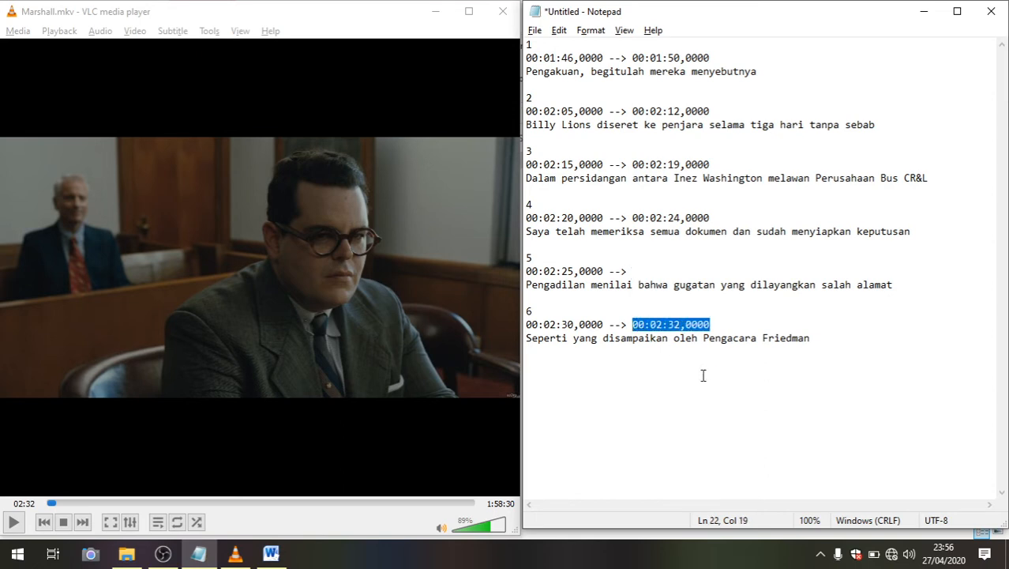
click(645, 273)
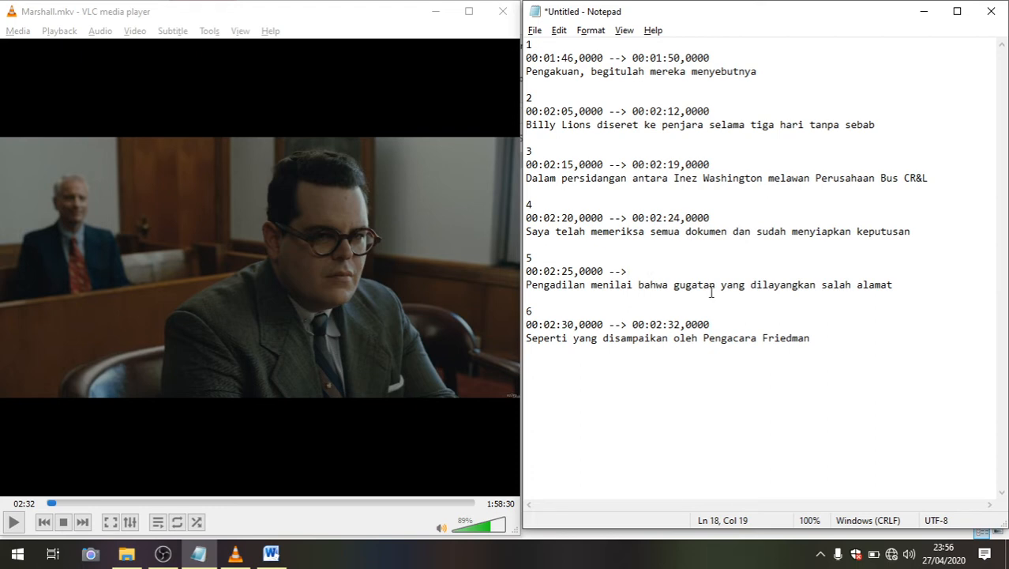
key(ctrl+v)
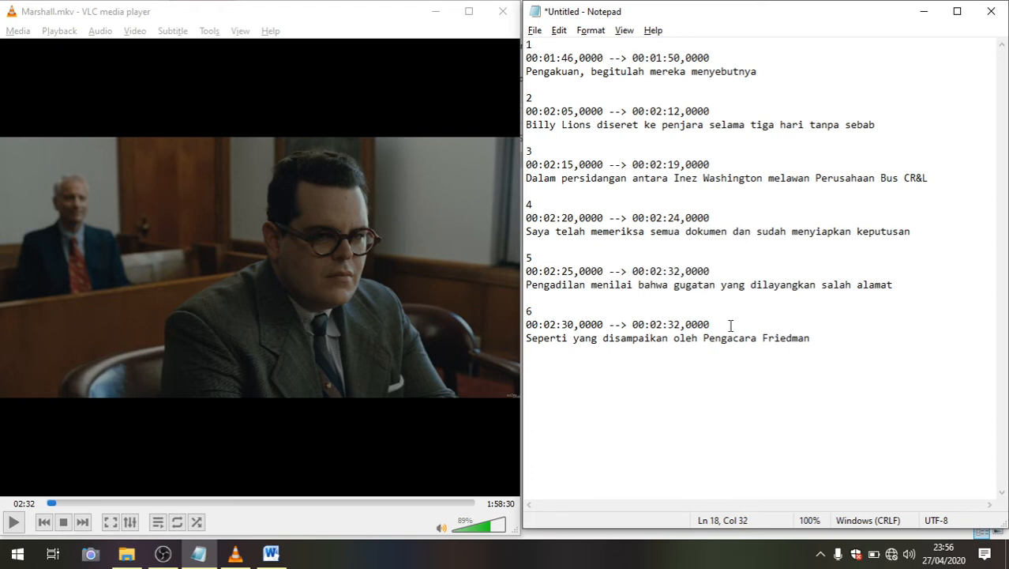
- Copy subtitle 6's text into entry 5 as its second text line, followed by a blank line before number 6
drag(812, 339, 526, 338)
key(ctrl+c)
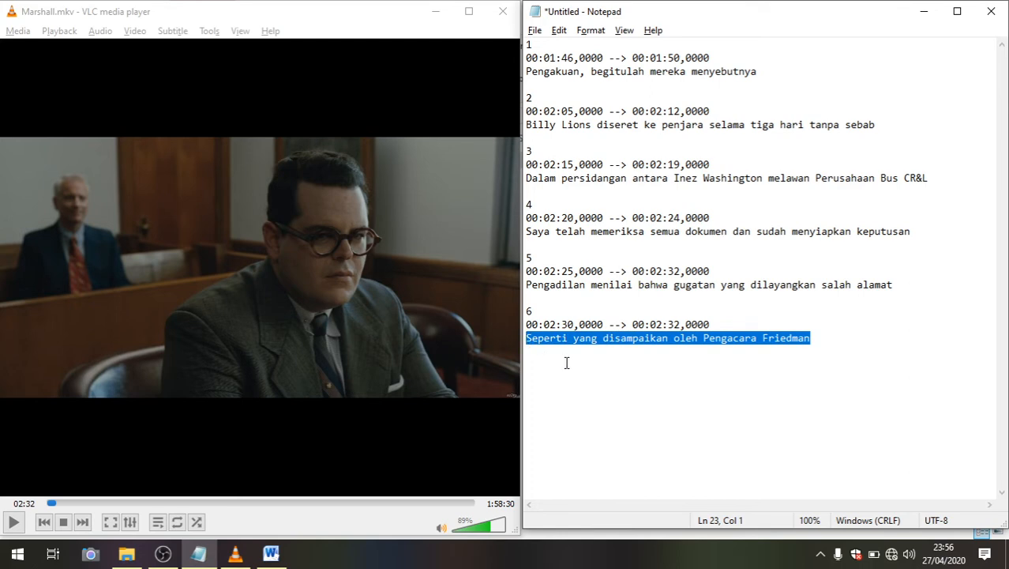
key(Up)
key(Up)
key(Up)
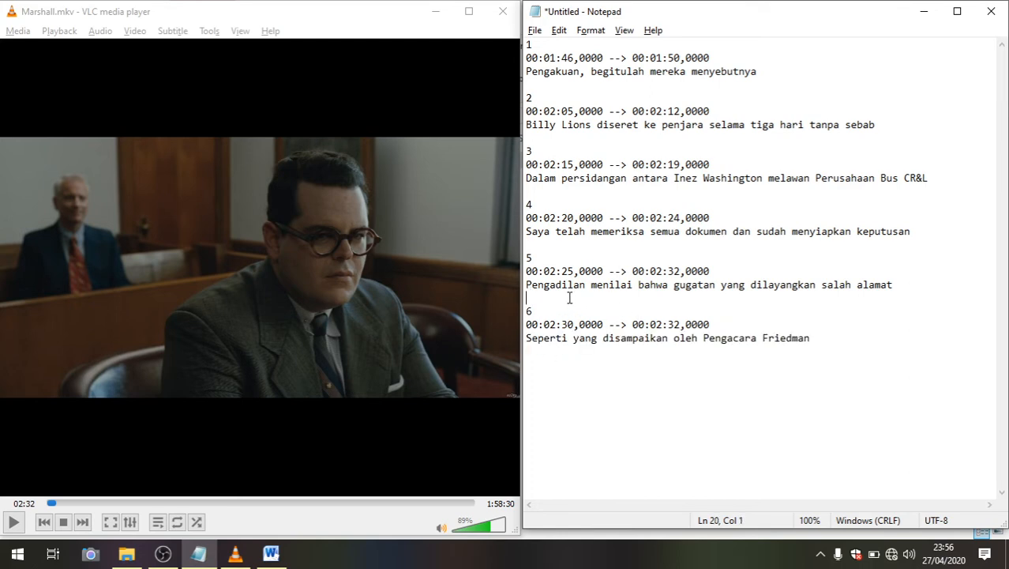
key(ctrl+v)
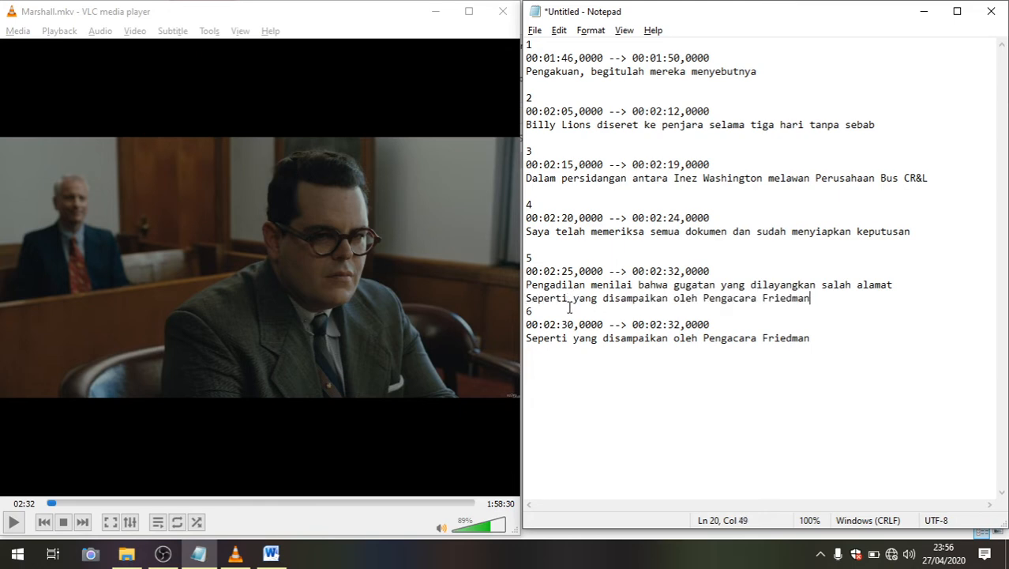
key(Return)
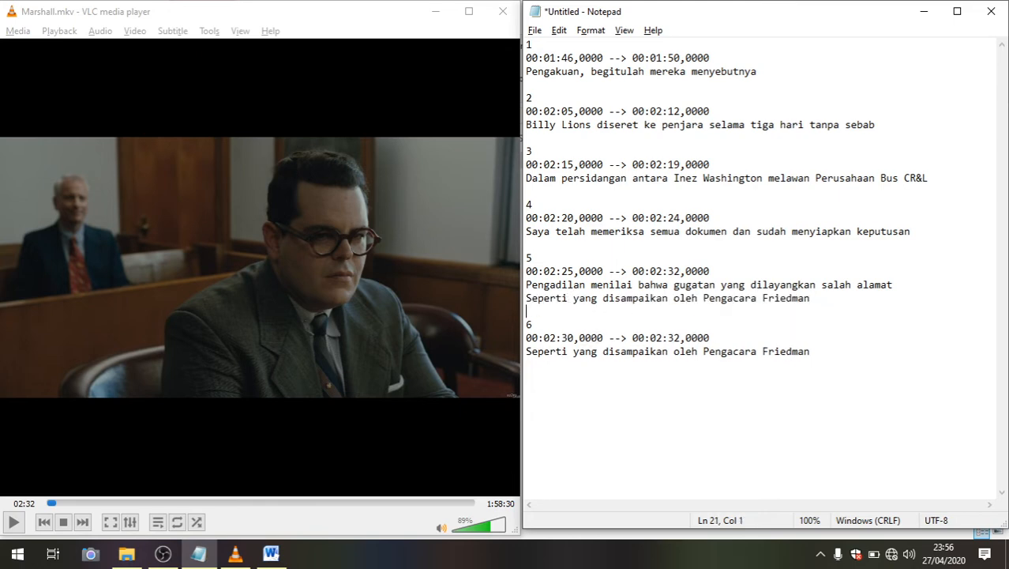
- Delete the time line and text of subtitle entry 6, keeping its number and an empty line below
drag(820, 297, 526, 291)
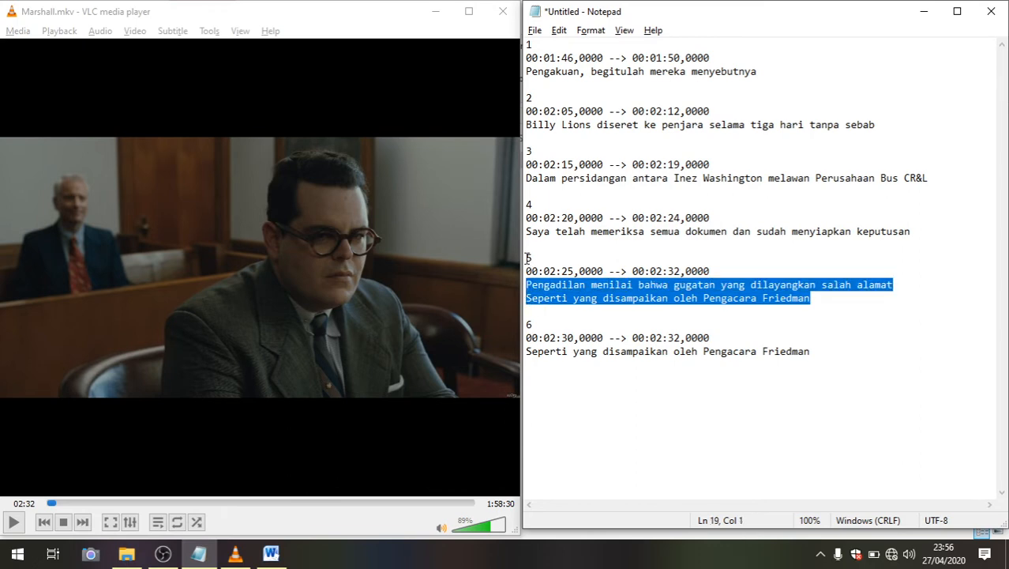
drag(580, 271, 822, 313)
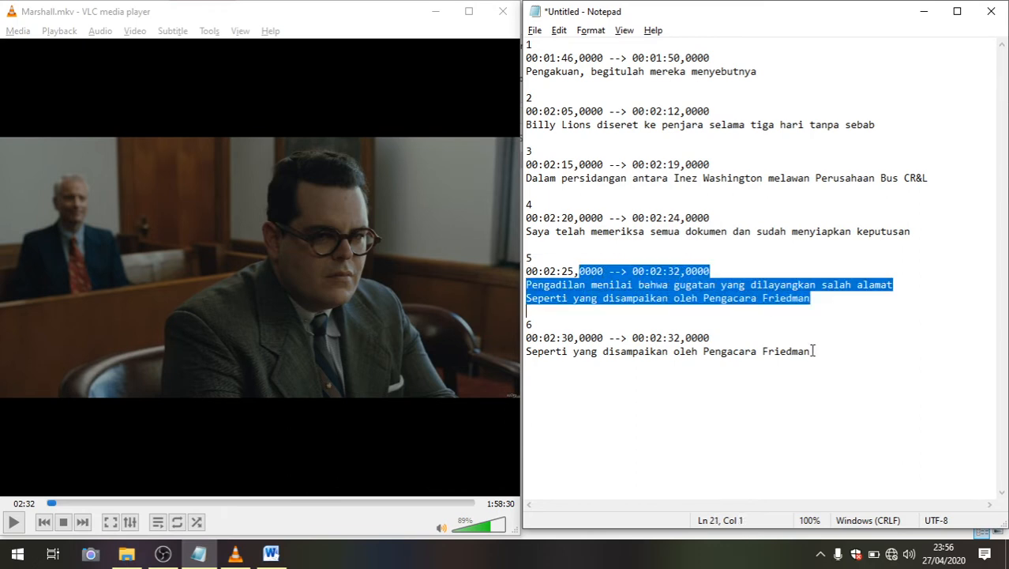
drag(816, 353, 526, 338)
key(Delete)
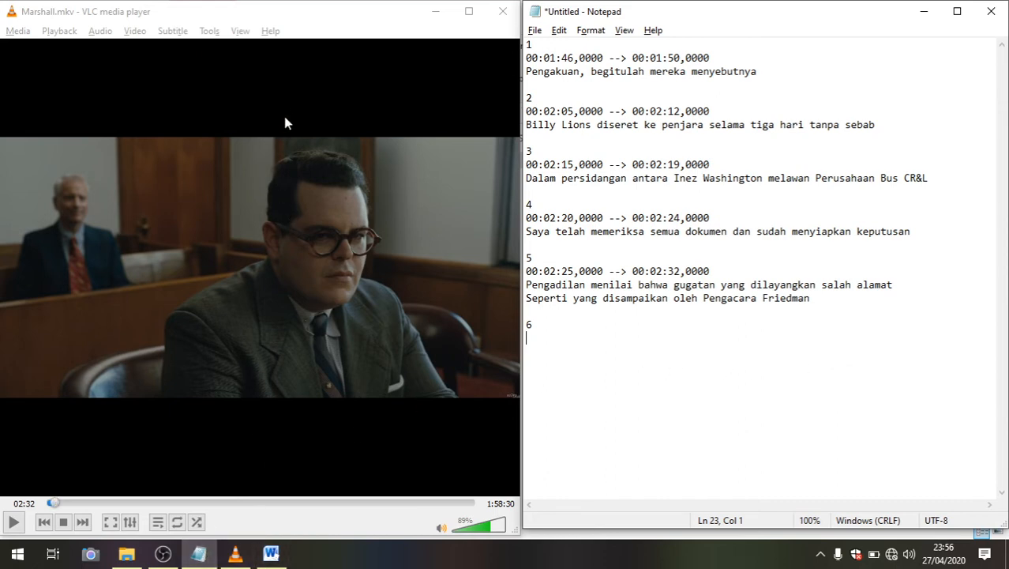
- Play the film in VLC to 02:34, pause it, and enter the start time 00:02:33,0000 and the --> arrow below number 6
click(286, 91)
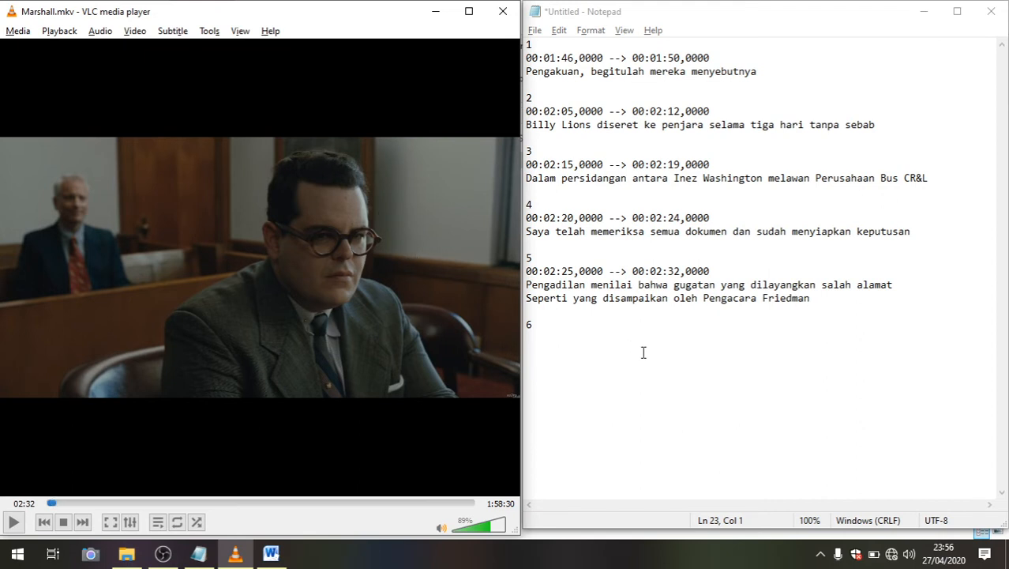
key(space)
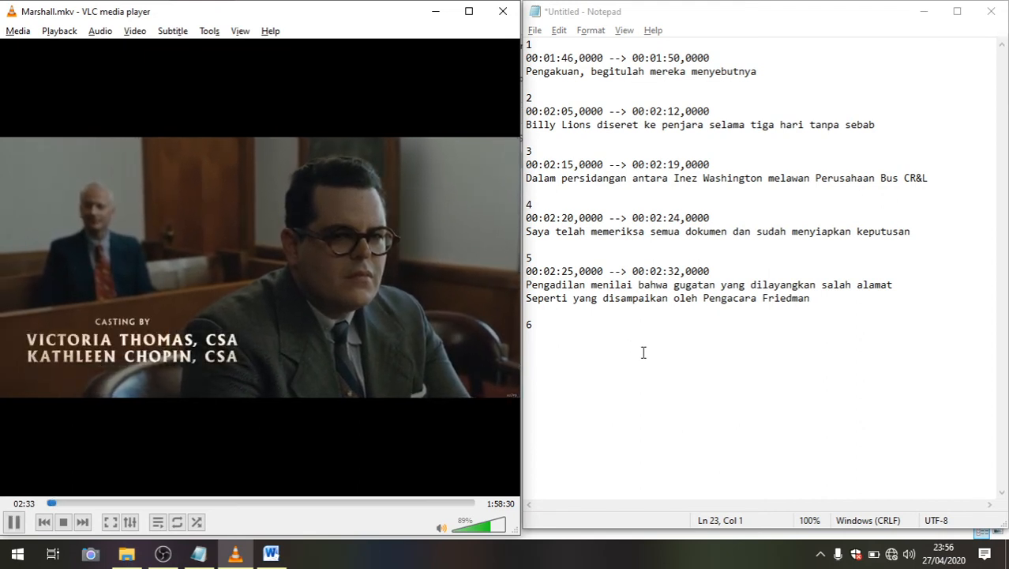
key(space)
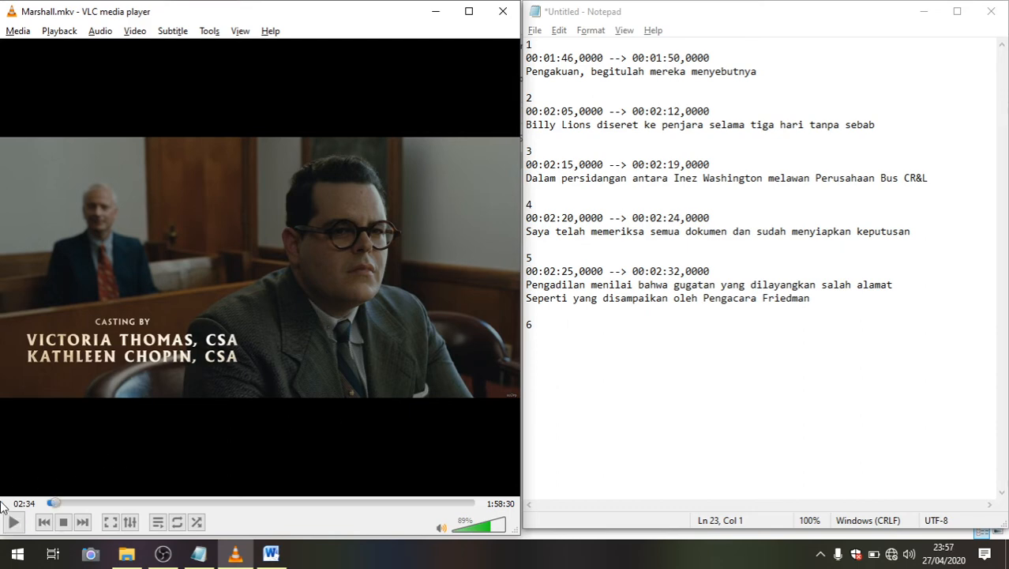
click(541, 345)
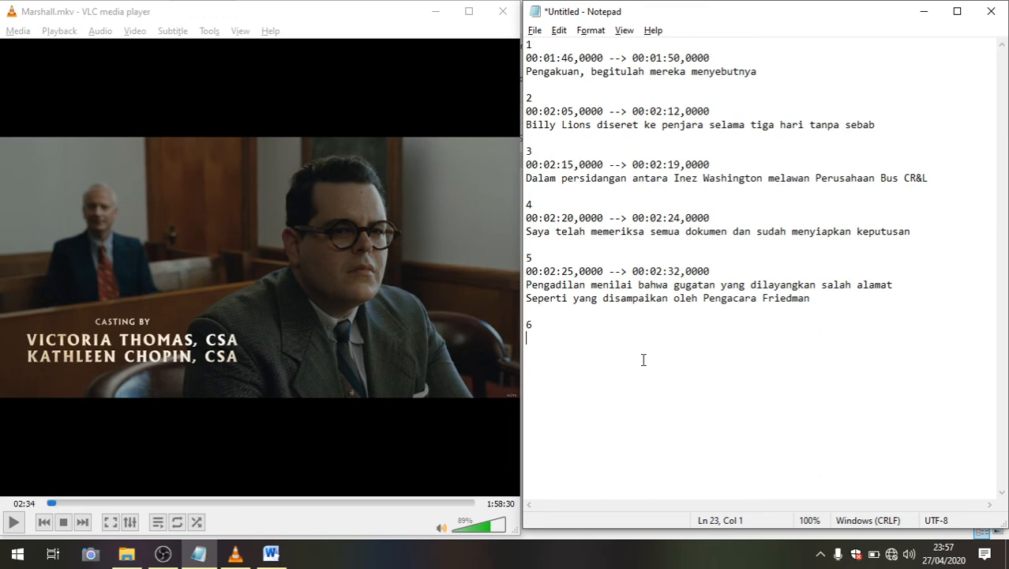
text(00:02:33,0000)
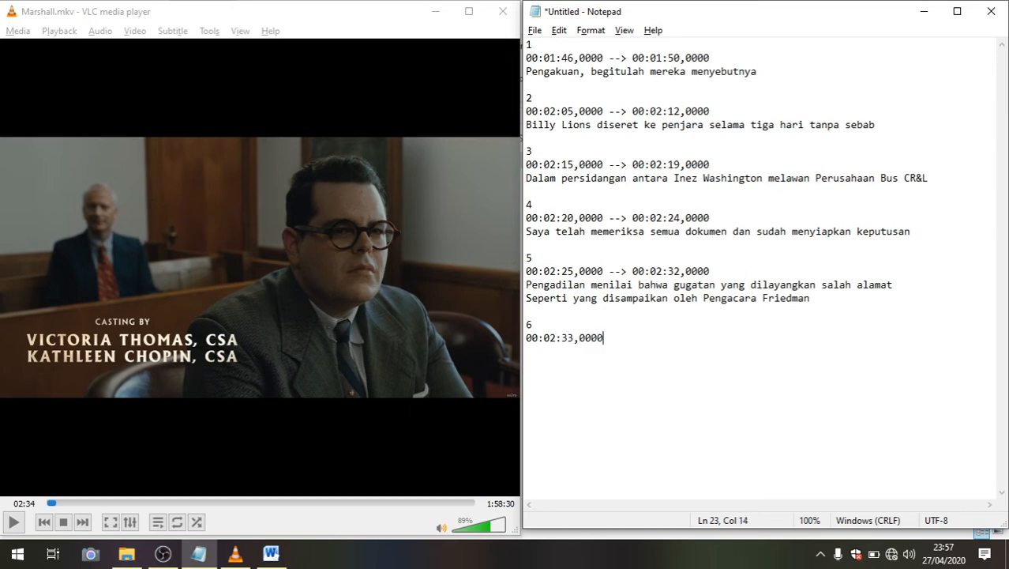
text( -->)
- Play the film to 02:36, pause it, and enter 00:02:36,0000 as subtitle 6's end time, followed by a new line
click(333, 117)
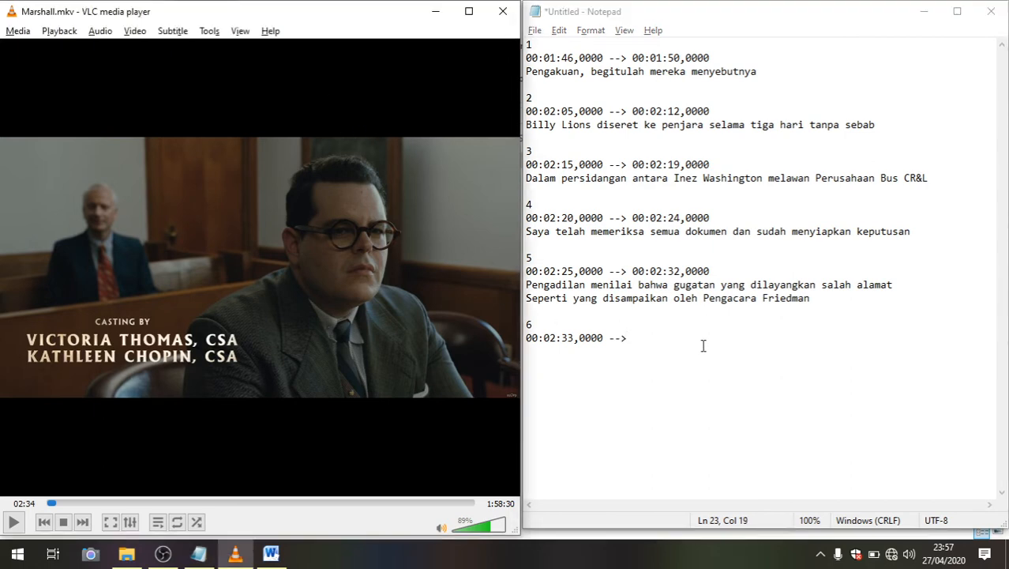
key(space)
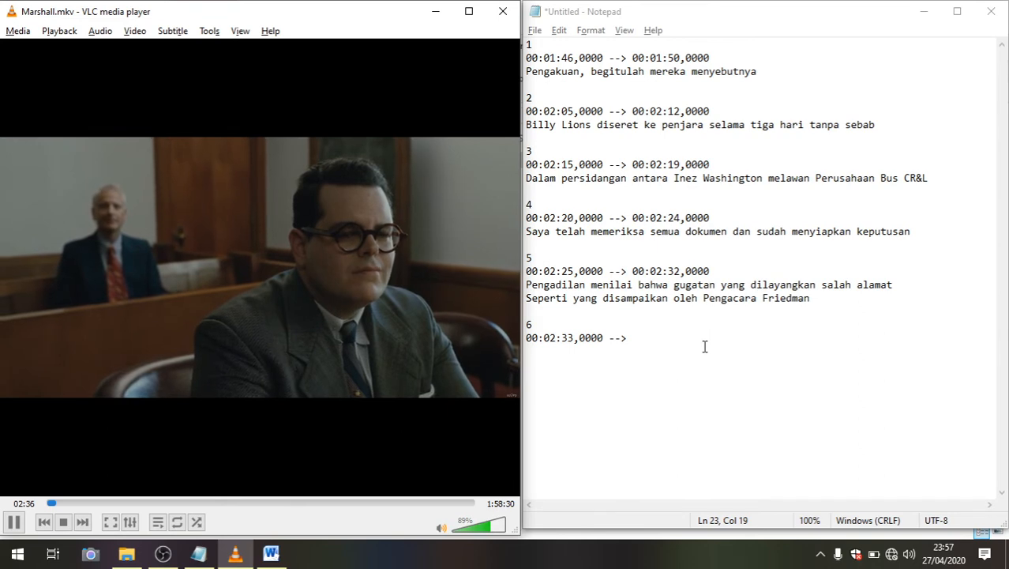
key(space)
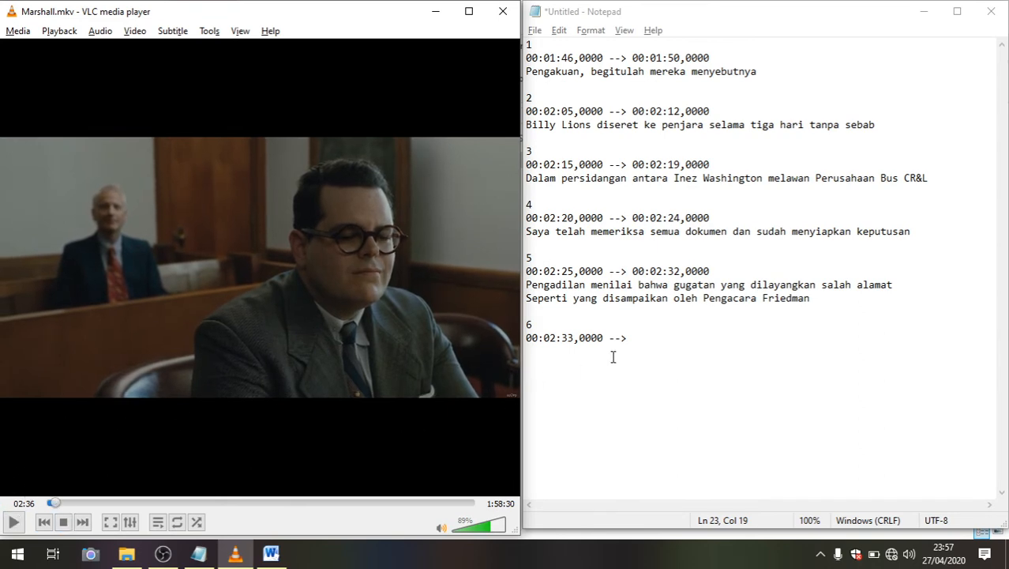
click(651, 345)
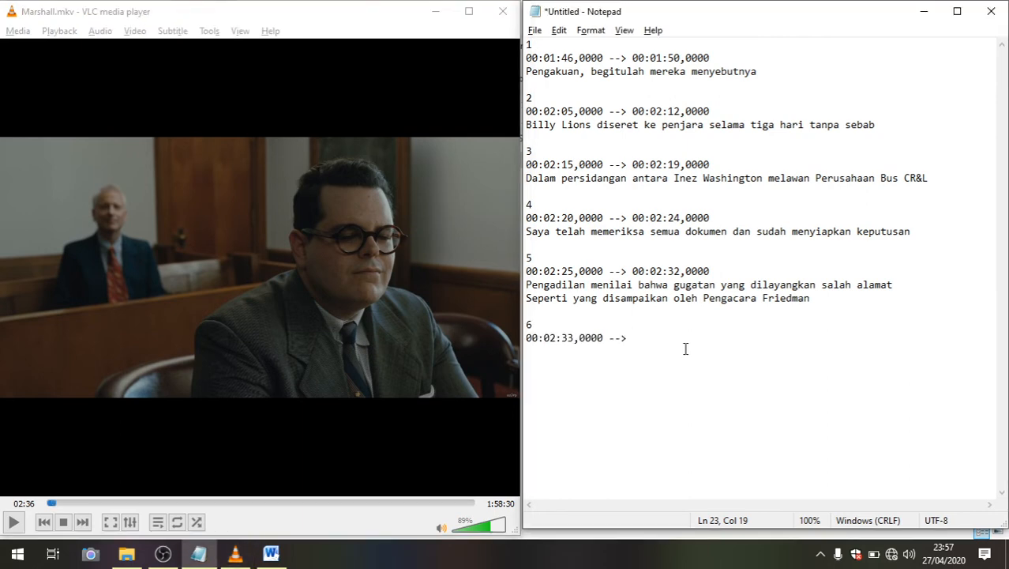
text(00:02:36,0000)
key(Return)
- Copy the line "Oleh karena itu, mosi dari tergugat dikabulkan" from the Word document and paste it as subtitle 6's text in Notepad
click(271, 553)
drag(779, 368, 561, 367)
key(ctrl+c)
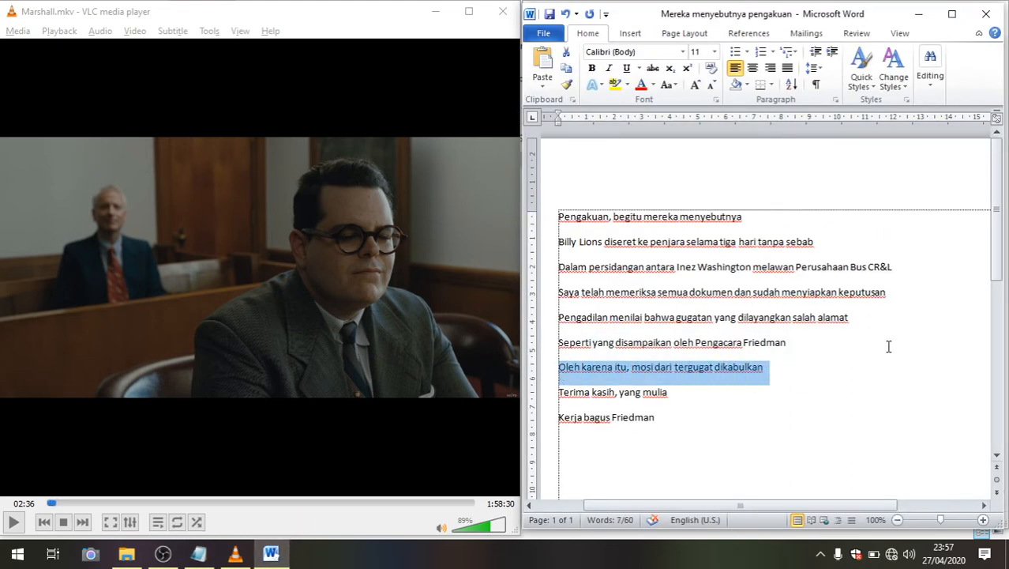
key(alt+Tab)
key(ctrl+v)
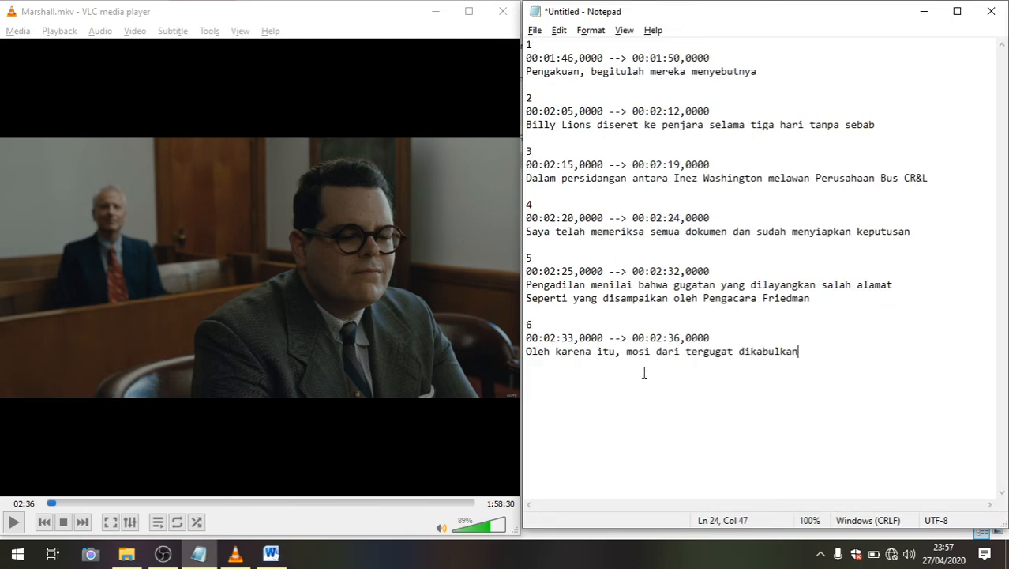
- Add number 7 after a blank line, play the film to 02:38, and enter the start time 00:02:37,0000 with the --> arrow
key(Return)
key(Return)
text(7)
key(Return)
click(323, 94)
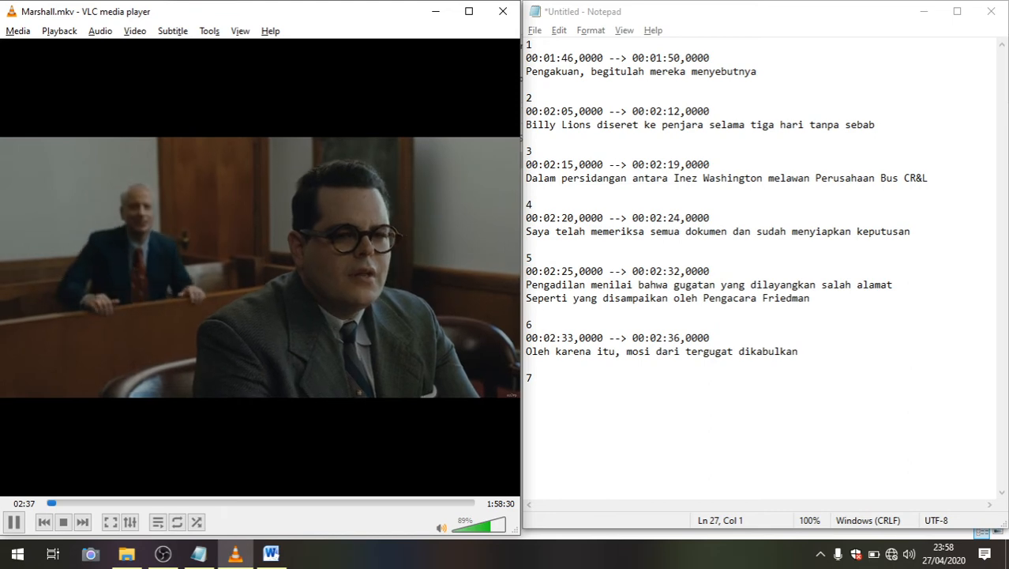
click(534, 398)
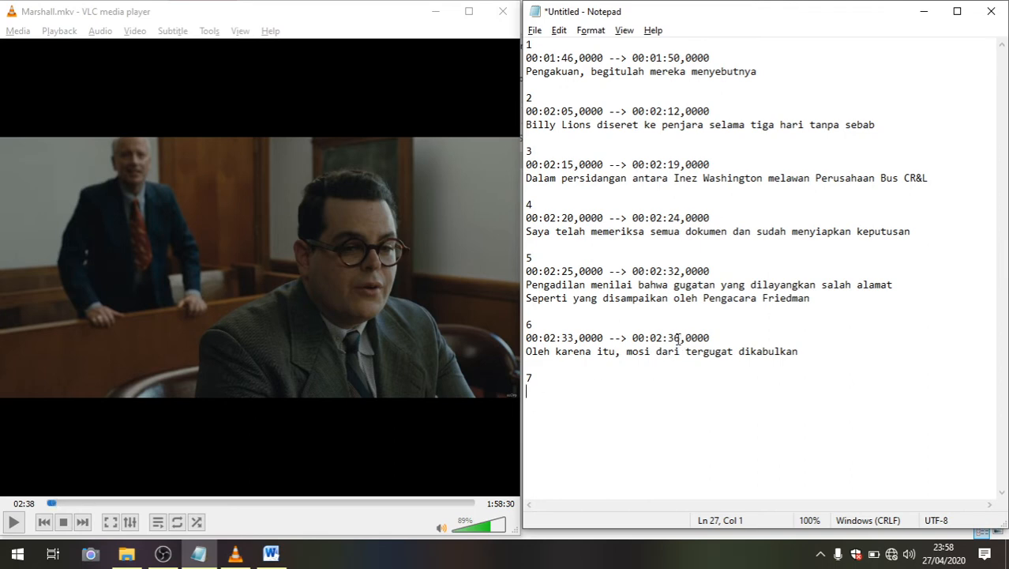
drag(638, 338, 716, 337)
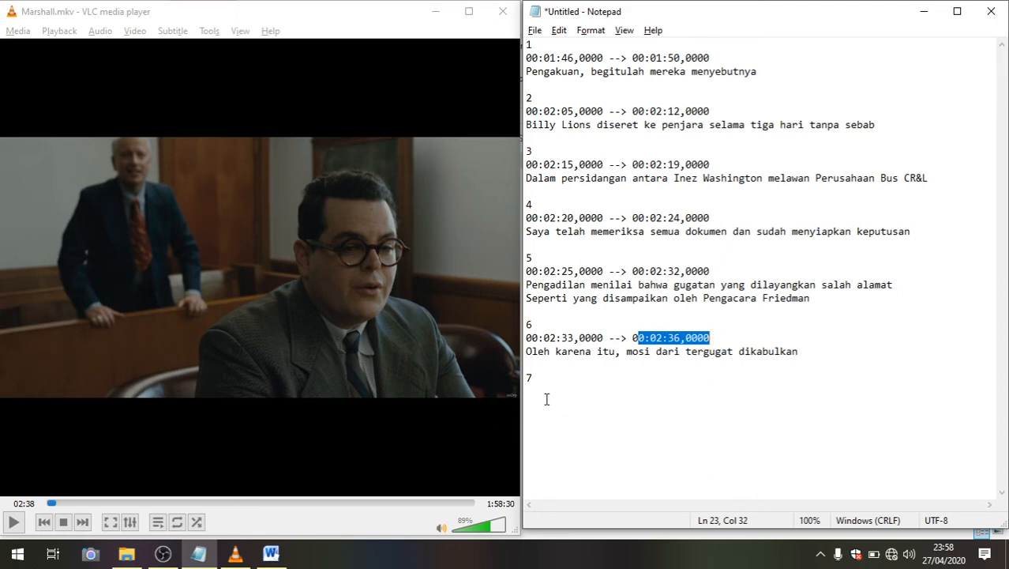
click(544, 395)
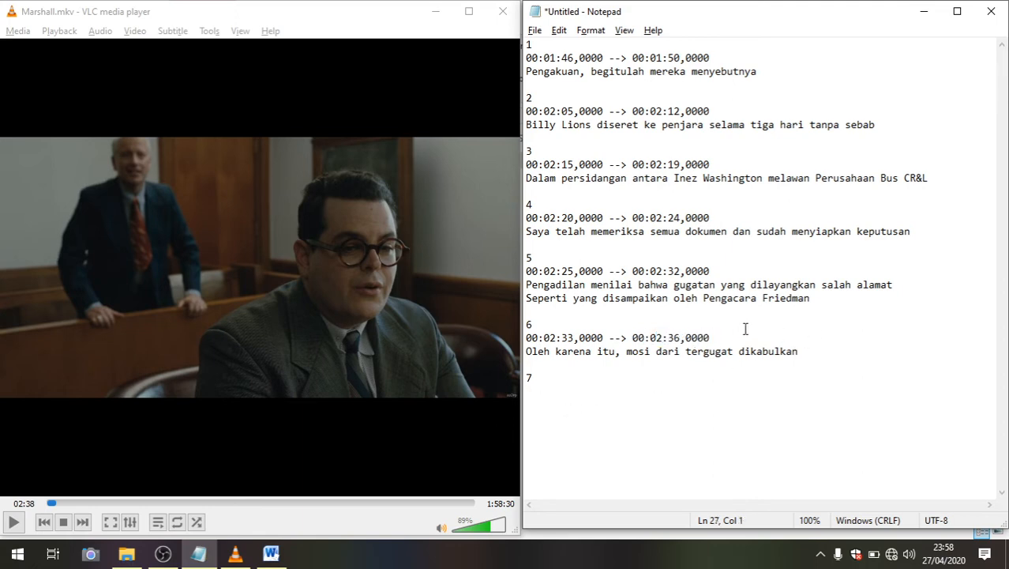
text(00)
text(:02:37,0000)
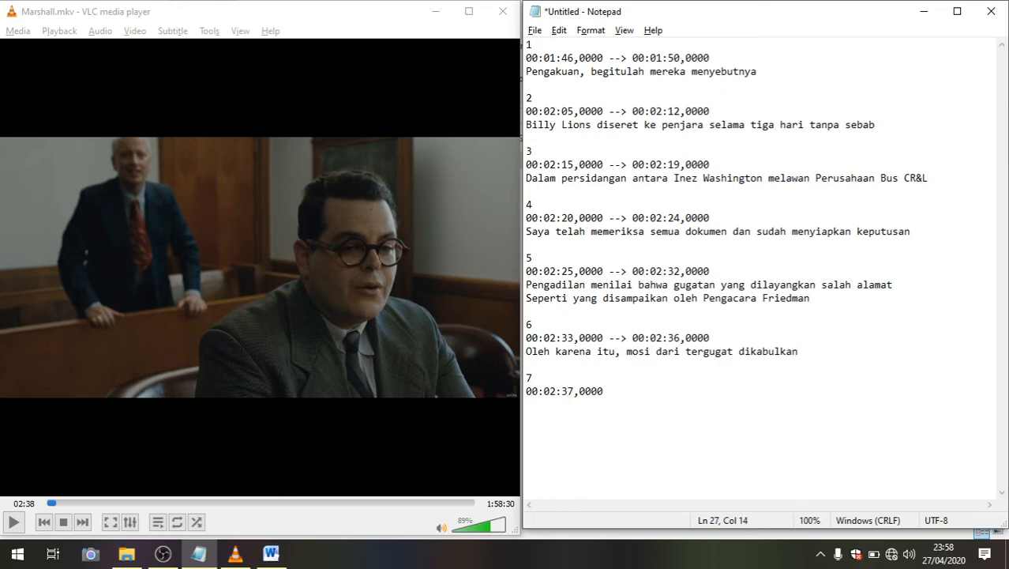
text( ---)
- Play the film to 02:40, pause it, and enter 00:02:40,0000 as subtitle 7's end time
click(309, 80)
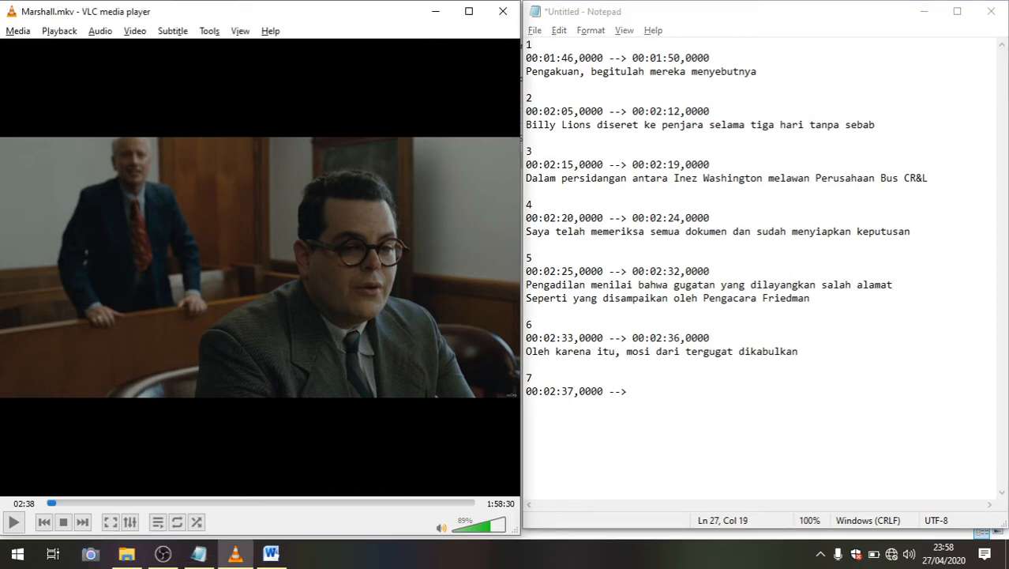
click(323, 101)
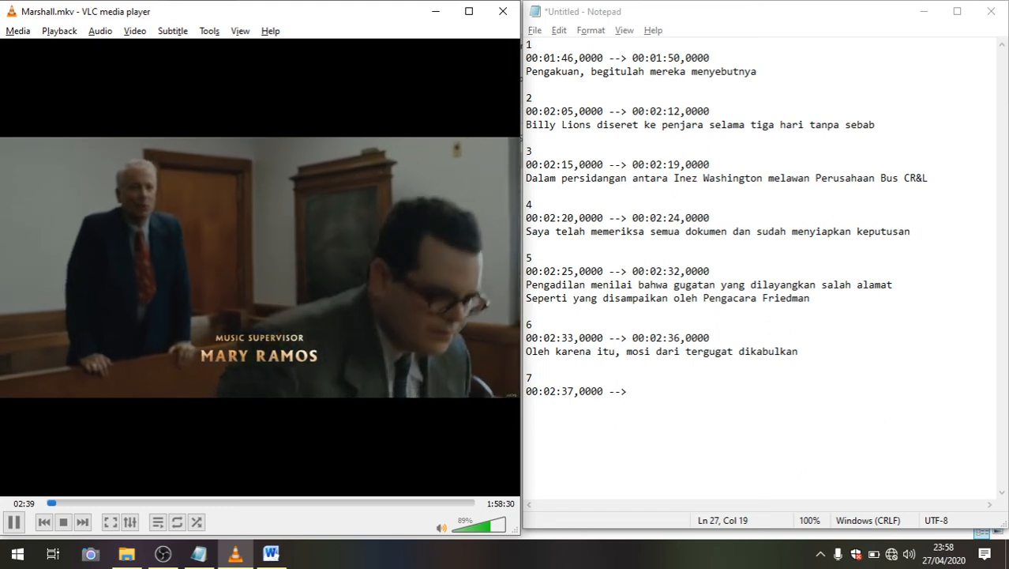
click(324, 98)
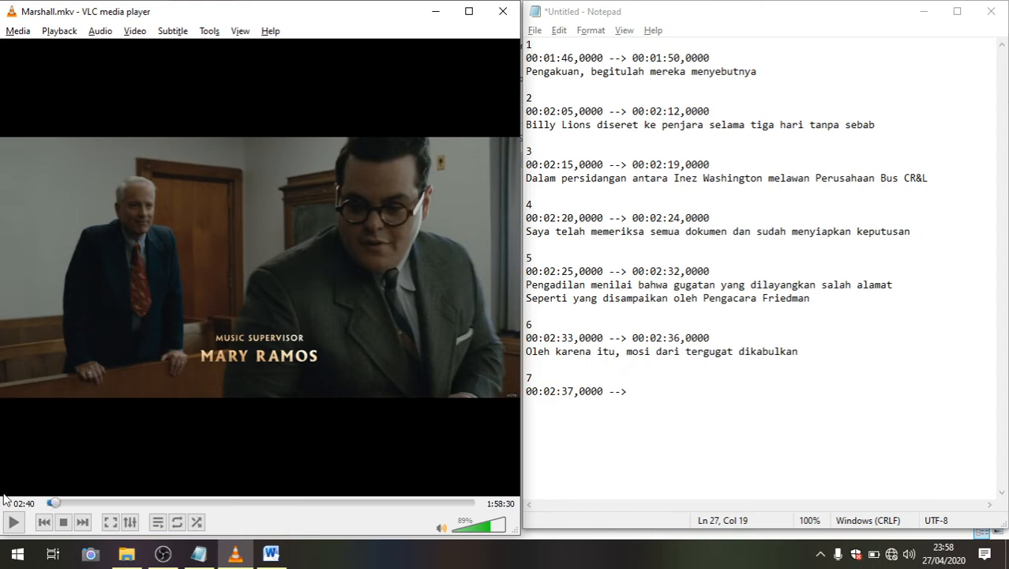
click(665, 390)
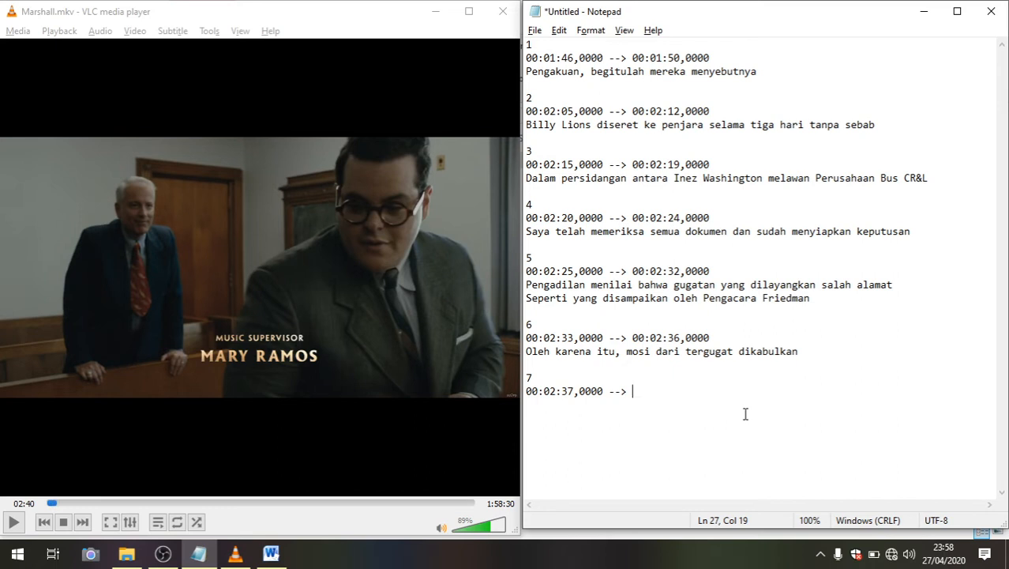
text(00:02:40,0000)
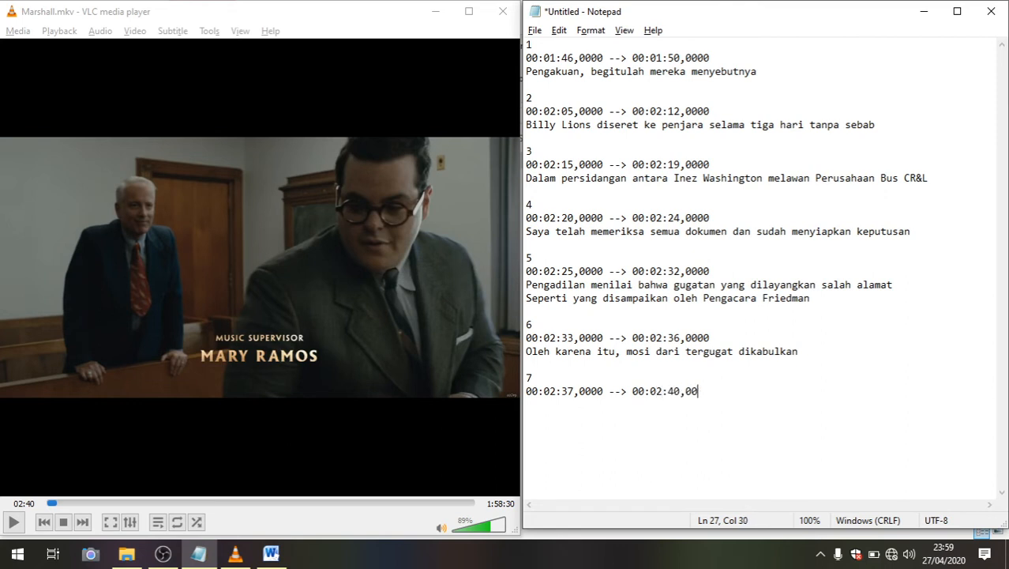
- Write subtitle 7's text on two lines: "Terima kasih, yang mulia" and "Kerja yang bagu, Friedman"
key(Return)
text(Terima kasih)
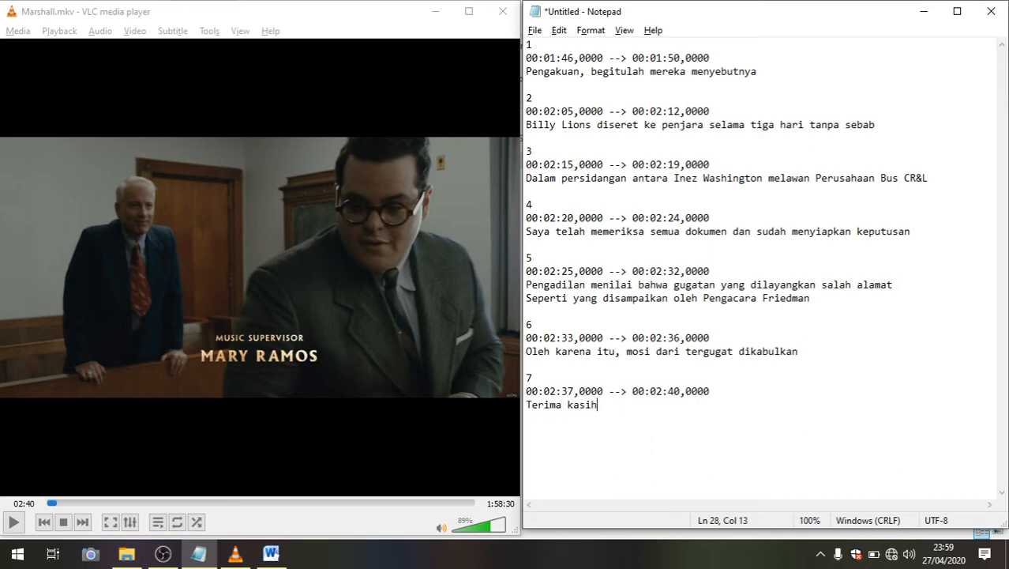
text(, yang mulia)
key(Return)
text(Ge)
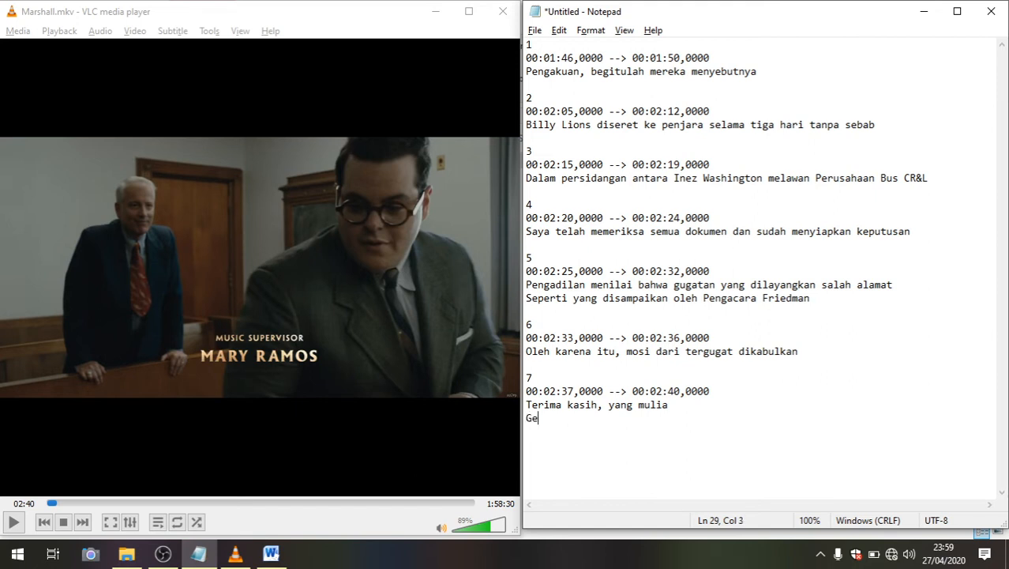
text(r)
key(BackSpace)
key(BackSpace)
key(BackSpace)
text(Kerja yang bagu, Fried)
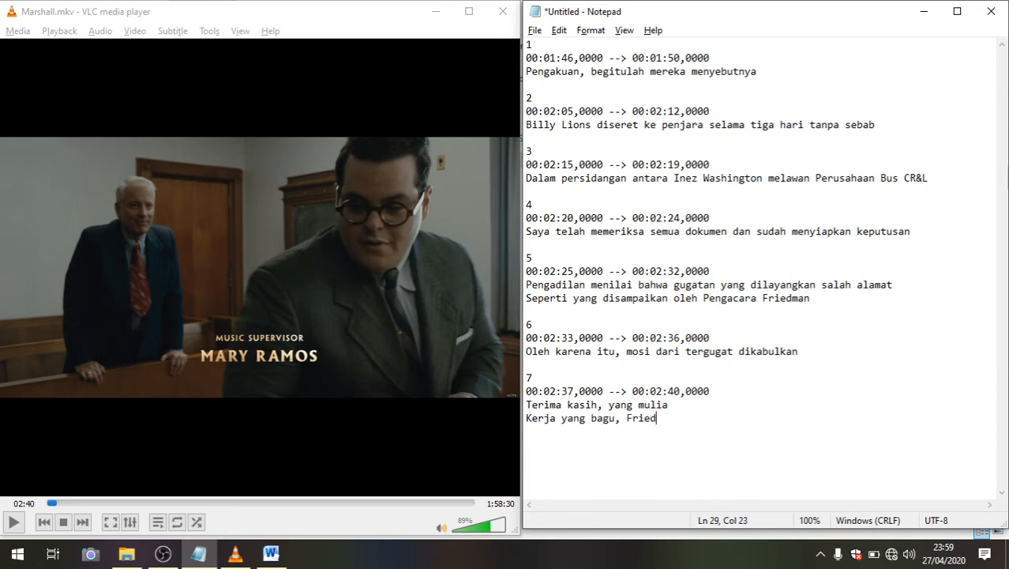
text(man)
- Put a hyphen in front of each of subtitle 7's two text lines
drag(711, 431, 525, 404)
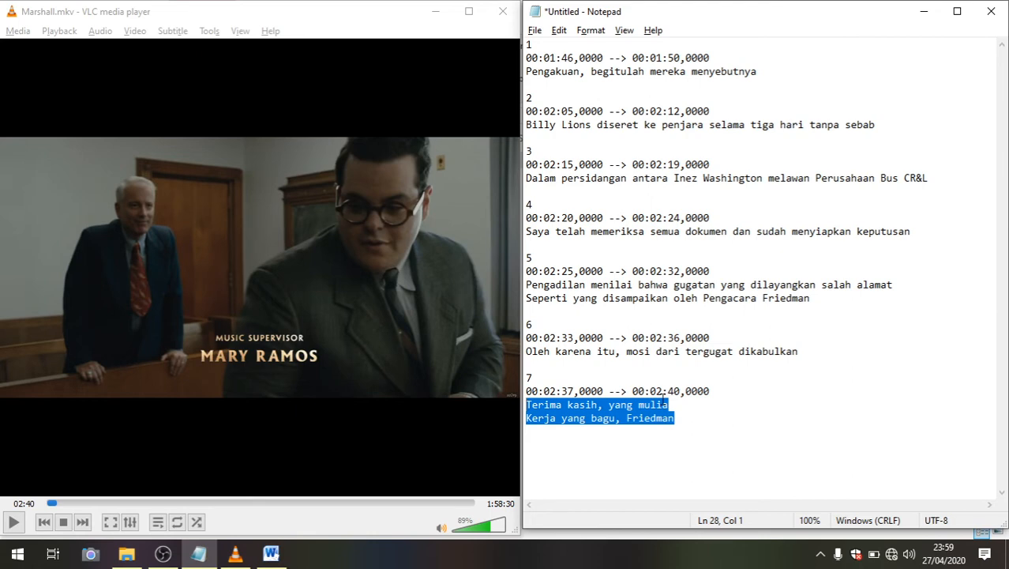
click(635, 405)
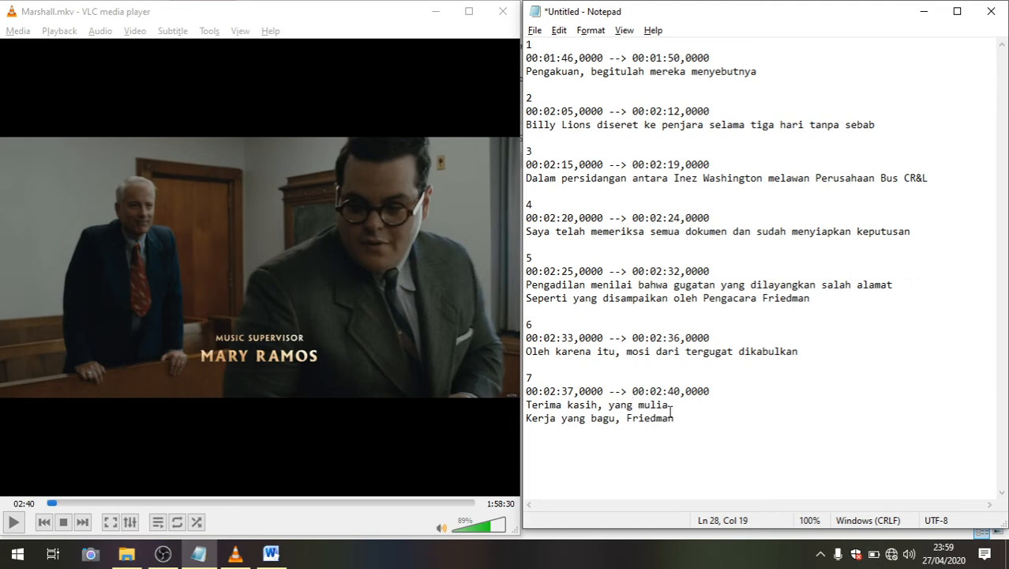
click(671, 405)
click(526, 405)
text(-)
click(526, 418)
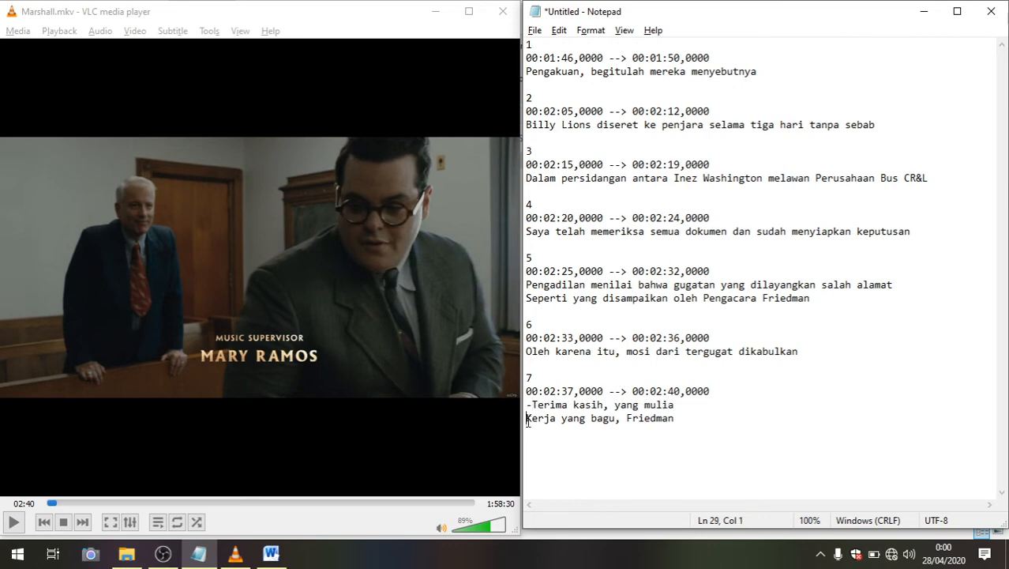
text(-)
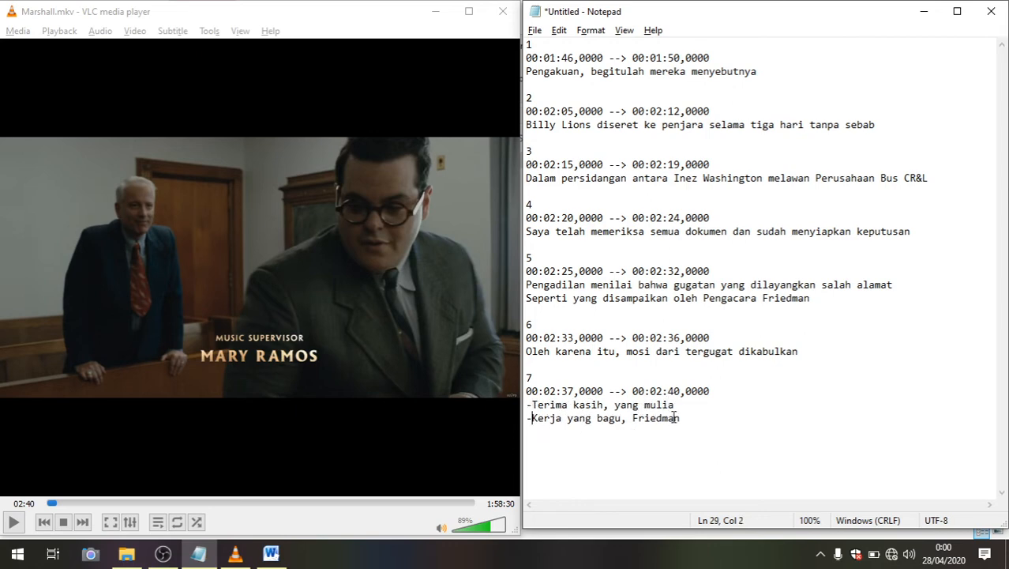
- Remove the hyphens from the beginning of subtitle 7's two text lines
drag(676, 405, 526, 405)
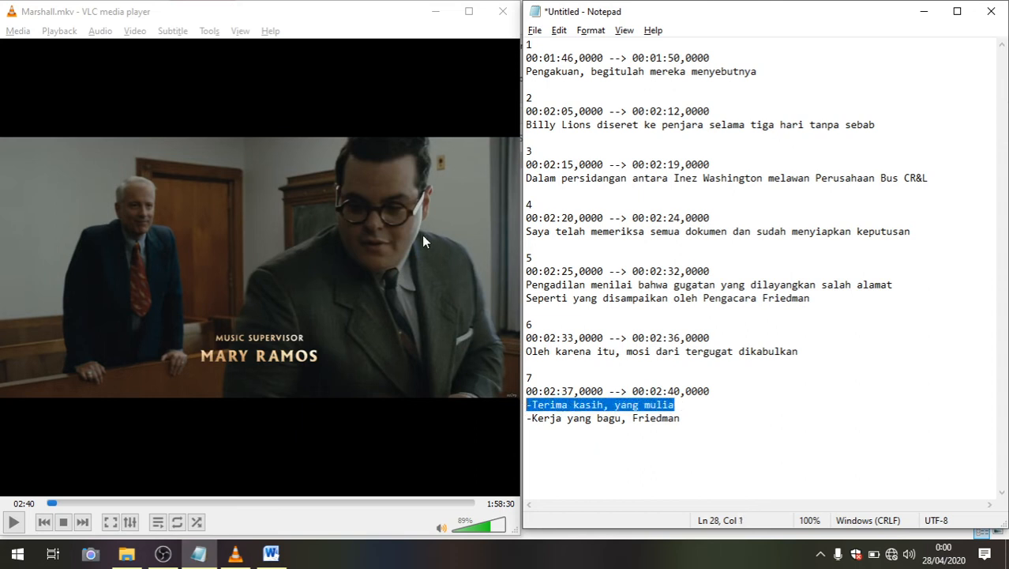
drag(681, 417, 527, 418)
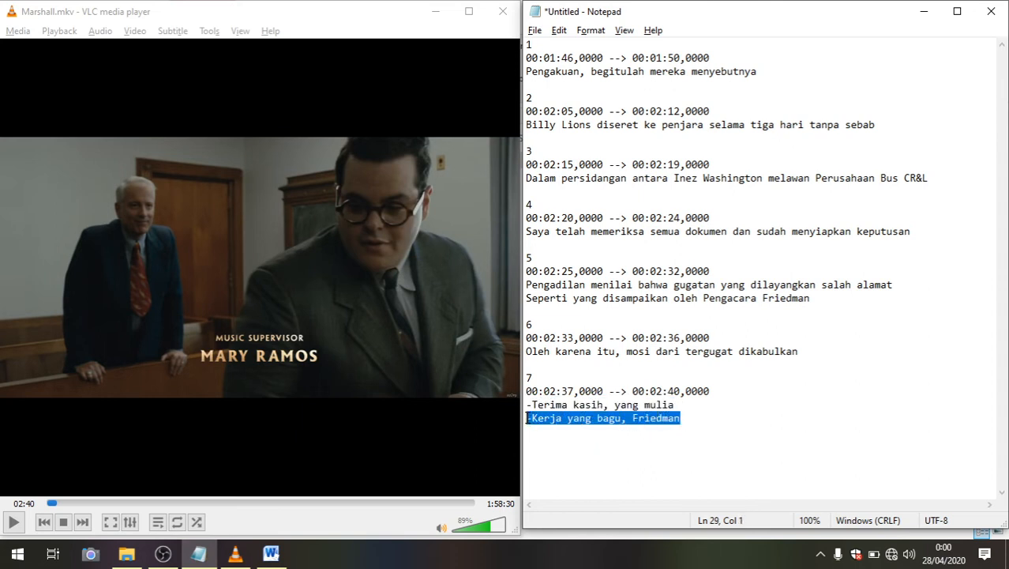
click(561, 465)
click(532, 404)
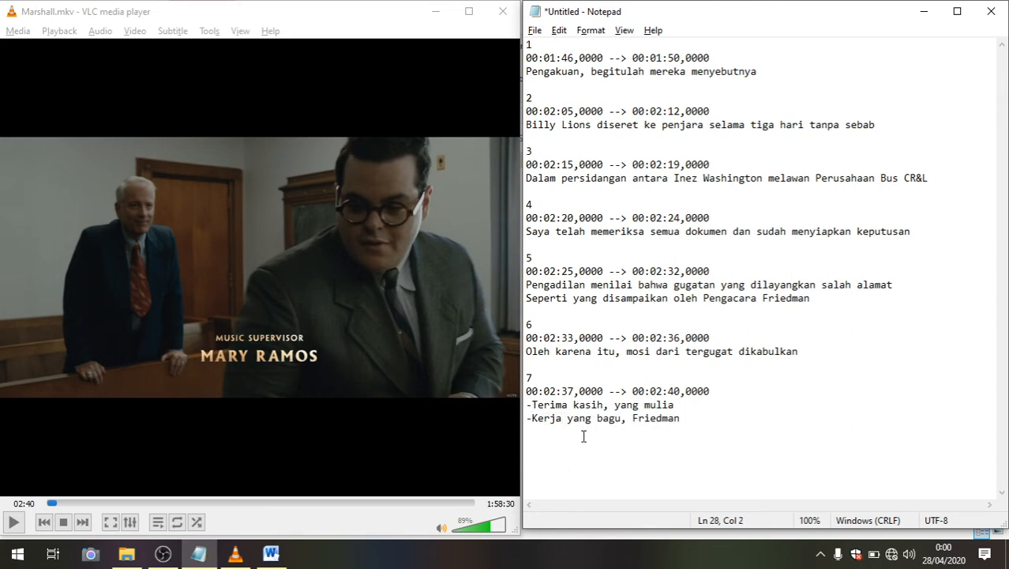
key(BackSpace)
click(533, 418)
key(BackSpace)
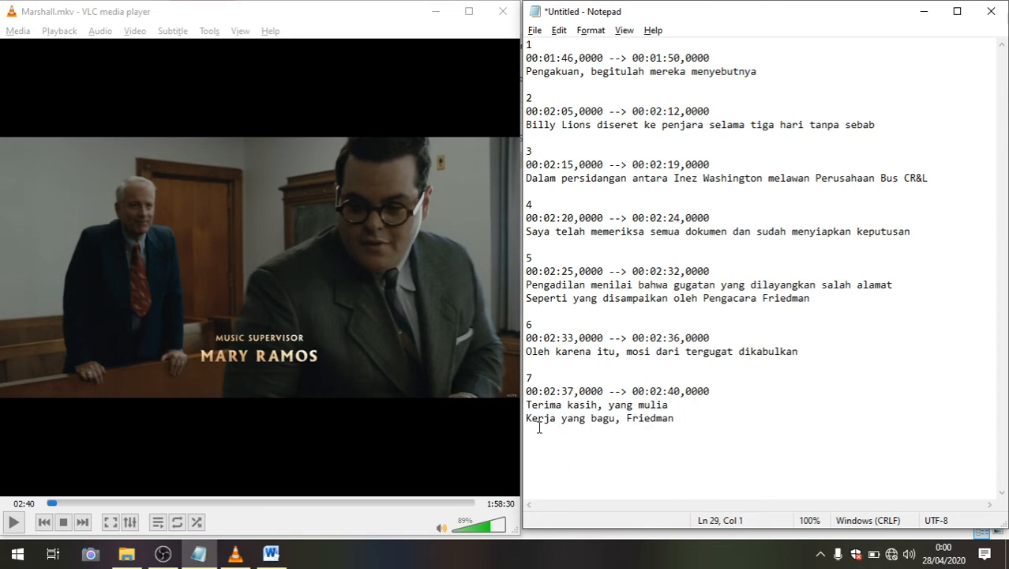
- Try joining subtitle 7's two text lines into one with a slash between them, and restore the line break
key(BackSpace)
text(/Kerja yang bagu, Friedman)
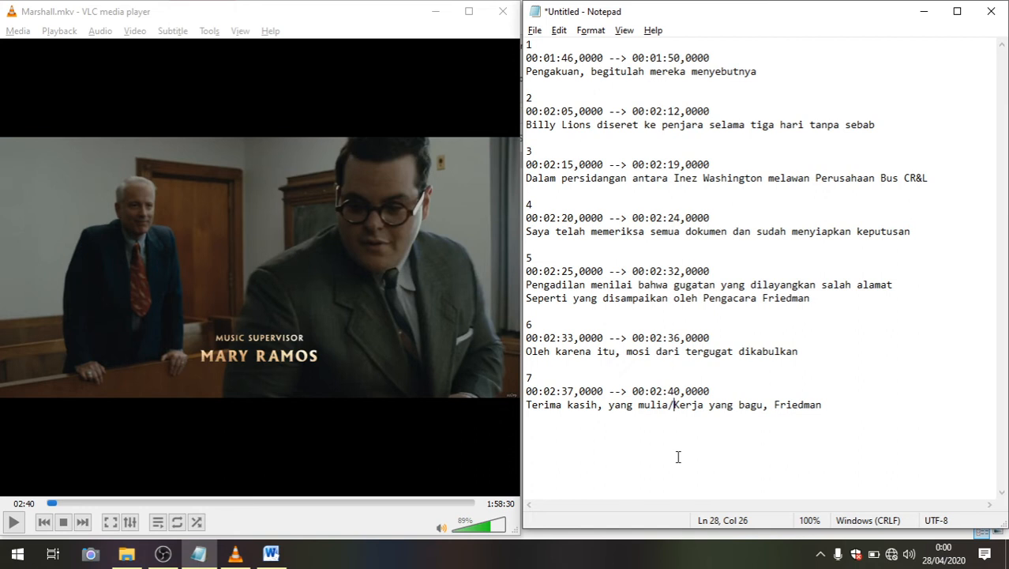
key(BackSpace)
key(Return)
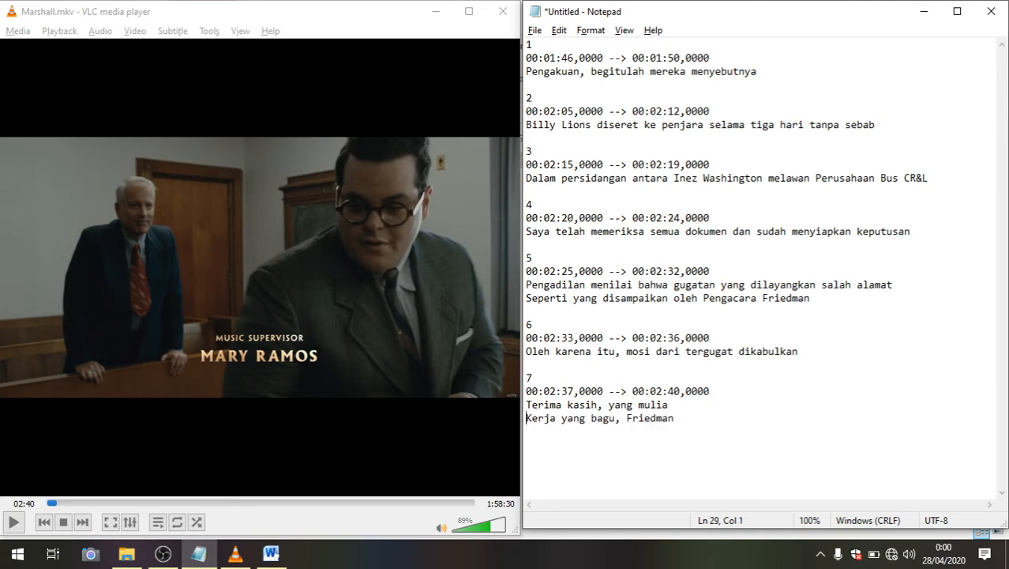
- Start both of subtitle 7's text lines with a hyphen to mark two different speakers
key(Up)
text(-)
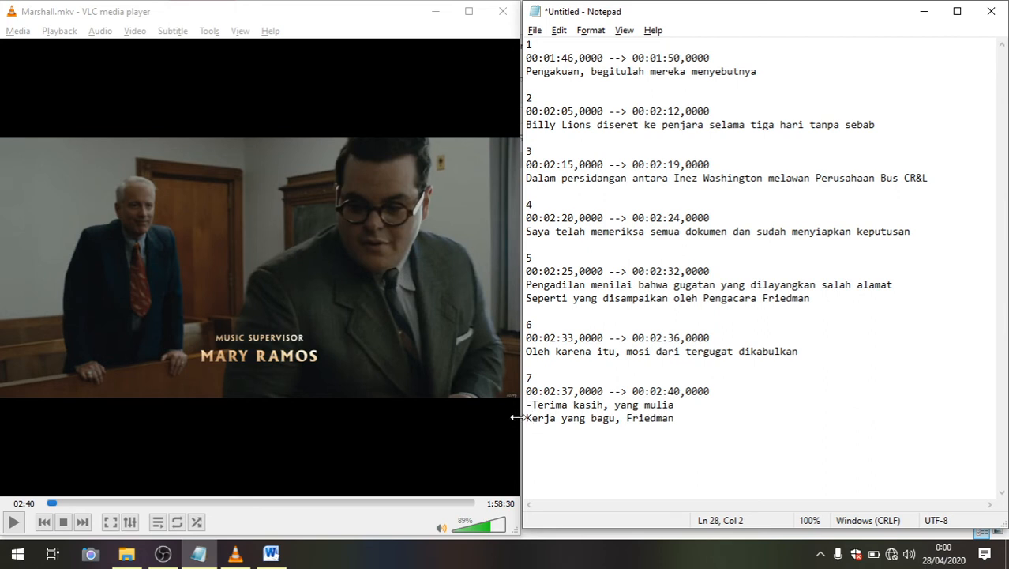
click(526, 418)
text(-)
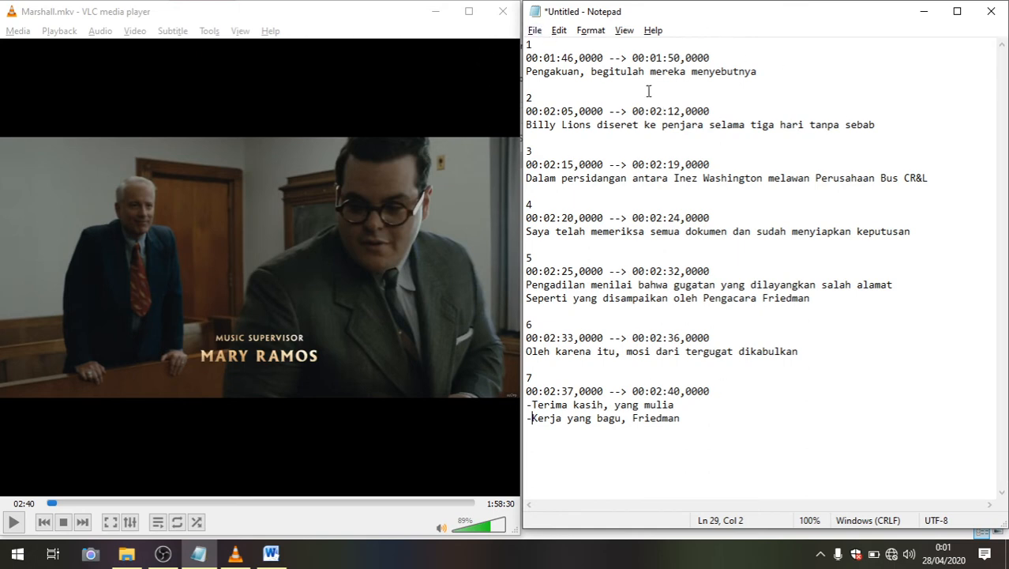
click(533, 33)
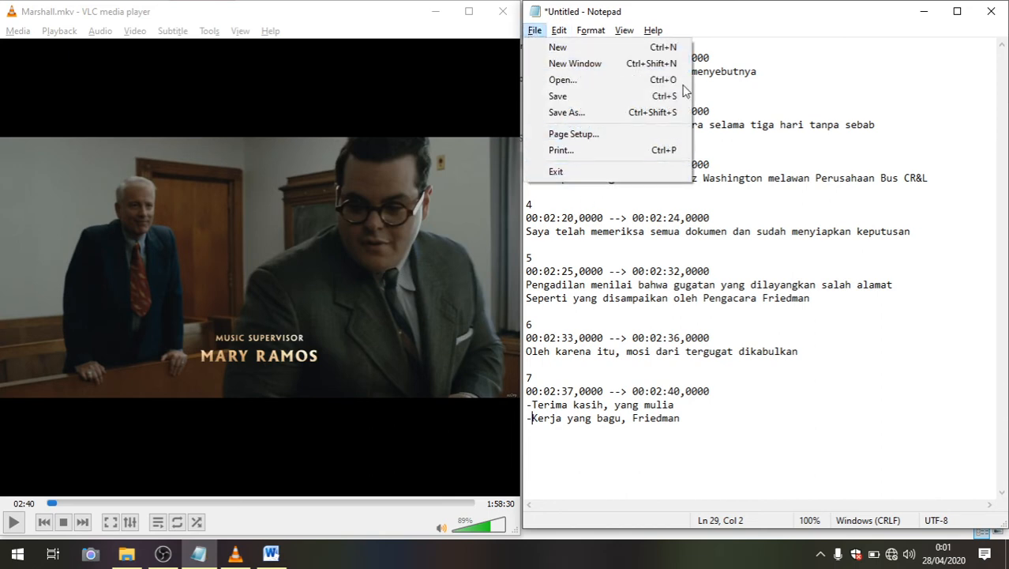
mouse_move(534, 35)
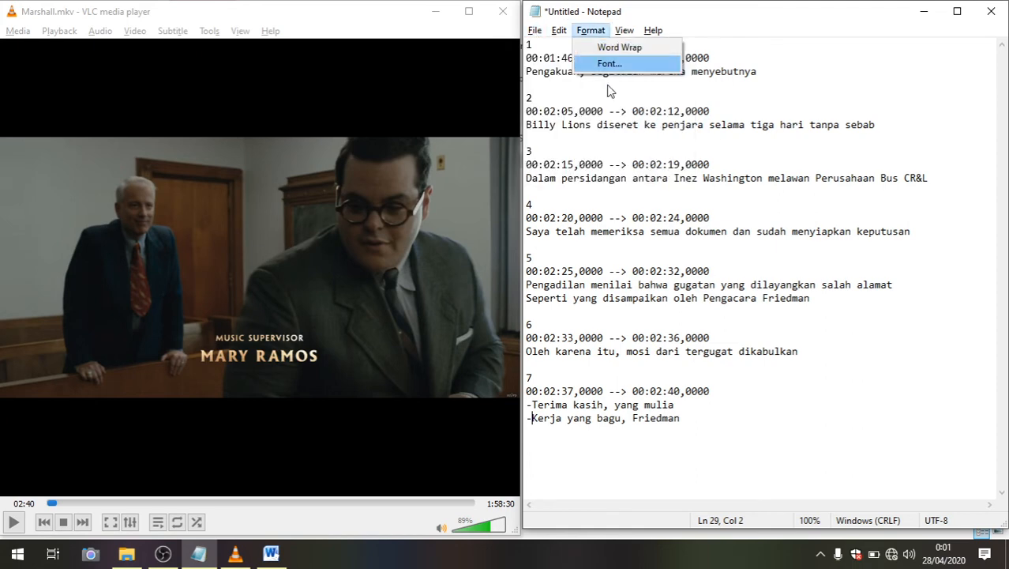
key(Escape)
click(728, 222)
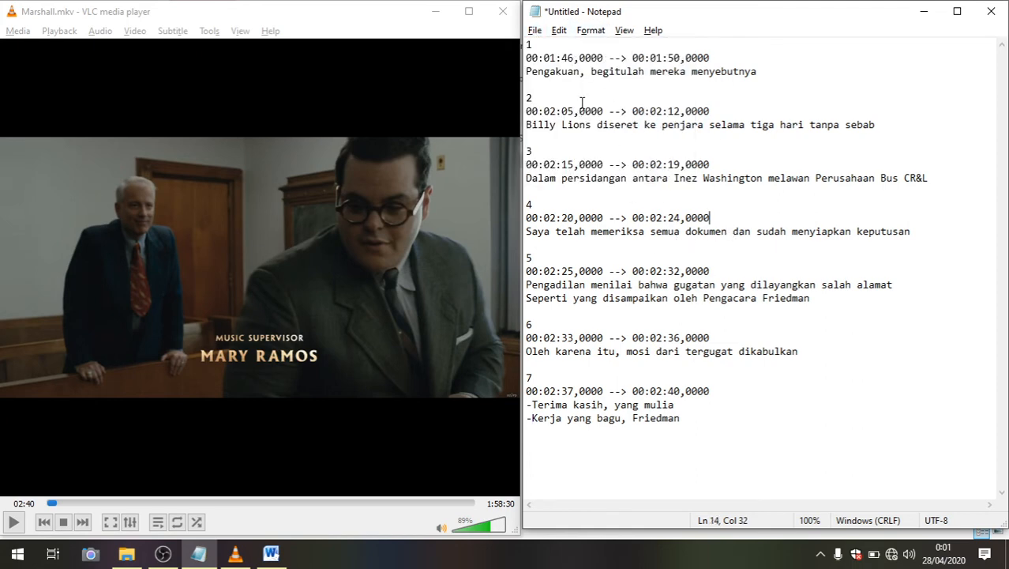
- Start saving the subtitle text in the Marshall folder and name the file Marshall.srt, matching the film's file name
click(535, 32)
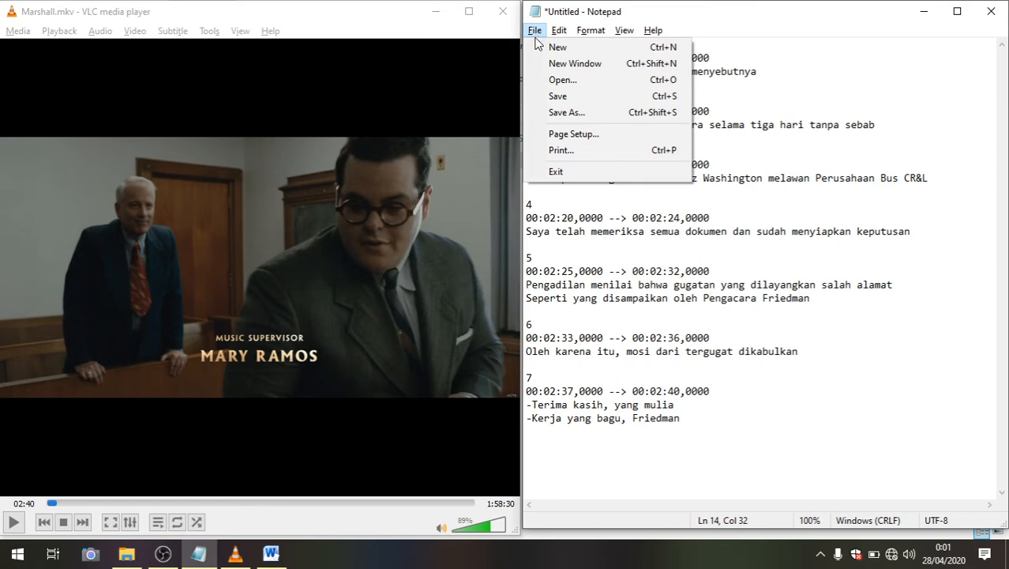
click(555, 114)
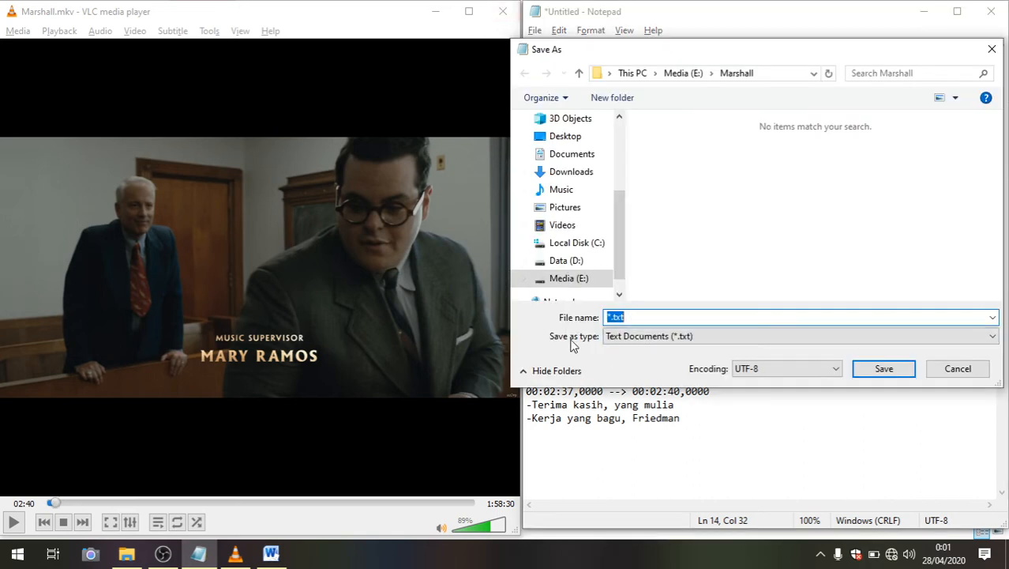
click(126, 553)
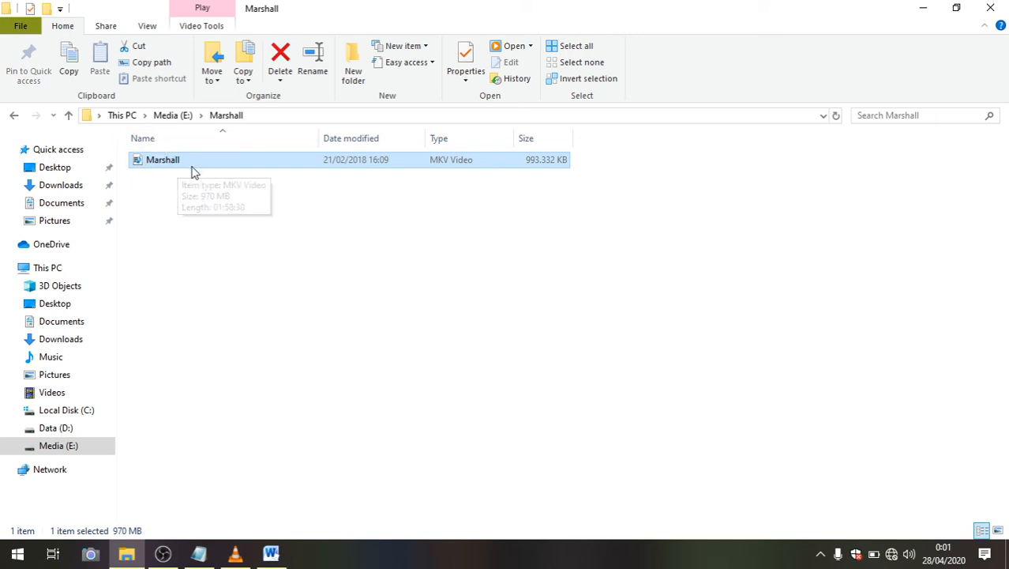
click(199, 553)
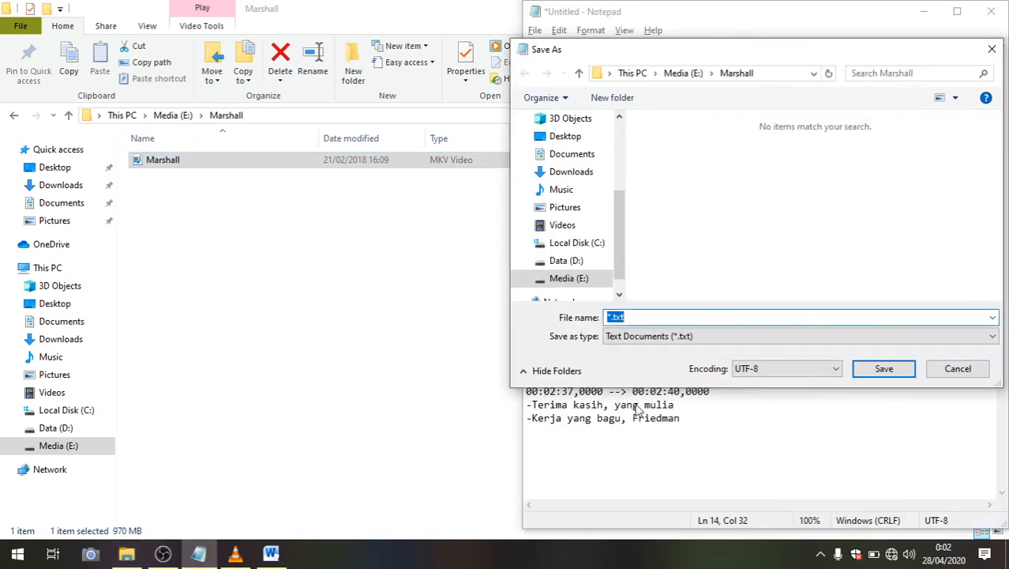
key(BackSpace)
text(Marshall.)
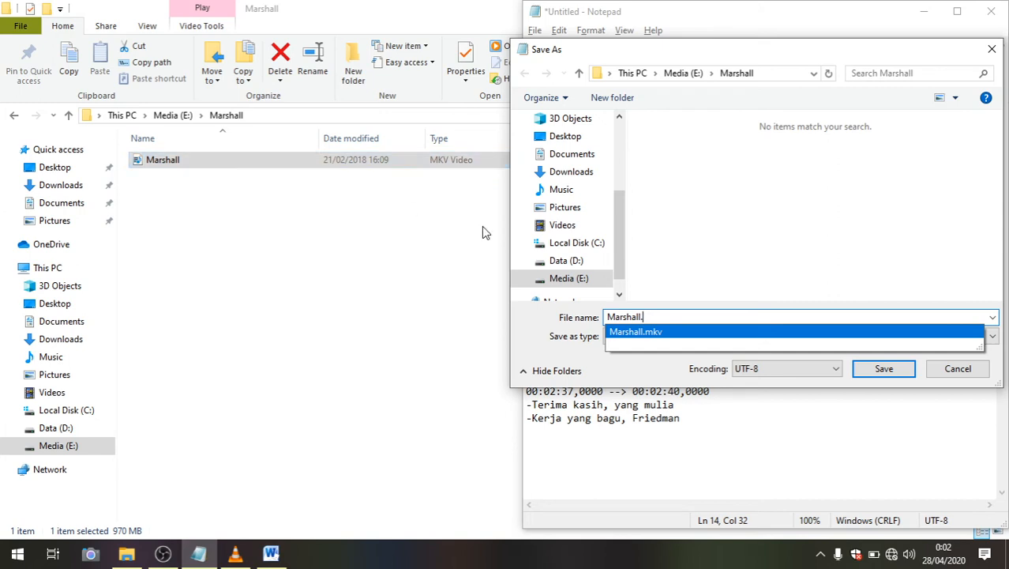
click(673, 316)
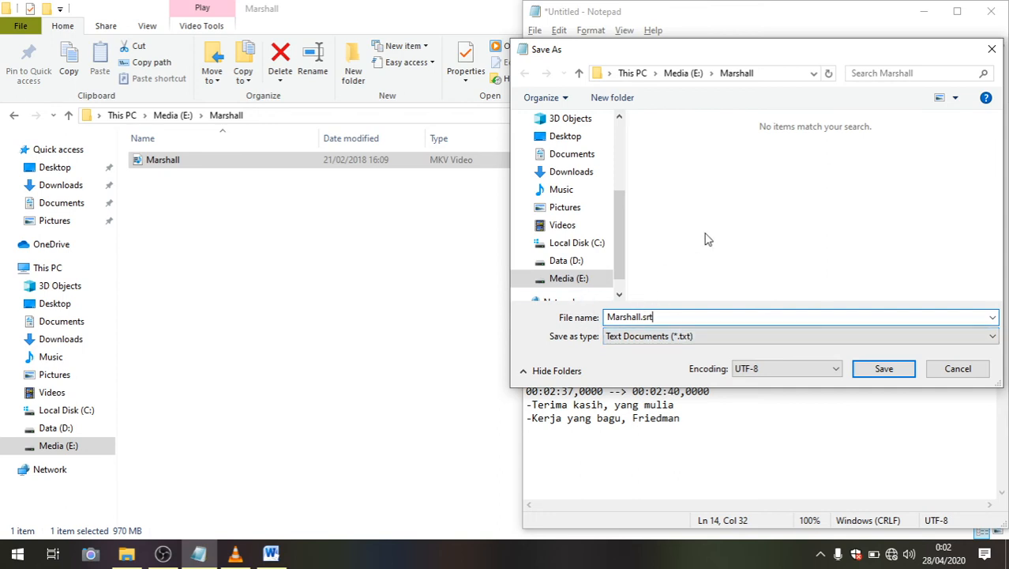
- Set the file type to All Files, choose UTF-8 encoding and save the subtitle file
click(727, 340)
click(698, 363)
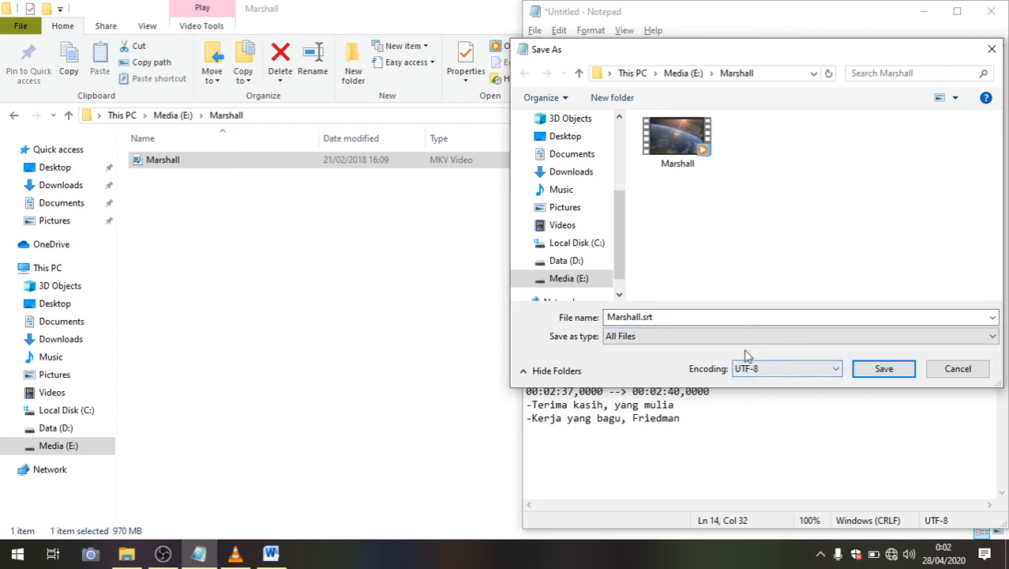
click(739, 376)
click(833, 369)
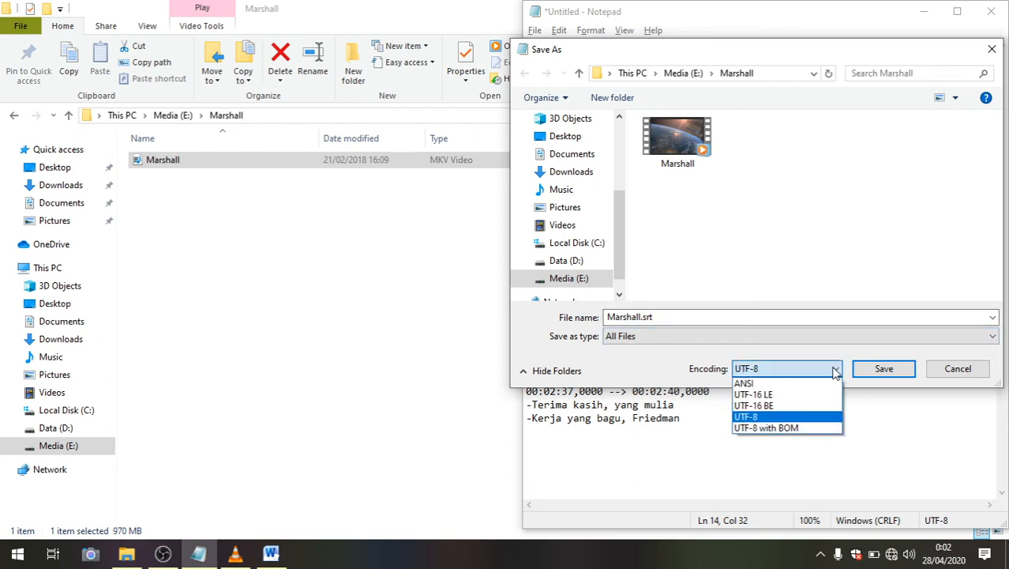
click(789, 420)
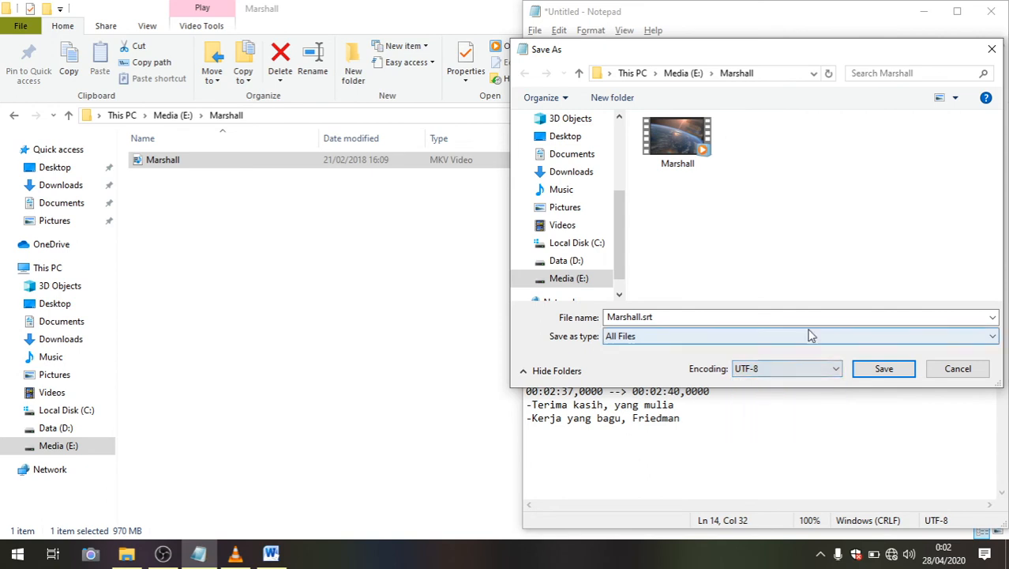
click(893, 374)
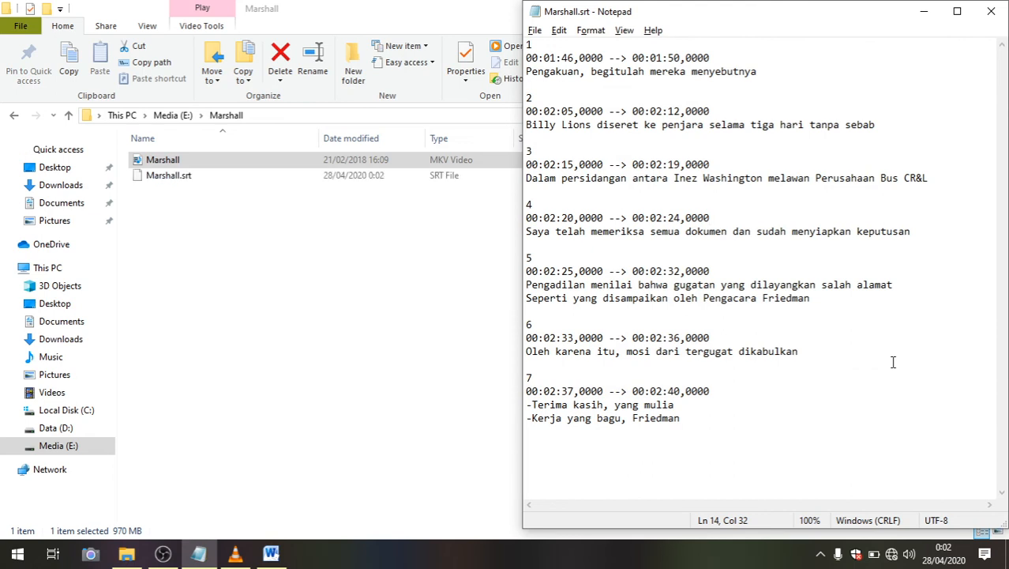
- Select Marshall.srt in File Explorer, then switch to VLC and rewind Marshall.mkv to the beginning
click(365, 293)
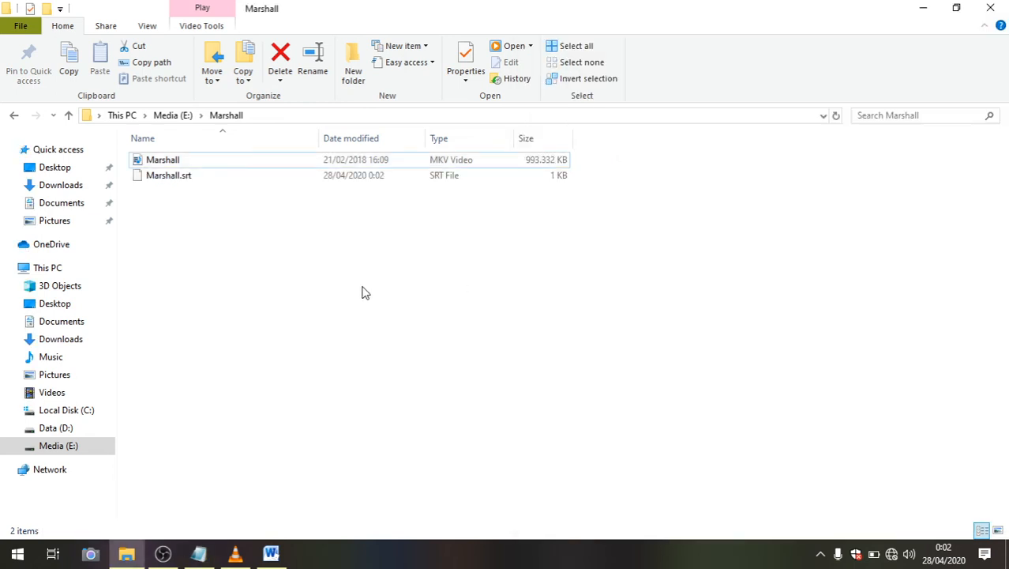
click(199, 180)
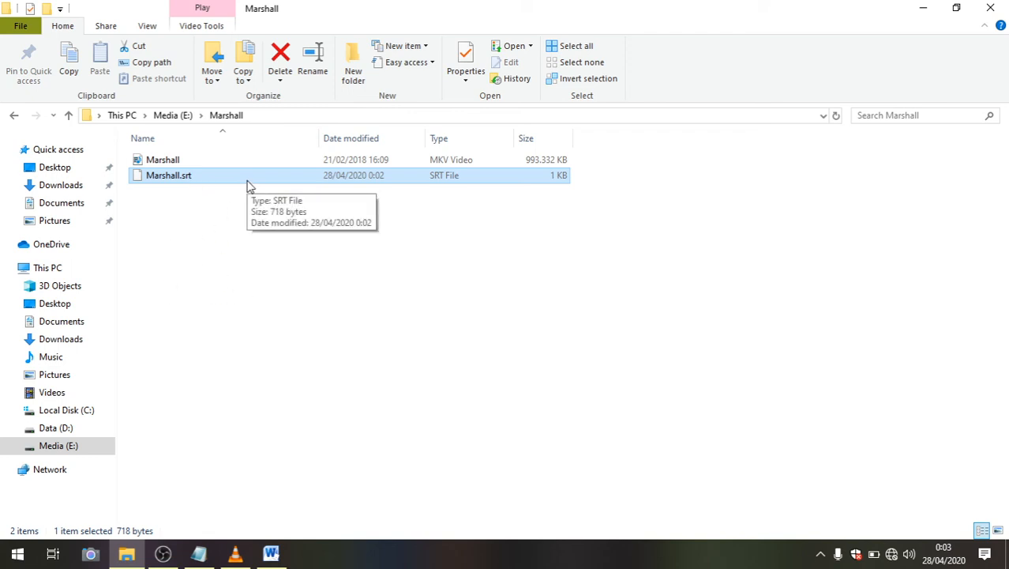
click(234, 553)
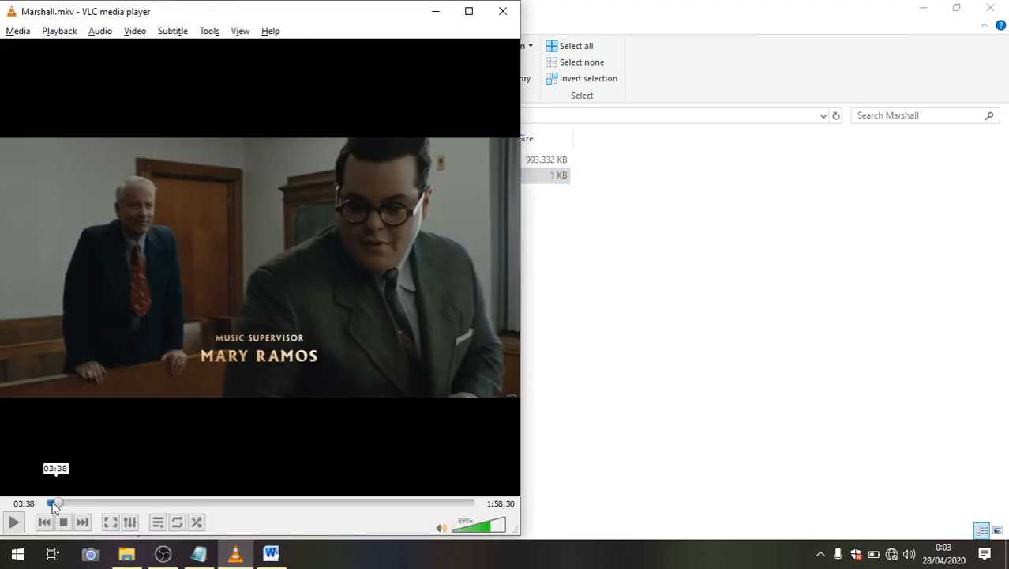
drag(59, 503, 43, 505)
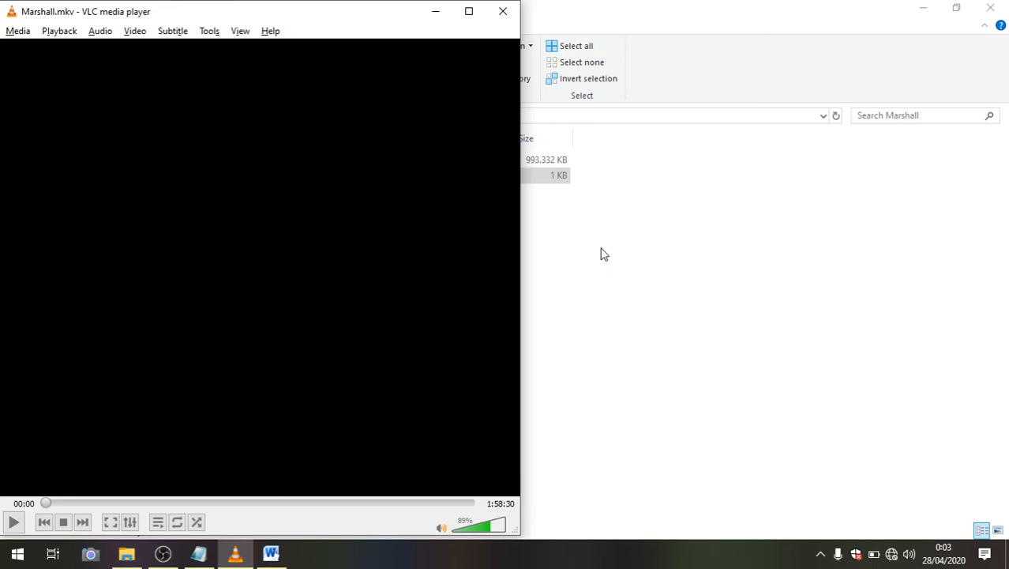
- Place the VLC window beside the folder's file list and load Marshall.srt into the playing film
drag(378, 11, 852, 0)
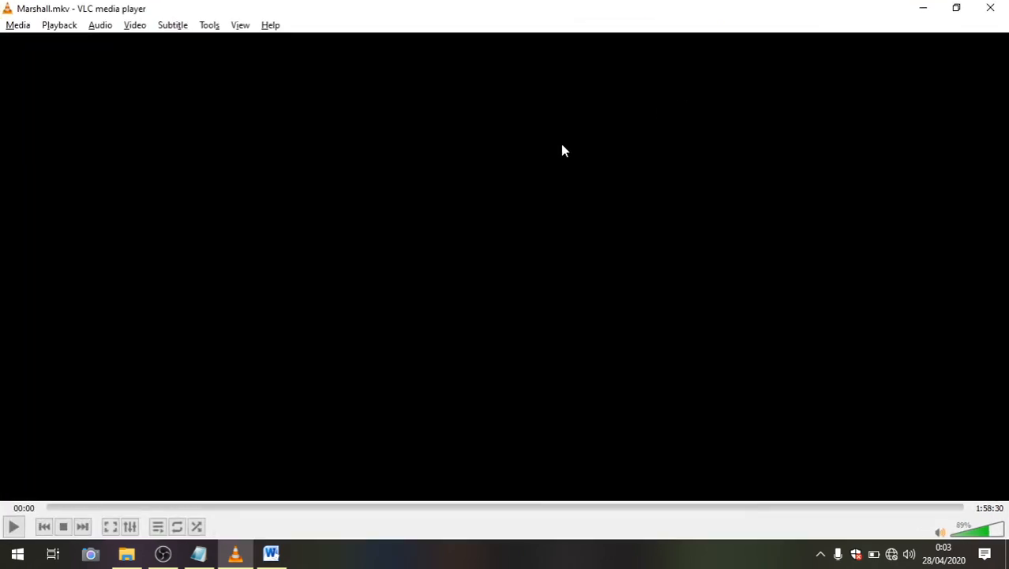
click(955, 8)
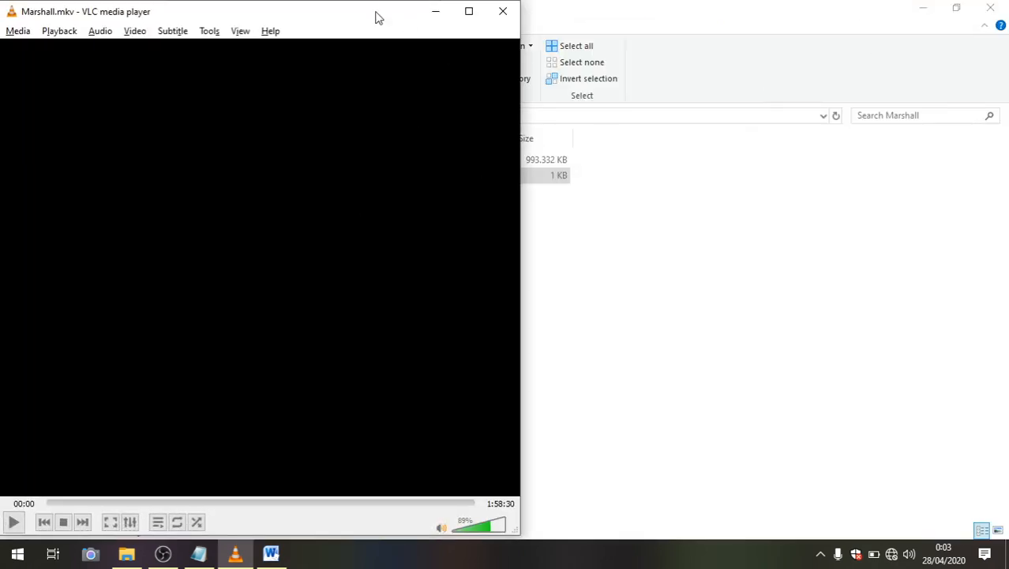
drag(377, 13, 845, 8)
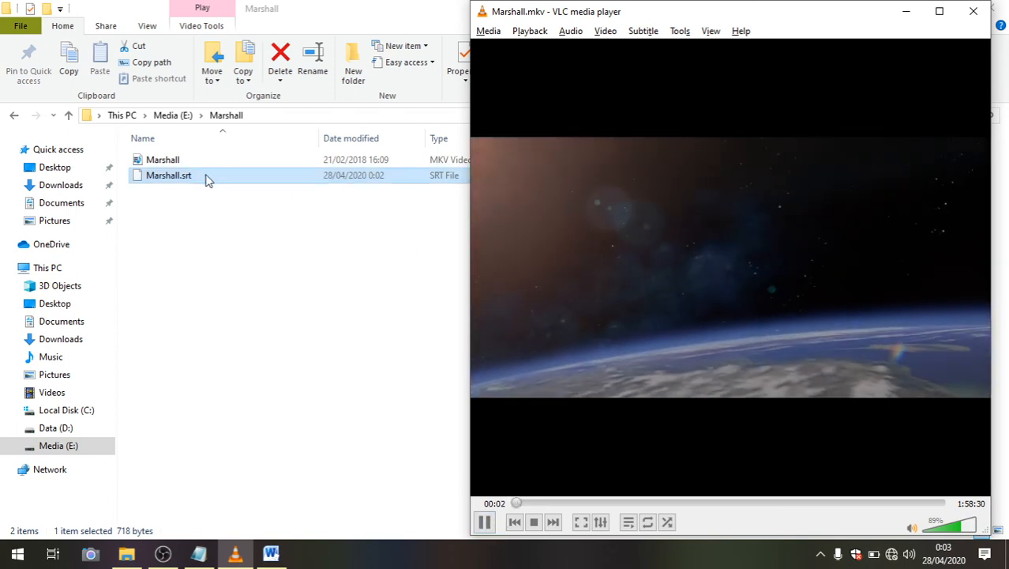
drag(205, 176, 723, 236)
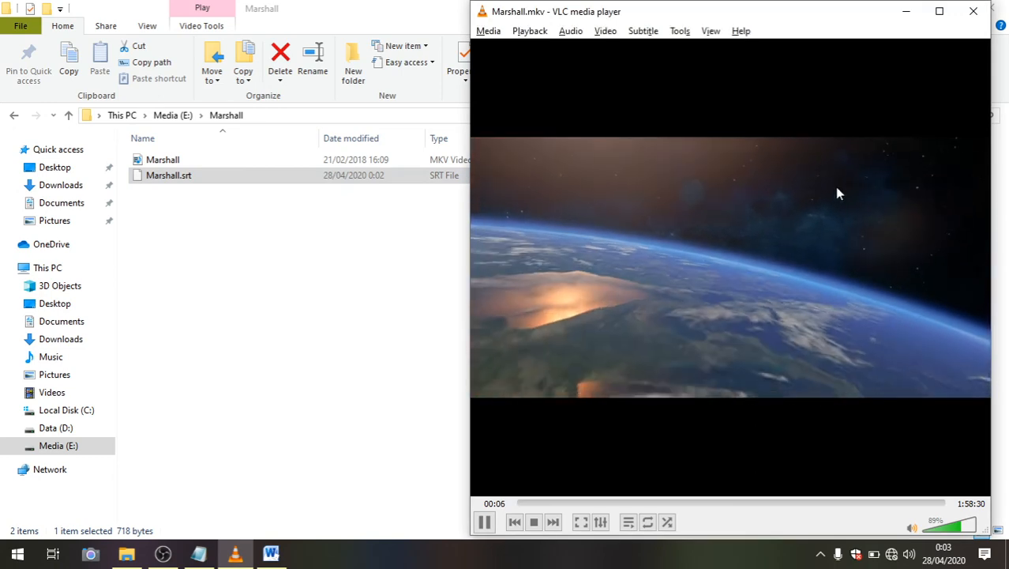
- Lower the playback volume to 59% and show the film in full screen
click(947, 522)
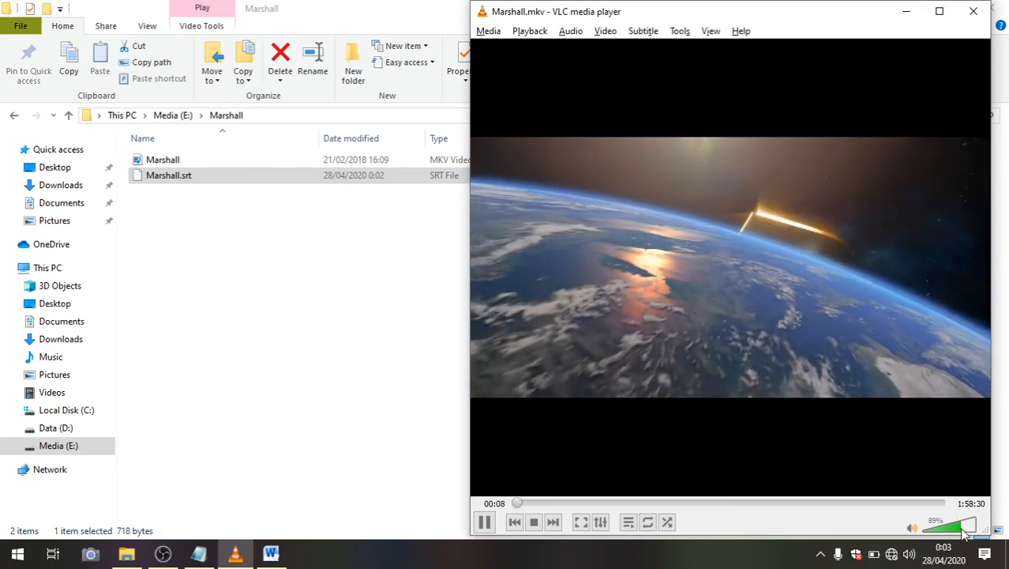
click(939, 11)
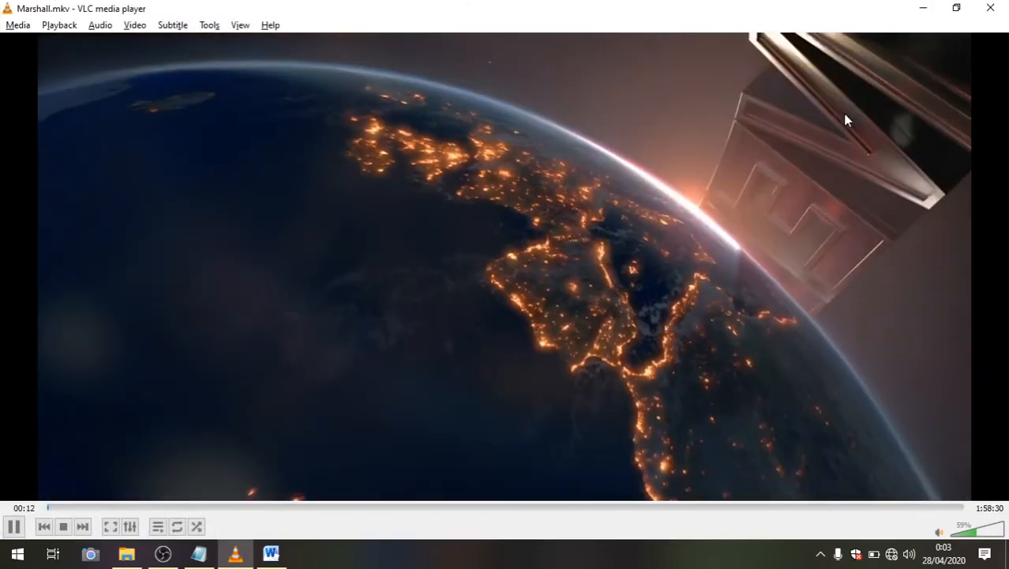
double_click(841, 115)
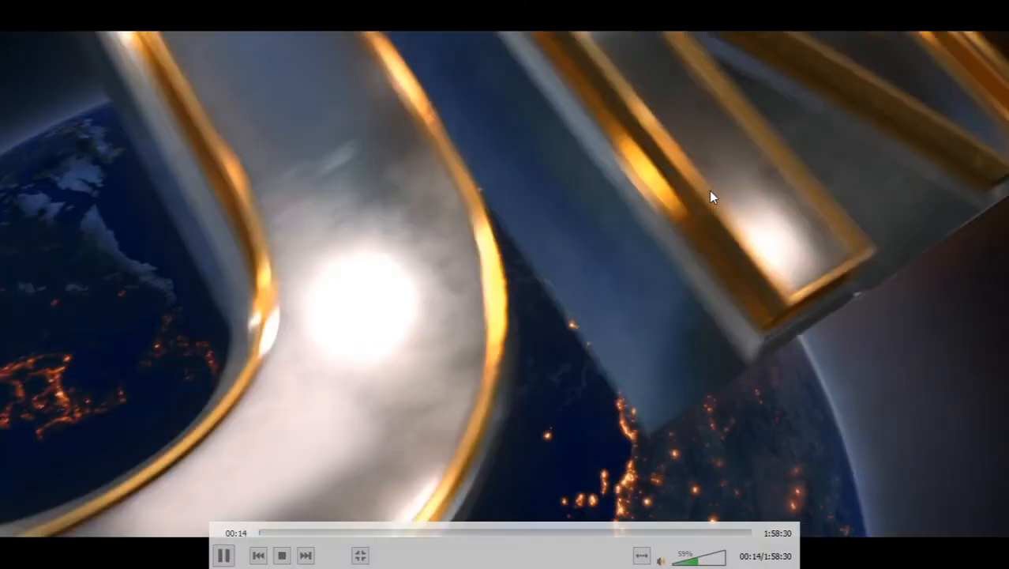
- Skip forward through the opening credits to the first subtitle and pause the film there to check it
key(Right)
key(Right)
key(Right)
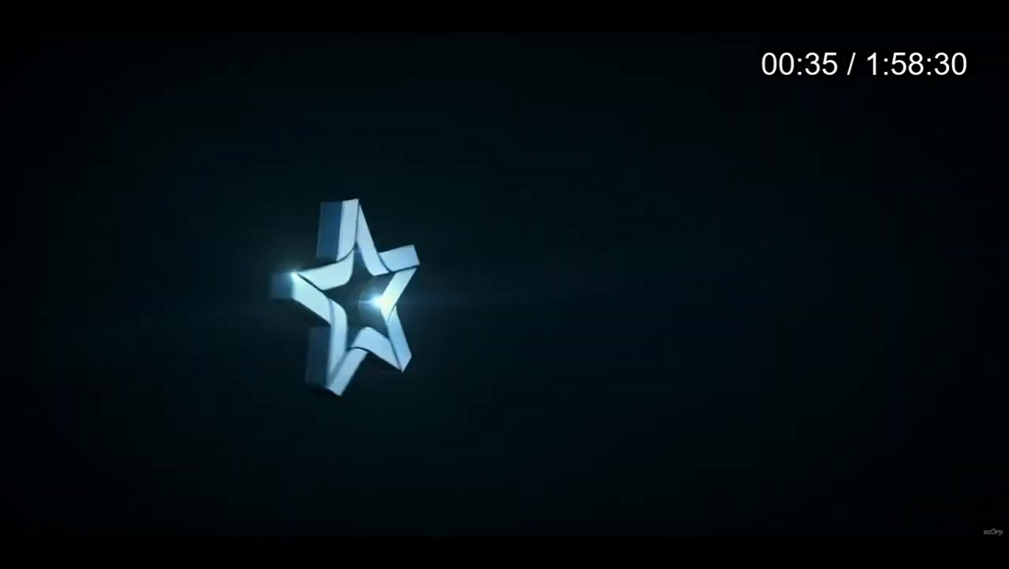
key(Right)
key(Right)
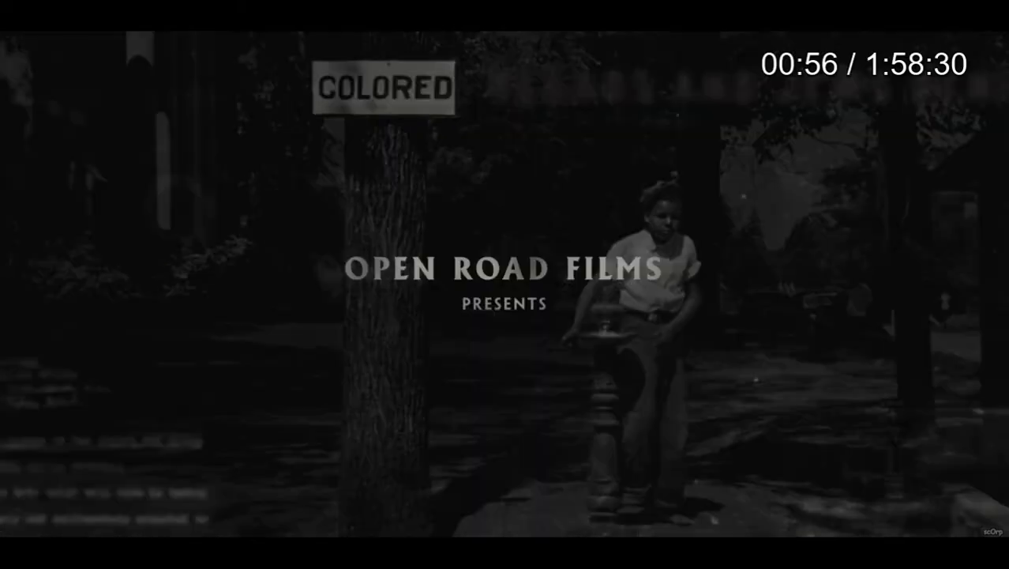
key(Right)
key(Right)
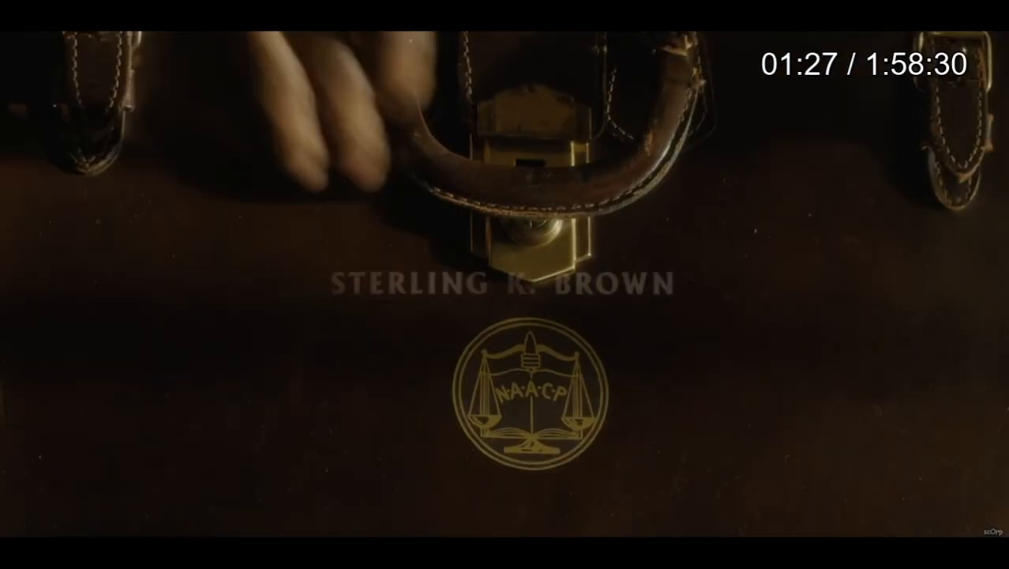
key(Right)
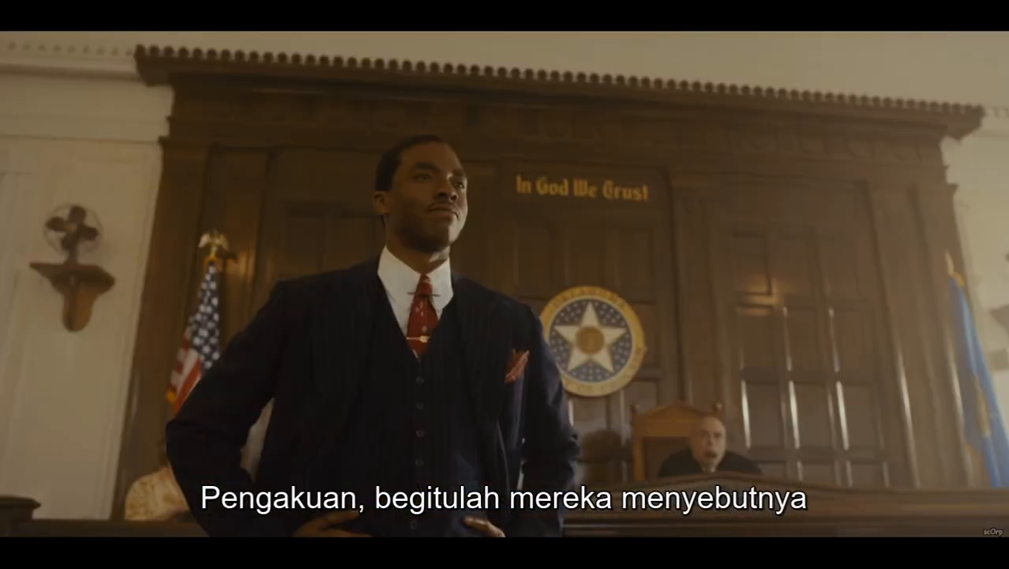
key(space)
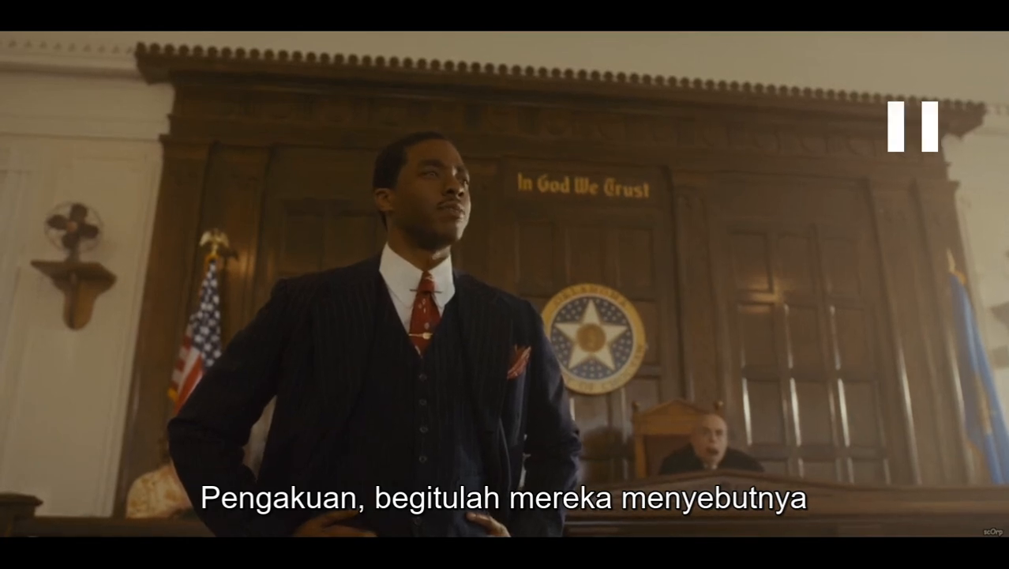